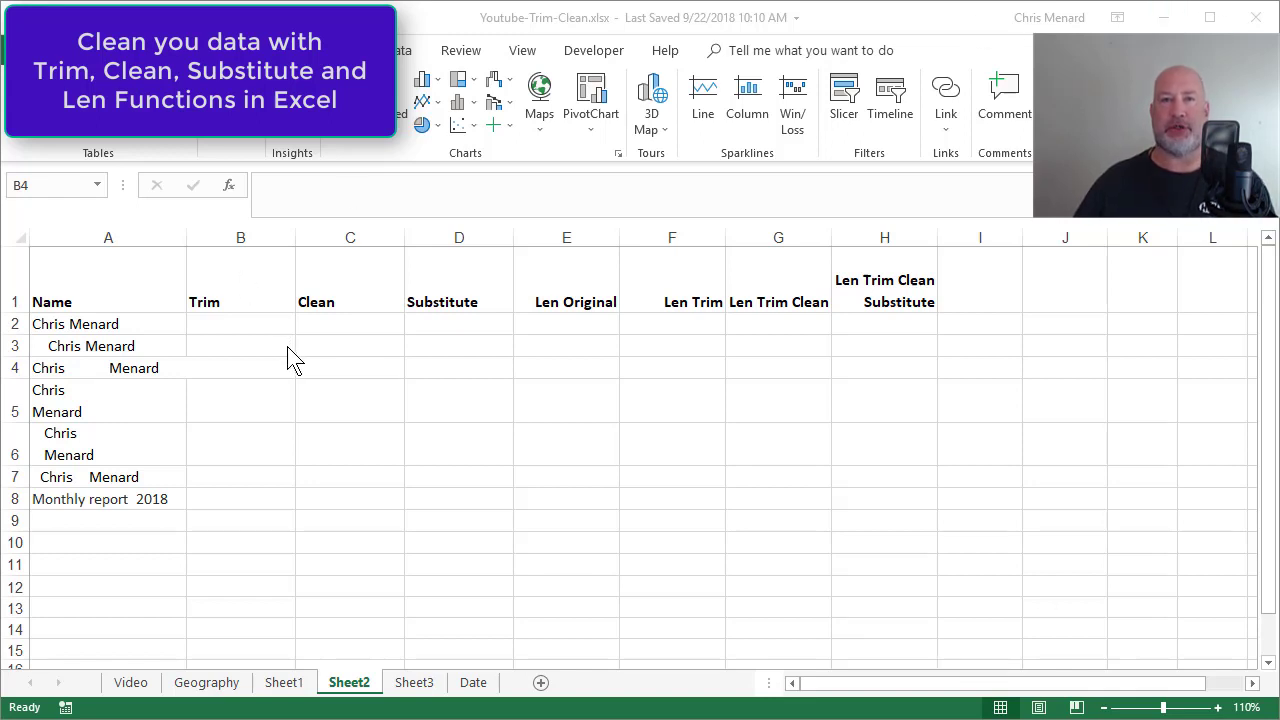
- Type a sample full name in Word and confirm it counts 2 words and 12 characters with spaces
key("alt+Tab")
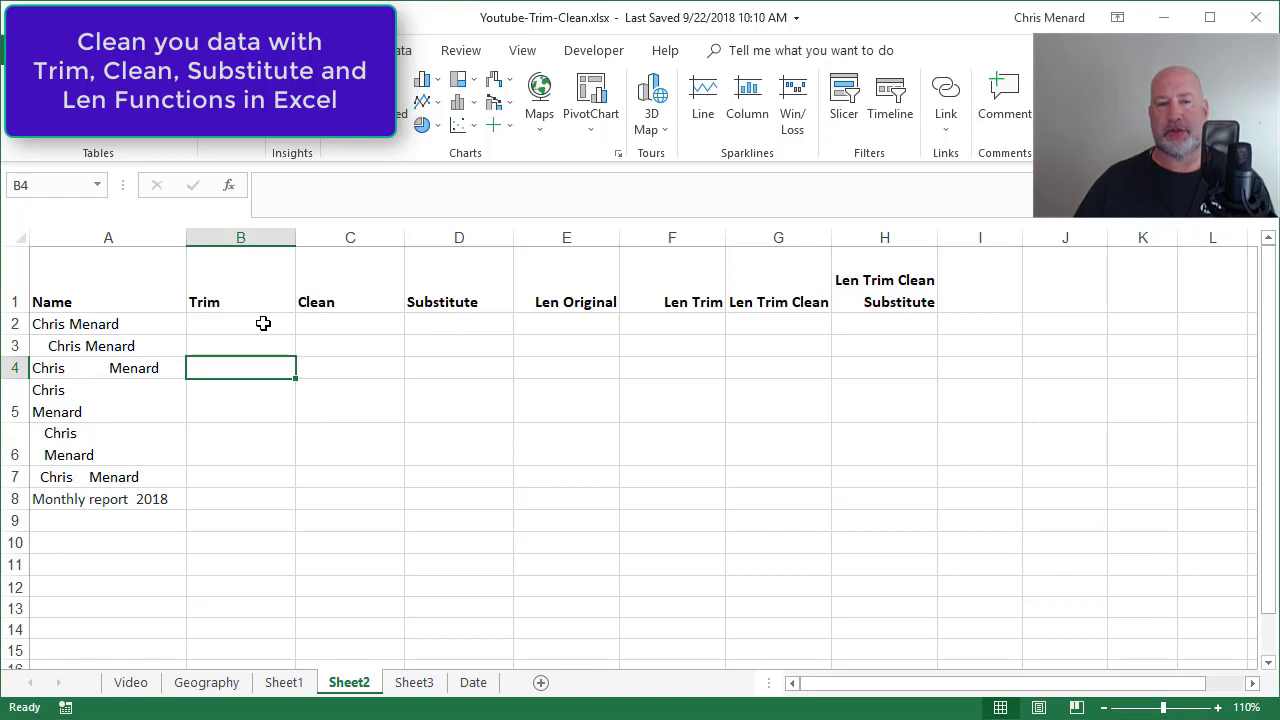
left_click(261, 325)
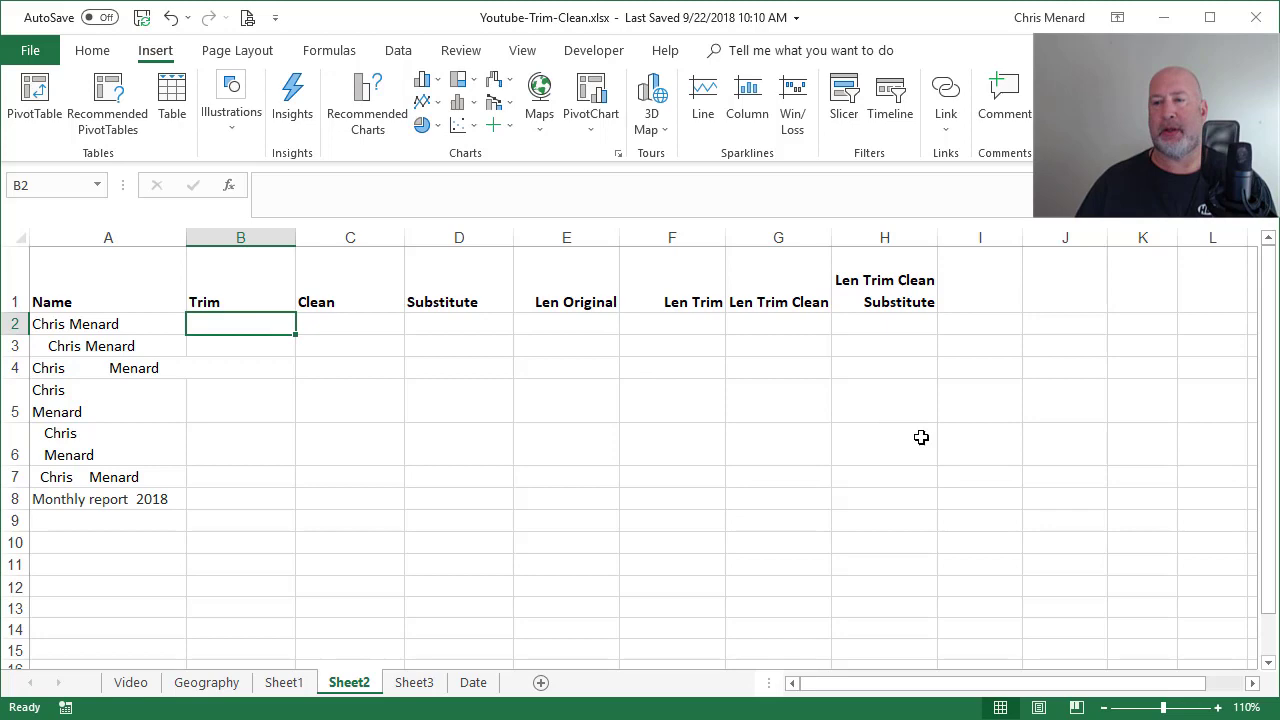
left_click_drag(1279, 560, 553, 98)
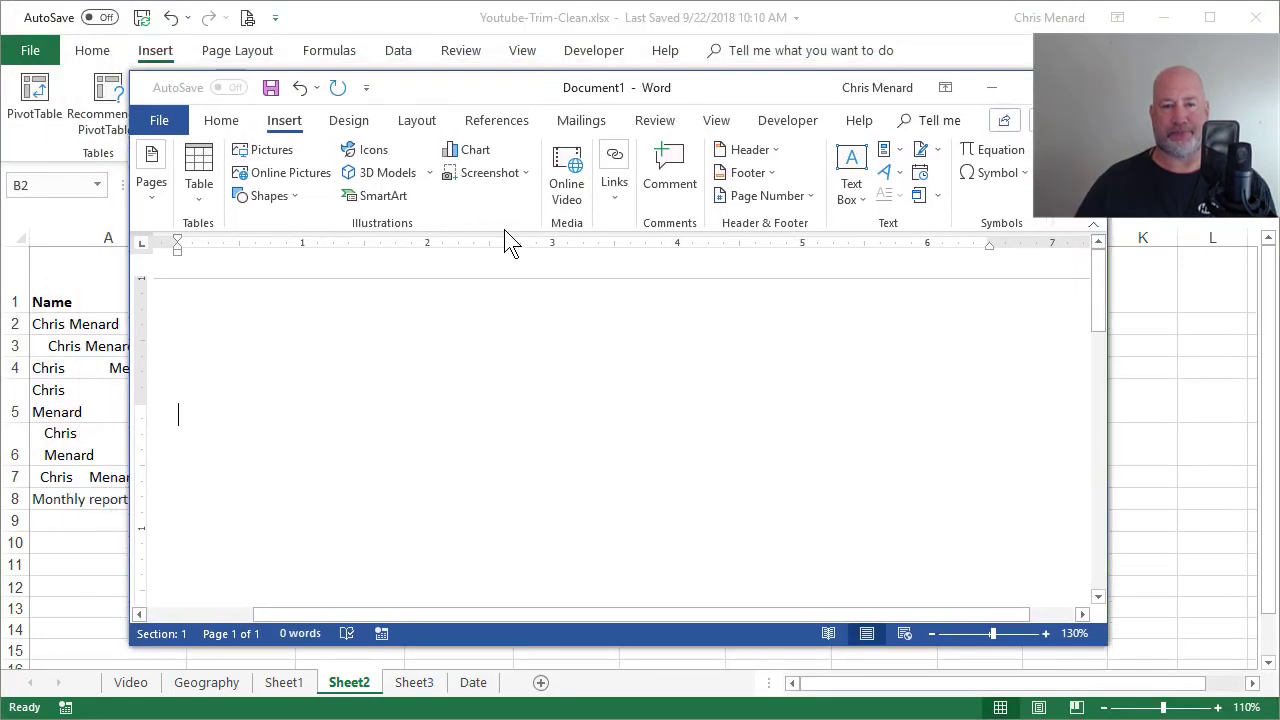
type("Chris Menard")
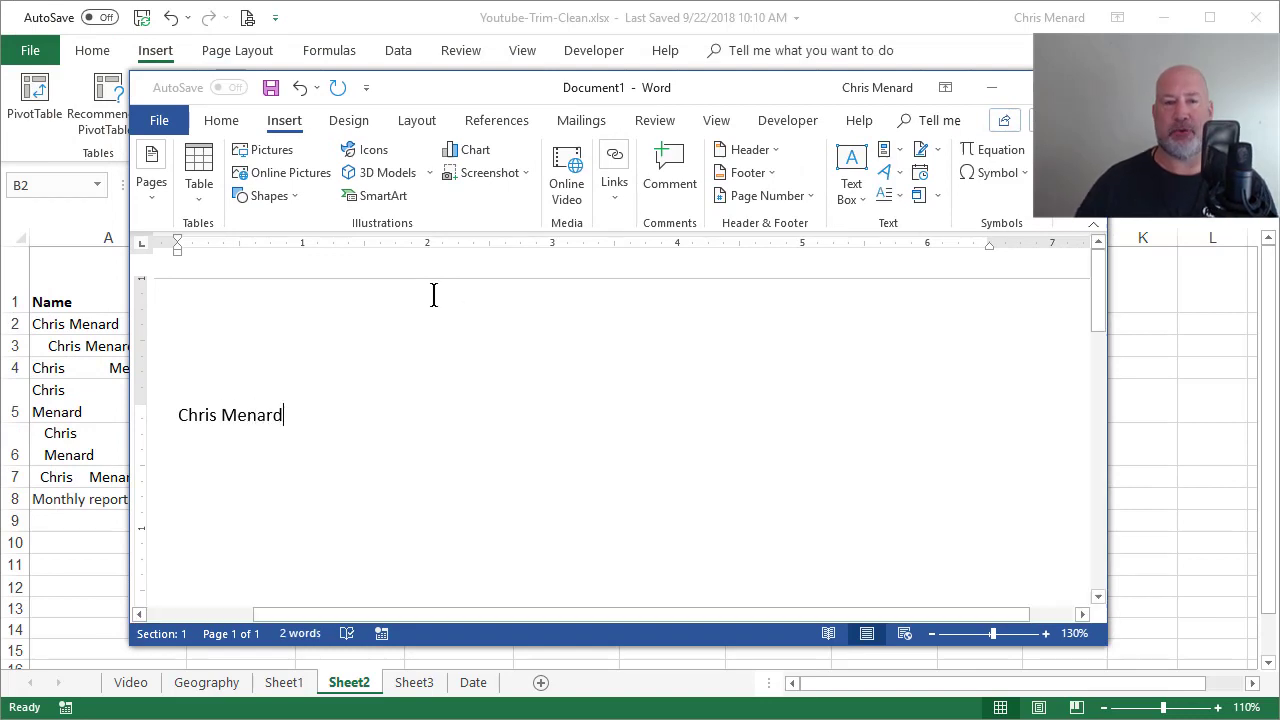
triple_click(238, 415)
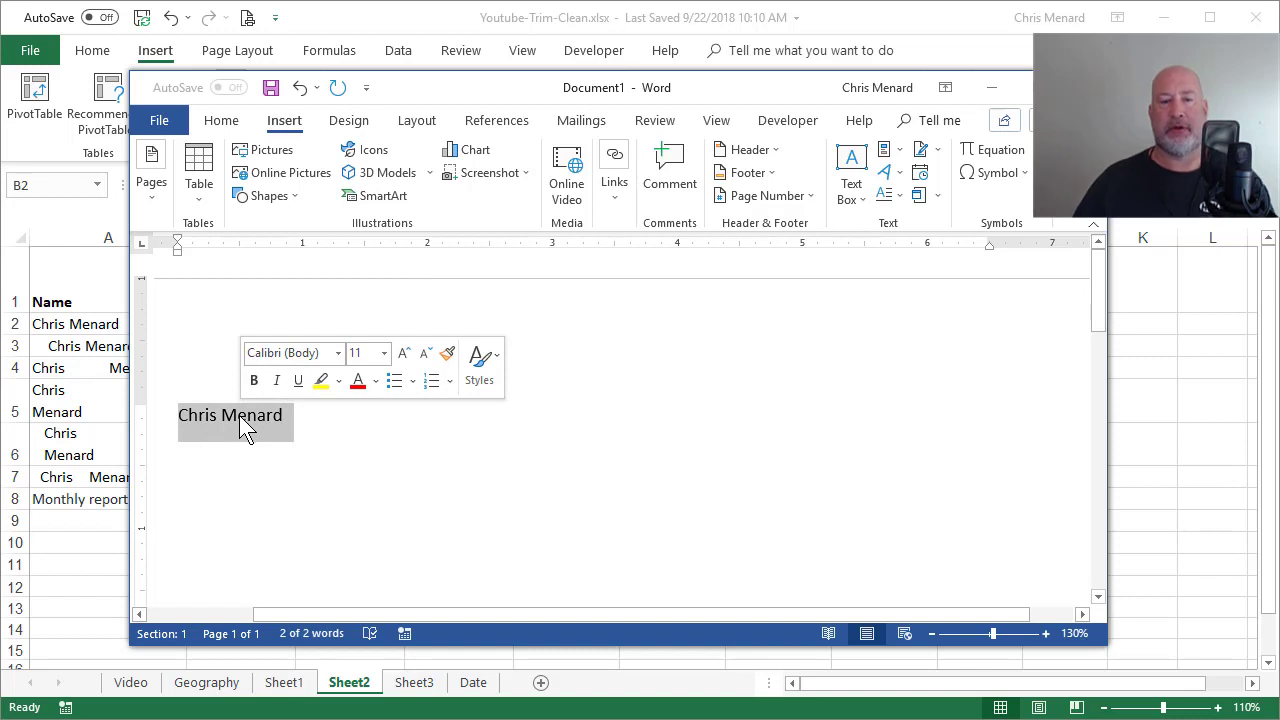
left_click(325, 634)
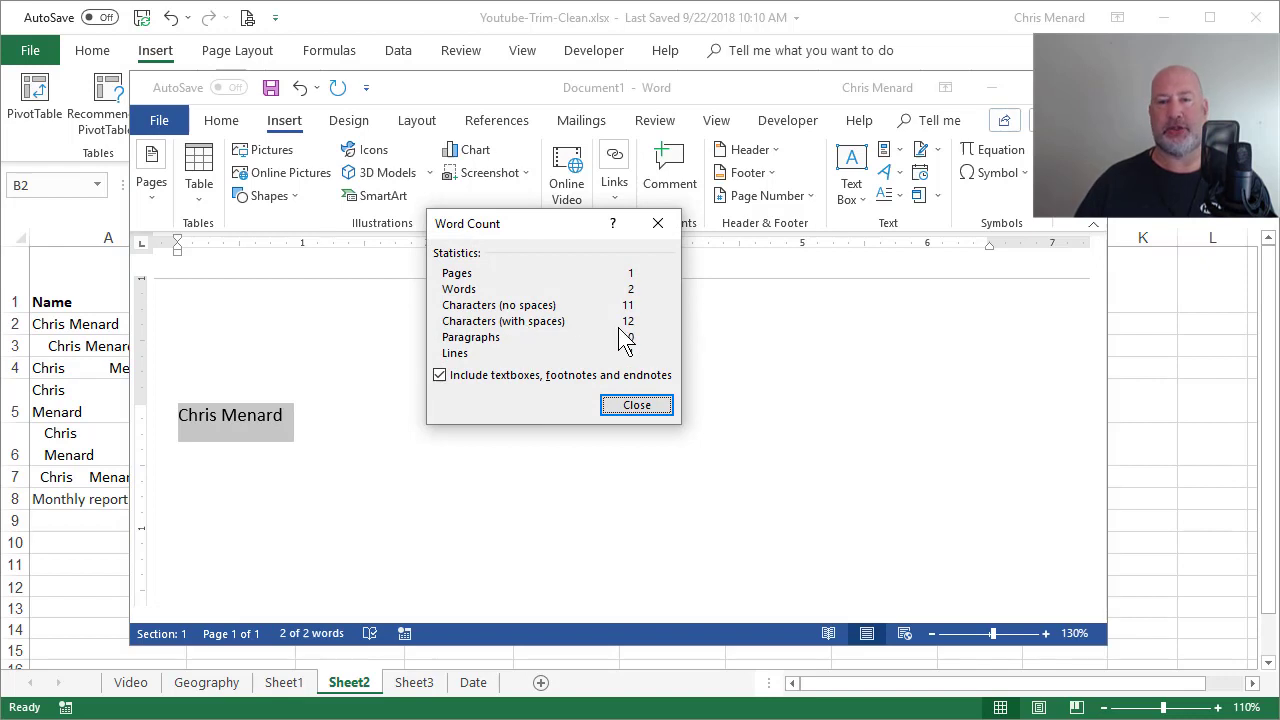
left_click(640, 408)
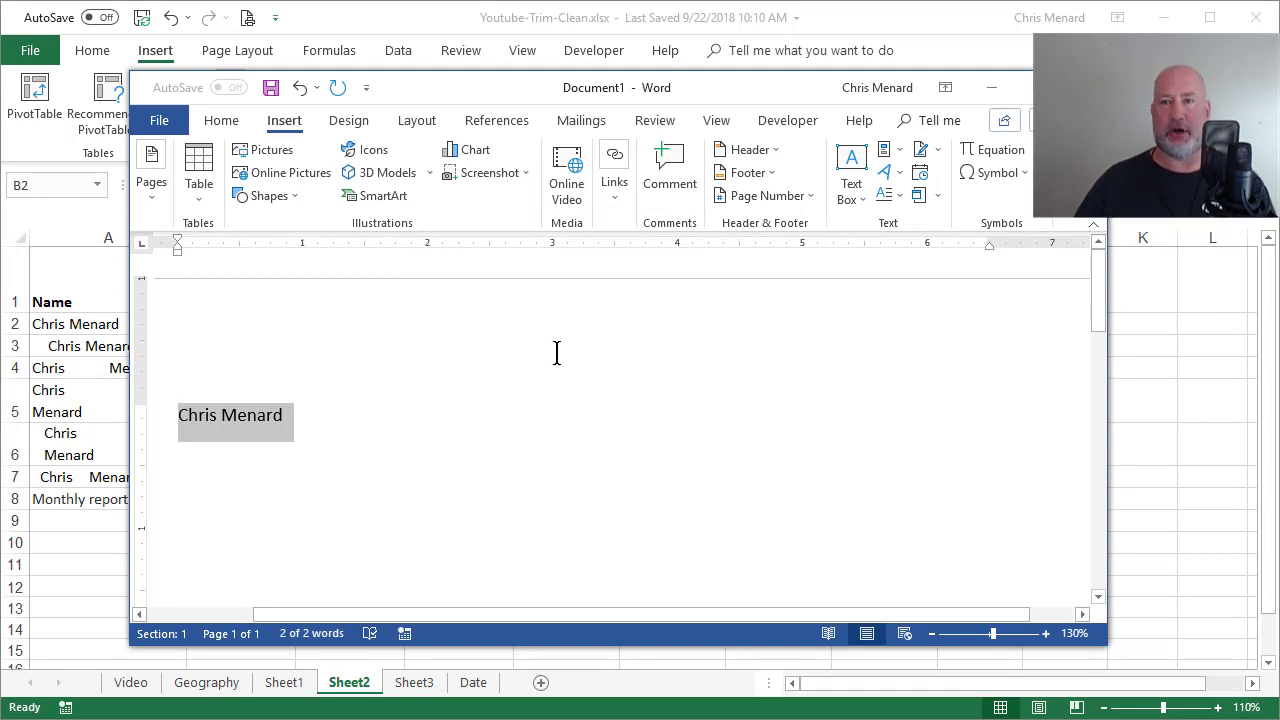
- Enter =LEN(A2) in E2 and fill it to E8, giving 12, 16, 29, 13, 24, 18, 22
left_click(991, 88)
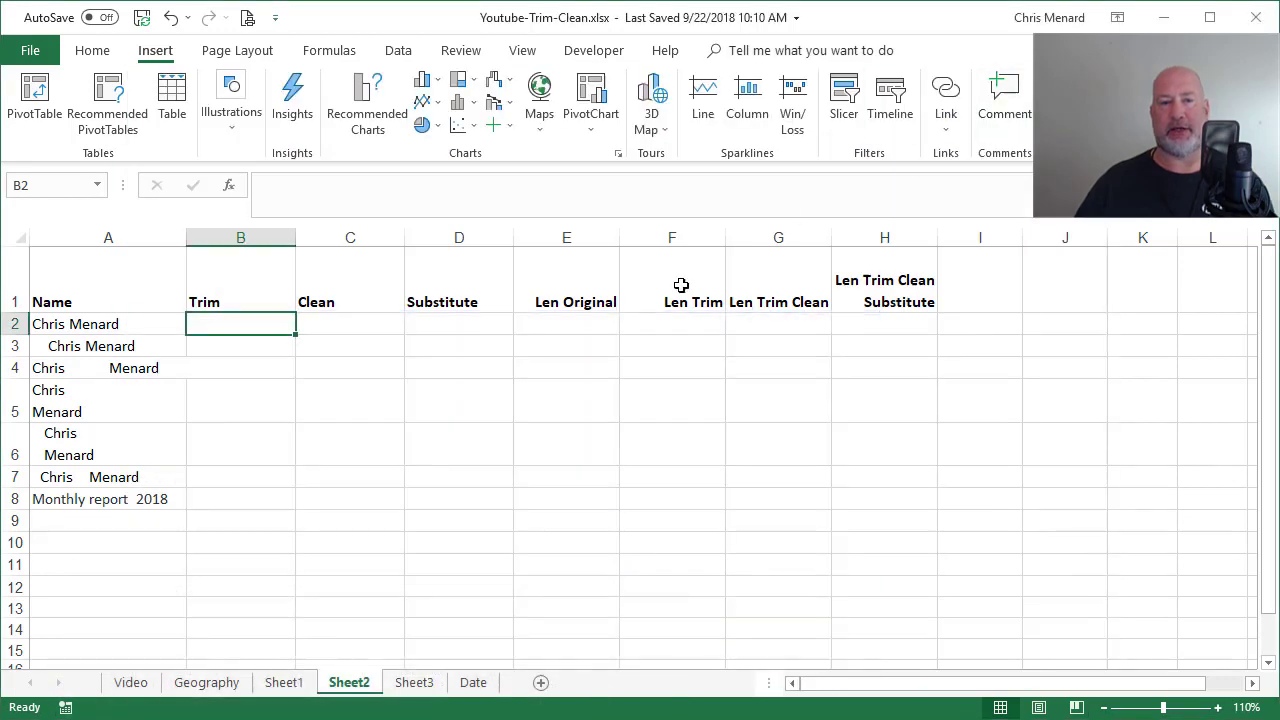
left_click(557, 324)
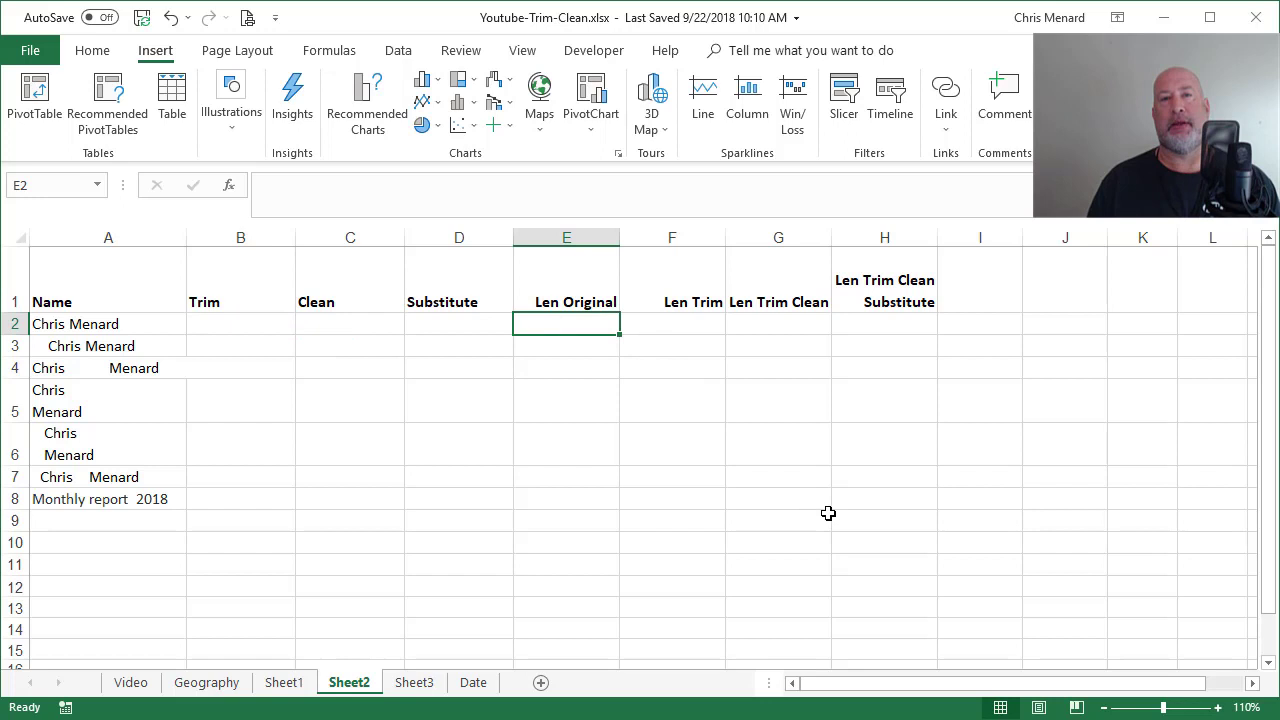
type("=")
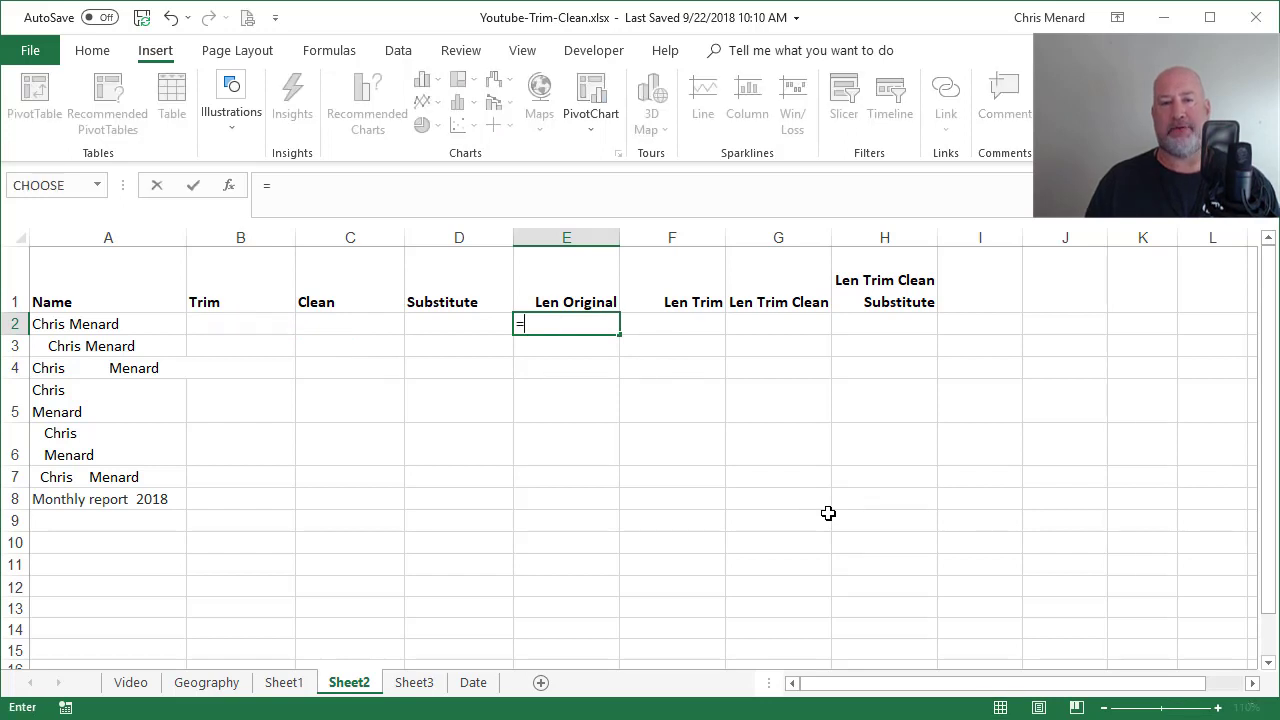
type("le")
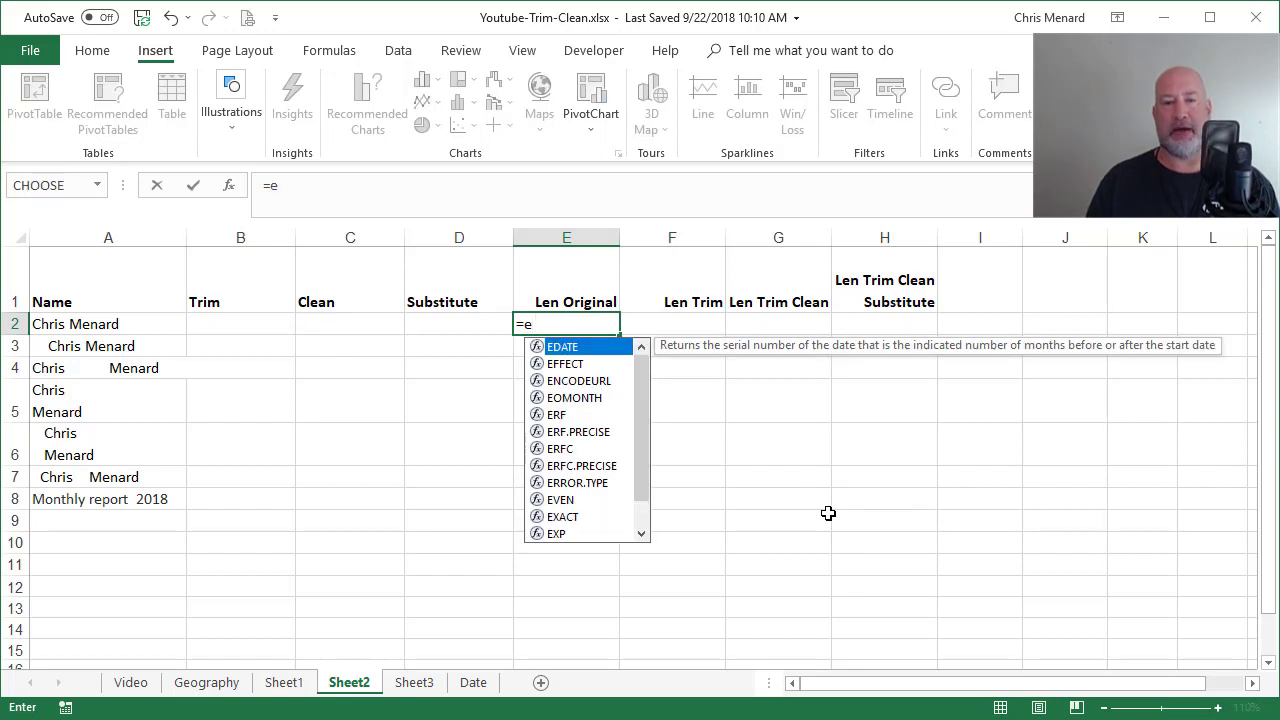
key("BackSpace")
type("len")
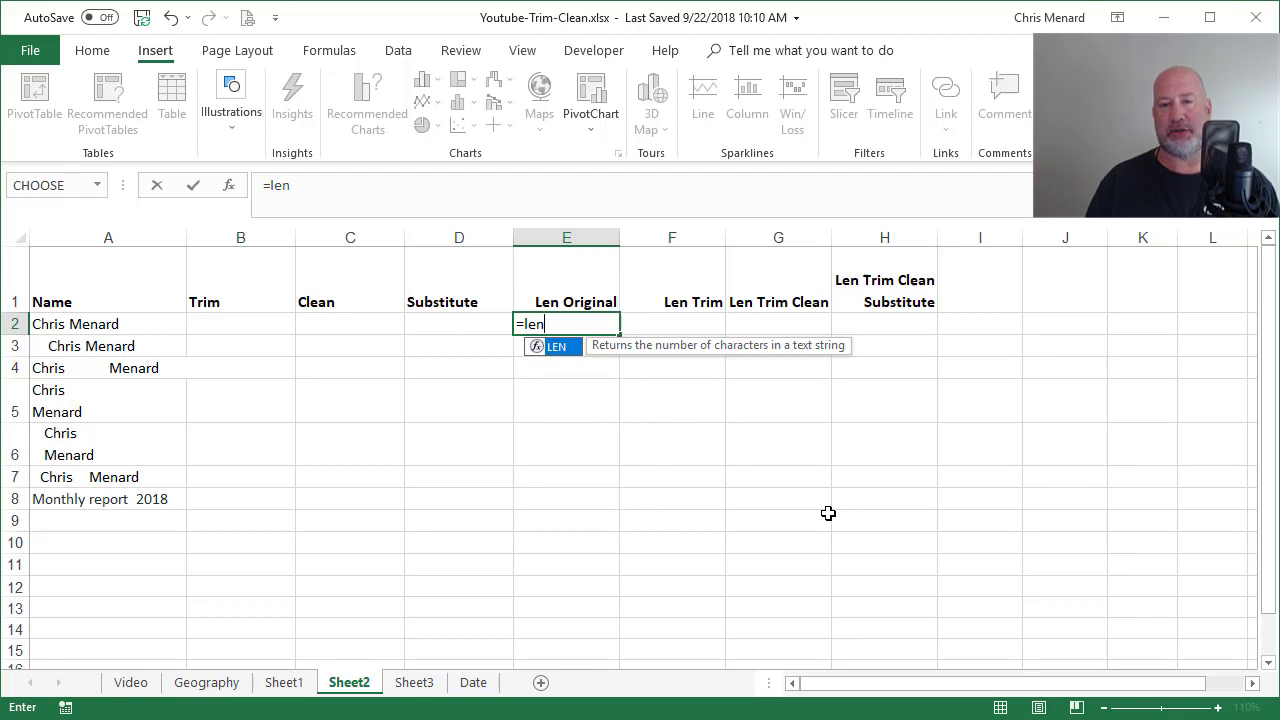
key("Tab")
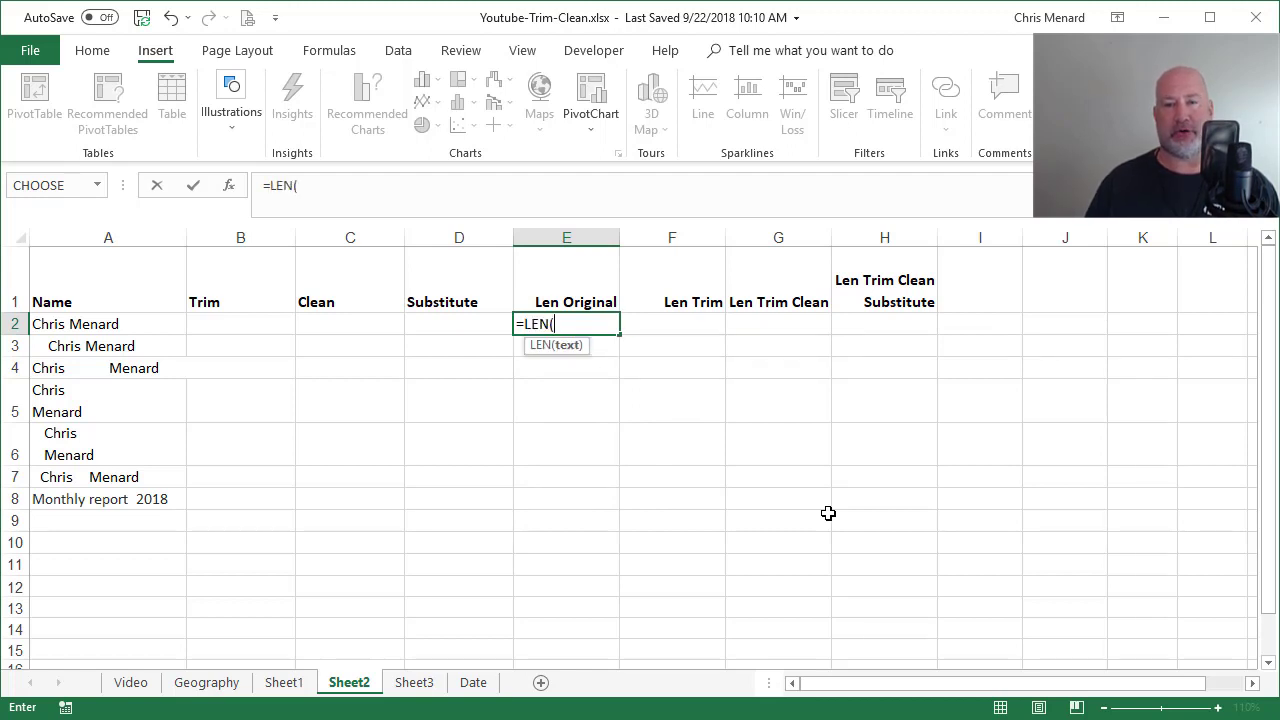
key("Left")
key("Left")
key("Left")
key("Left")
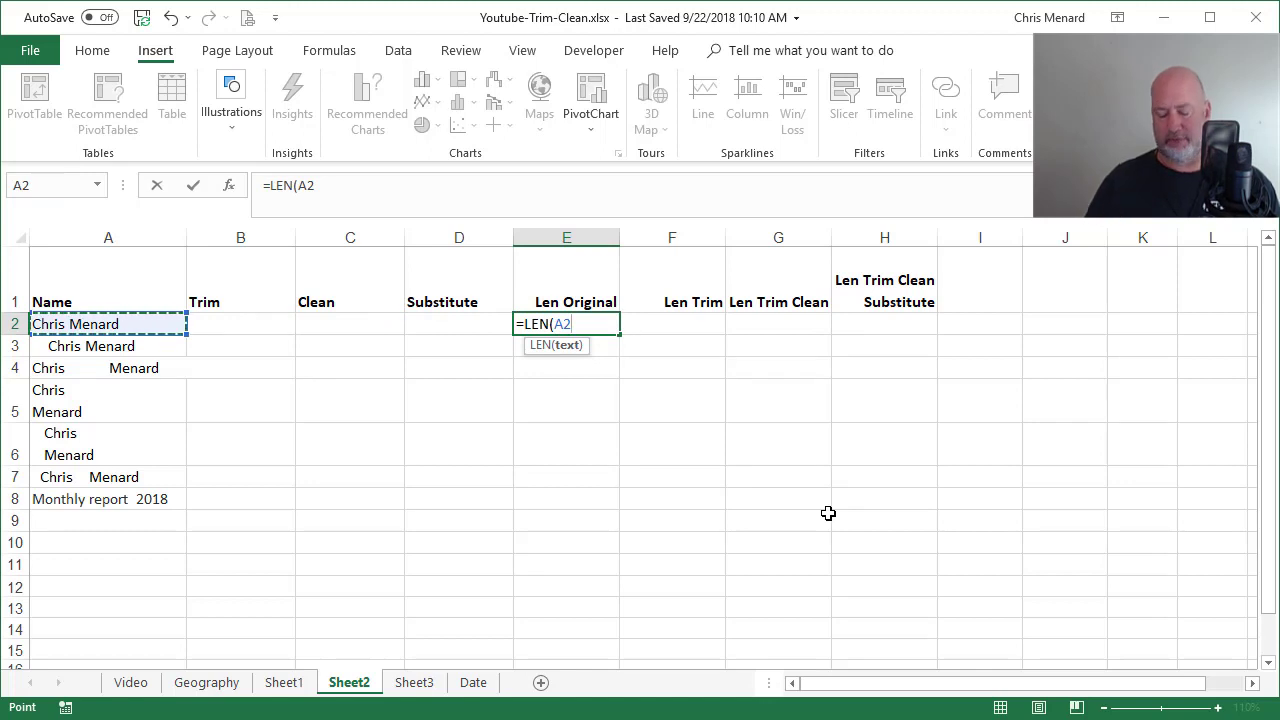
key("Return")
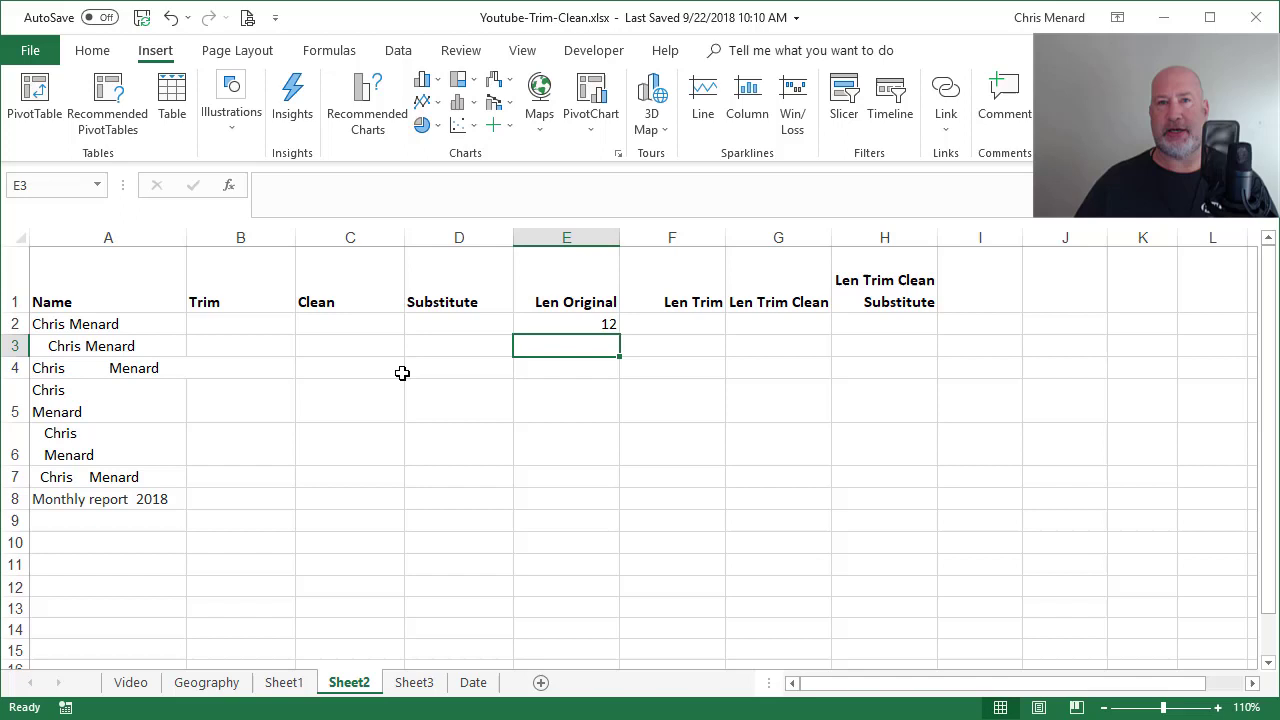
left_click(575, 320)
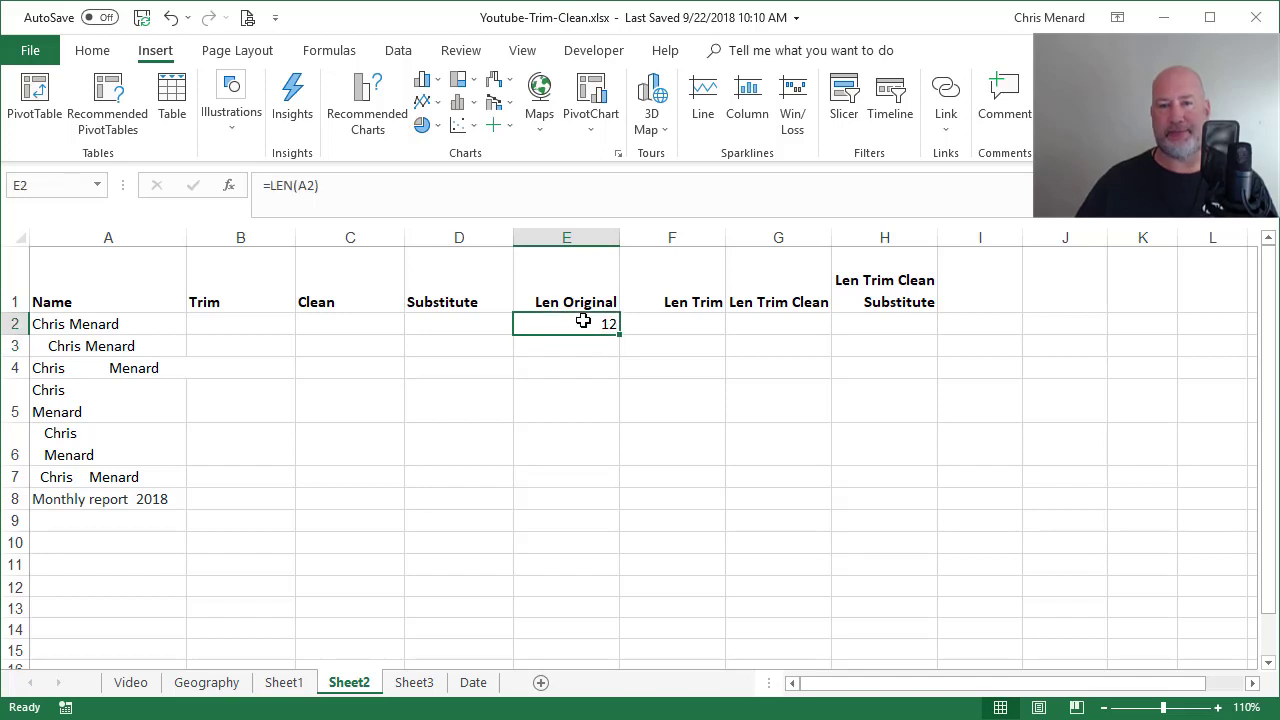
left_click_drag(620, 334, 645, 514)
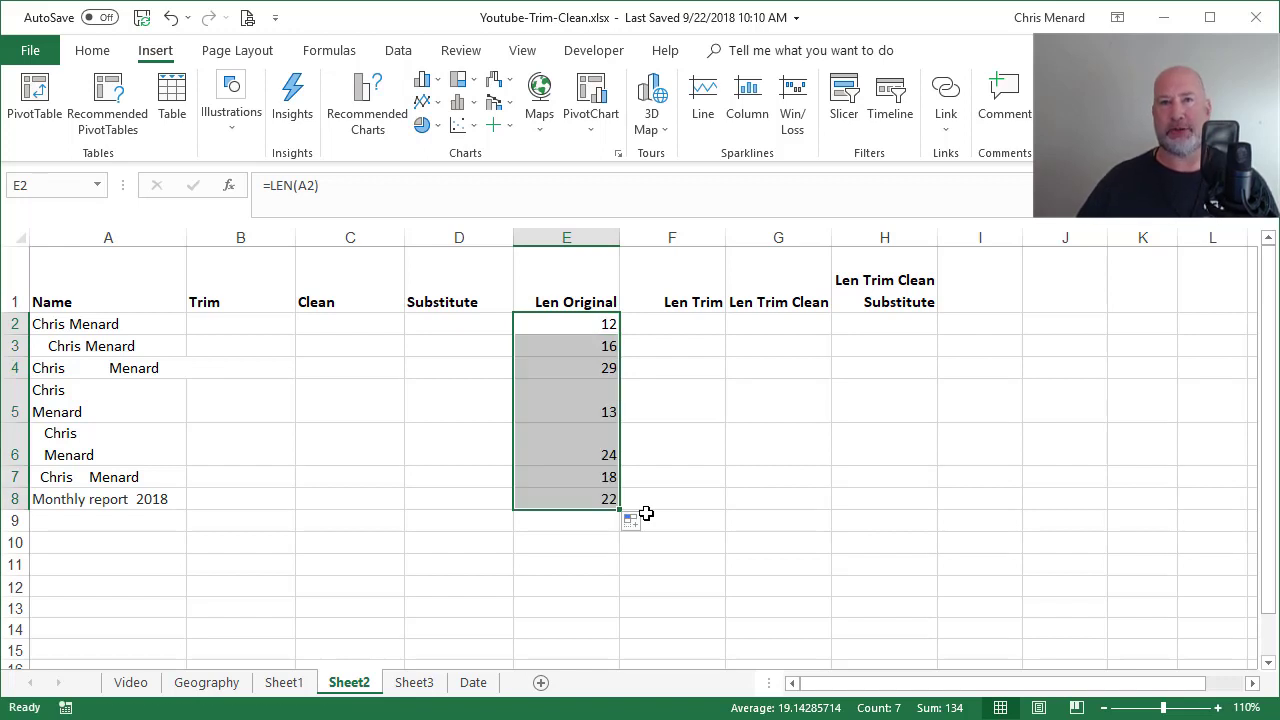
left_click(569, 498)
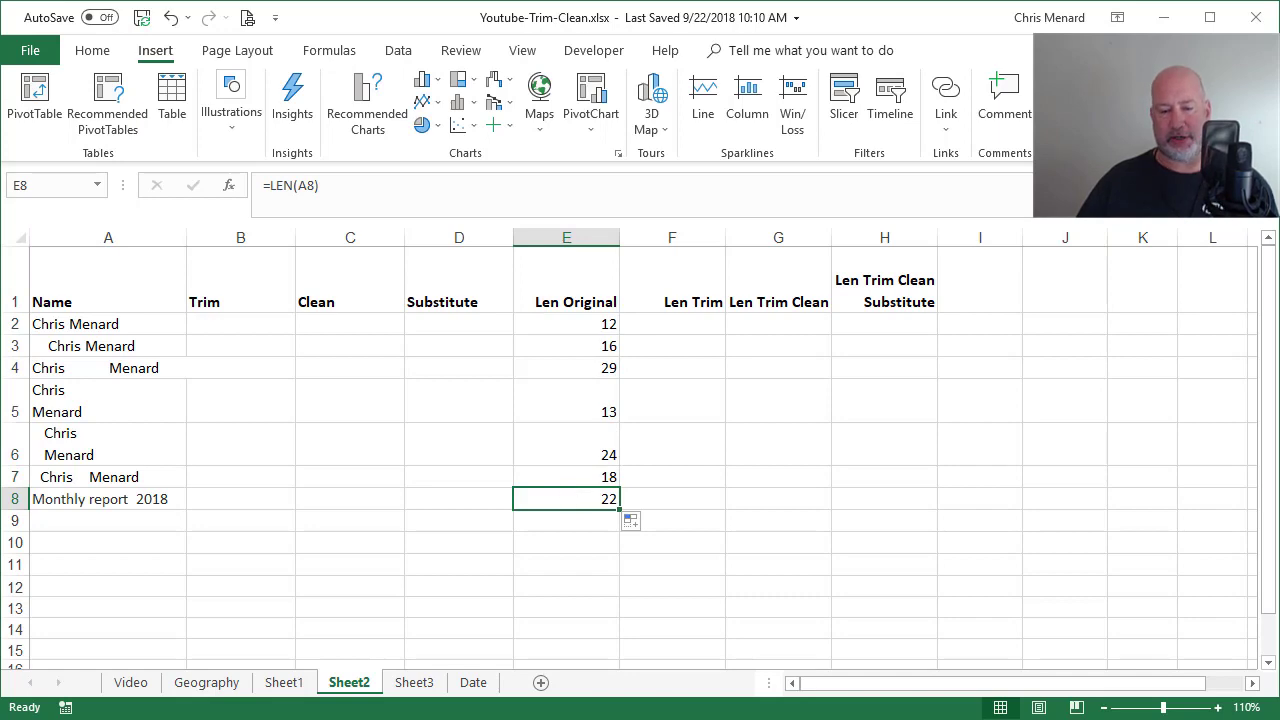
- Add 'Monthly report 2018' below the name and confirm Word counts 3 words, 19 characters with spaces
key("alt+Tab")
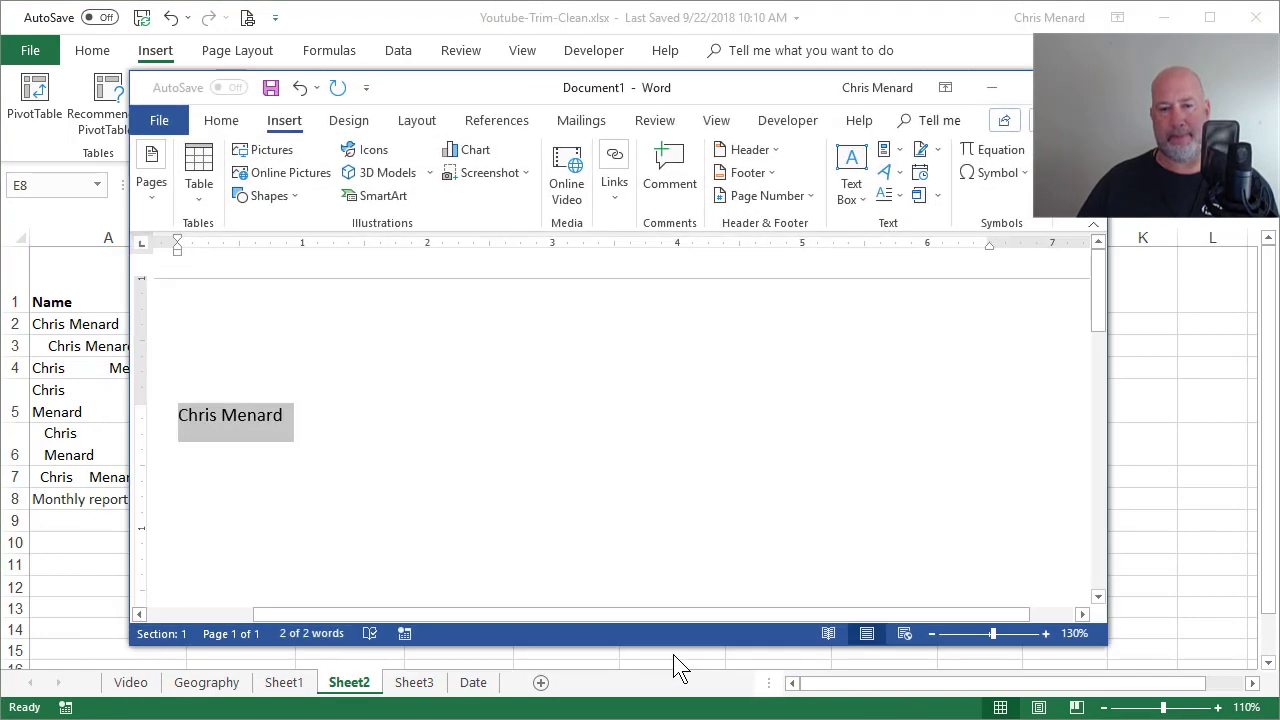
key("Right")
key("Return")
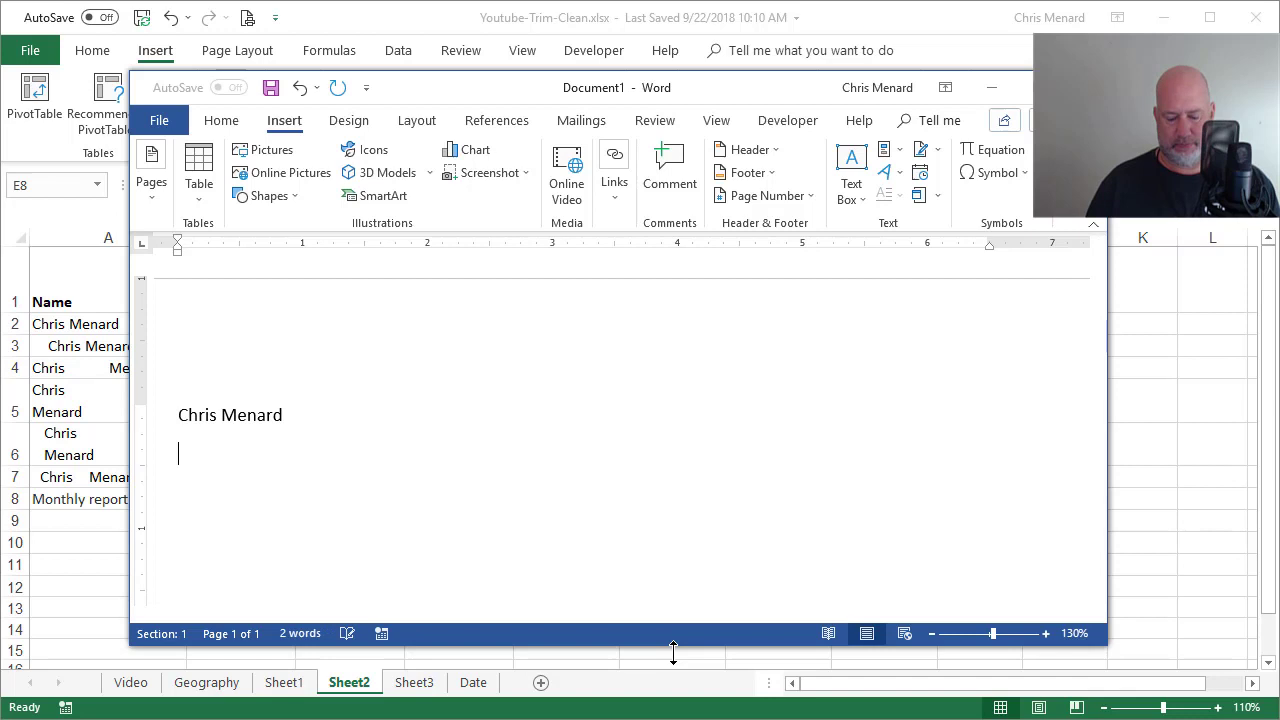
type("Monthly rep")
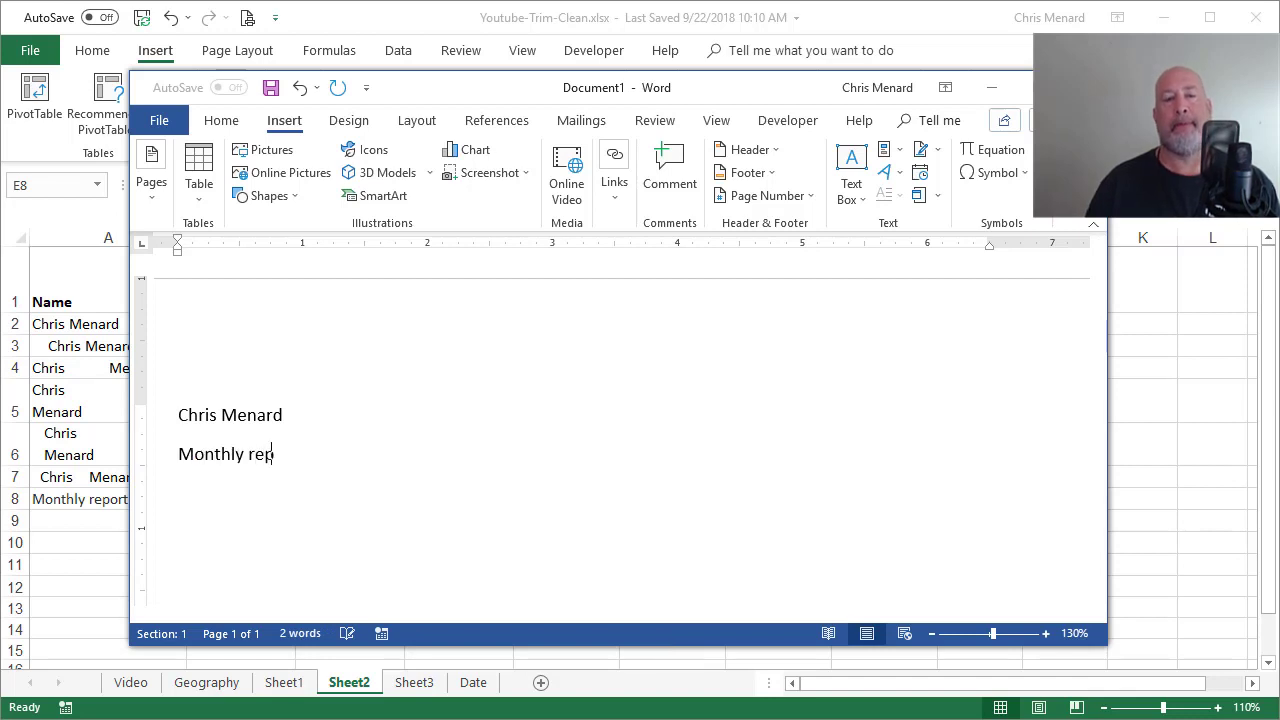
type("ort 2018")
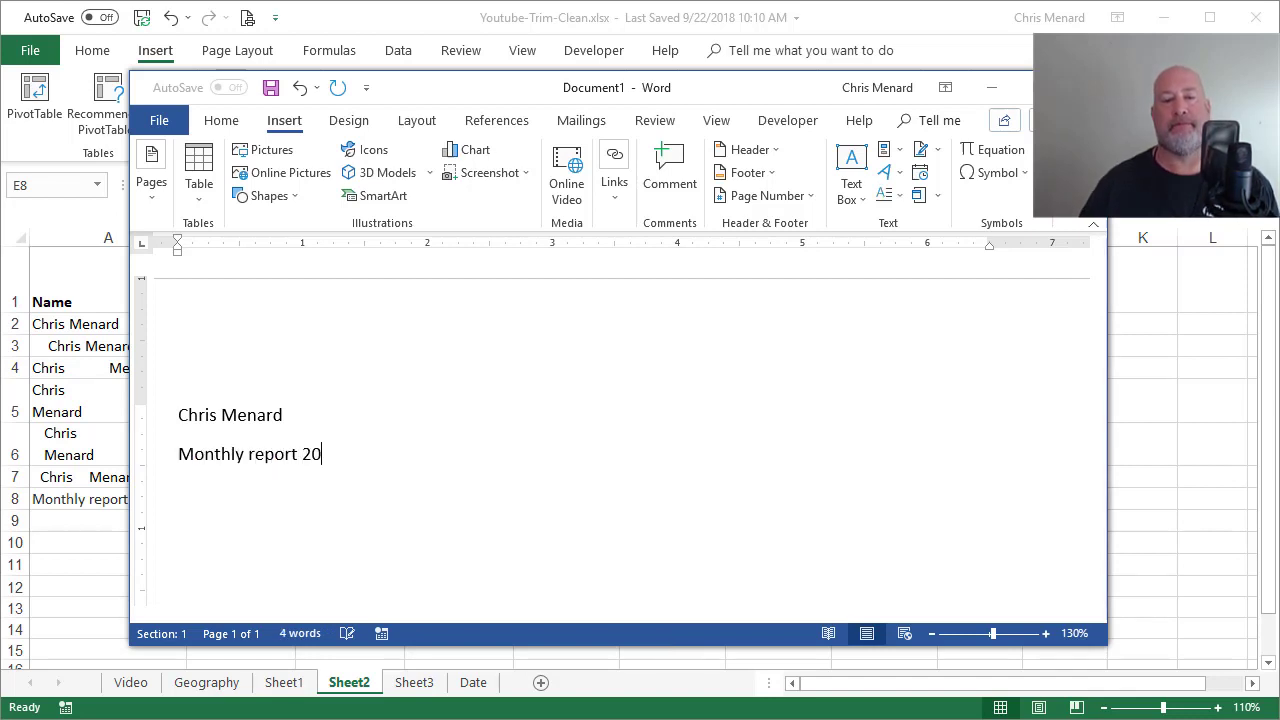
double_click(323, 456)
triple_click(325, 463)
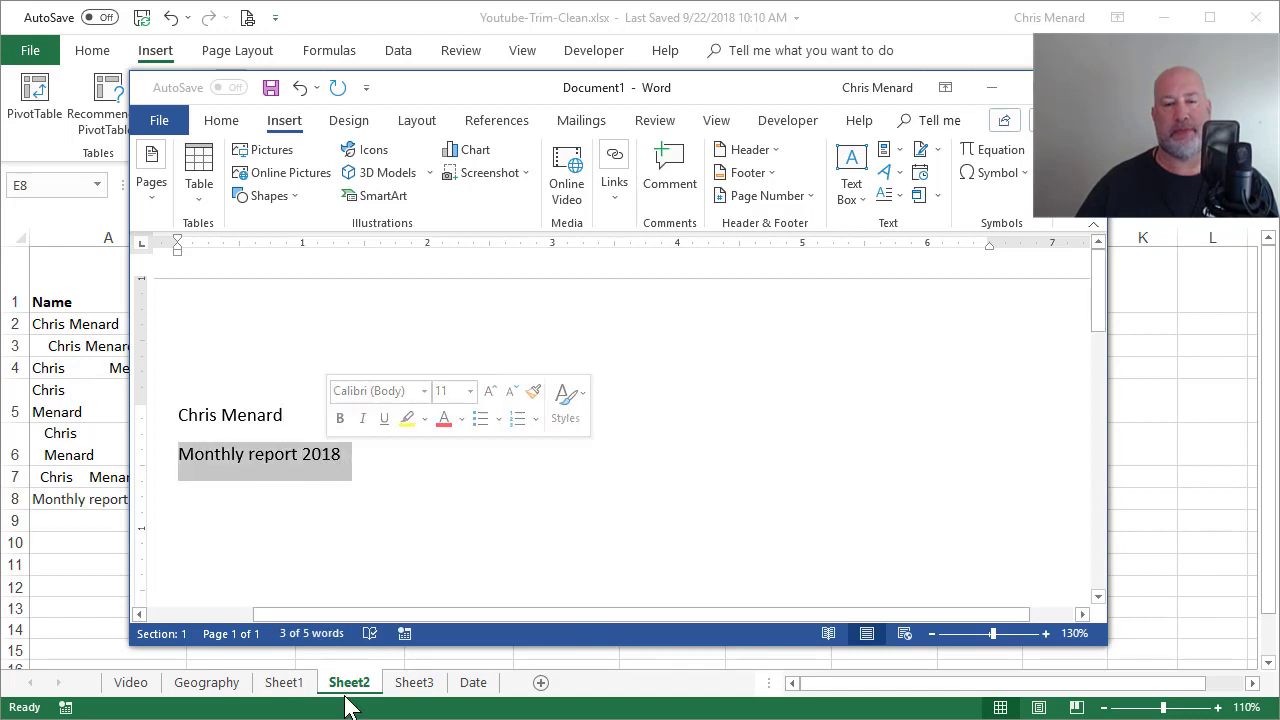
left_click(318, 634)
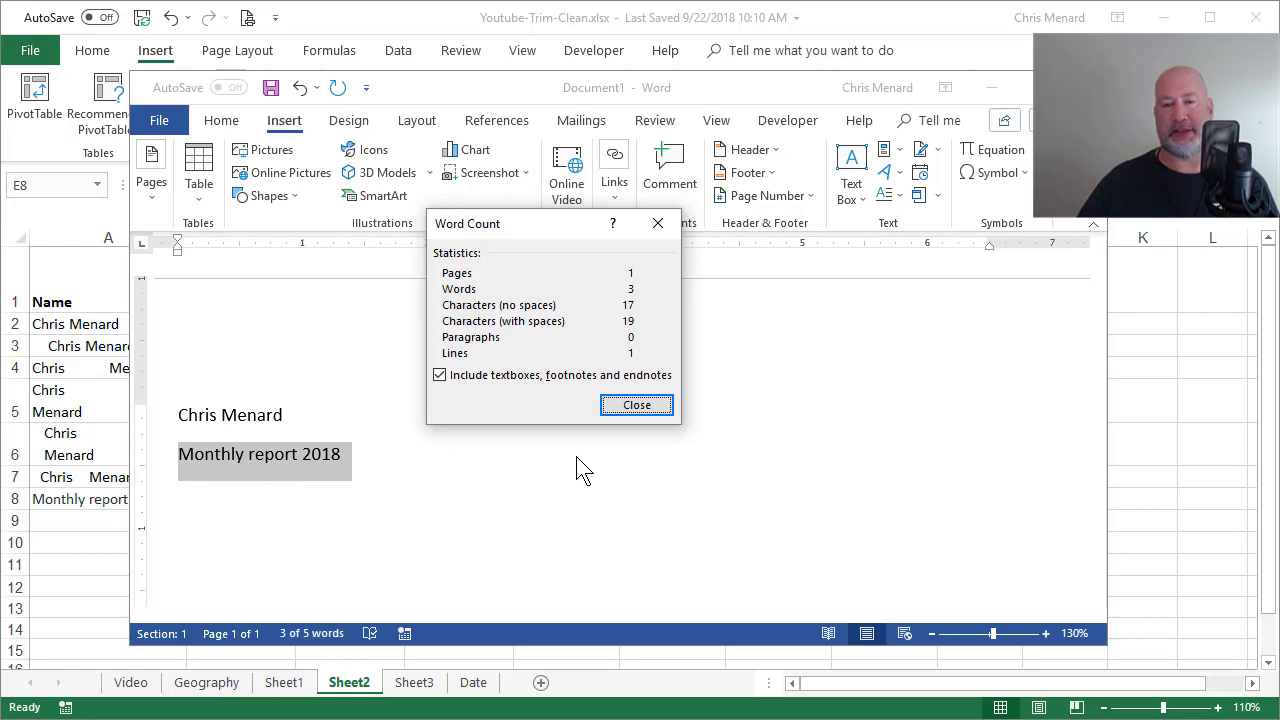
left_click(637, 405)
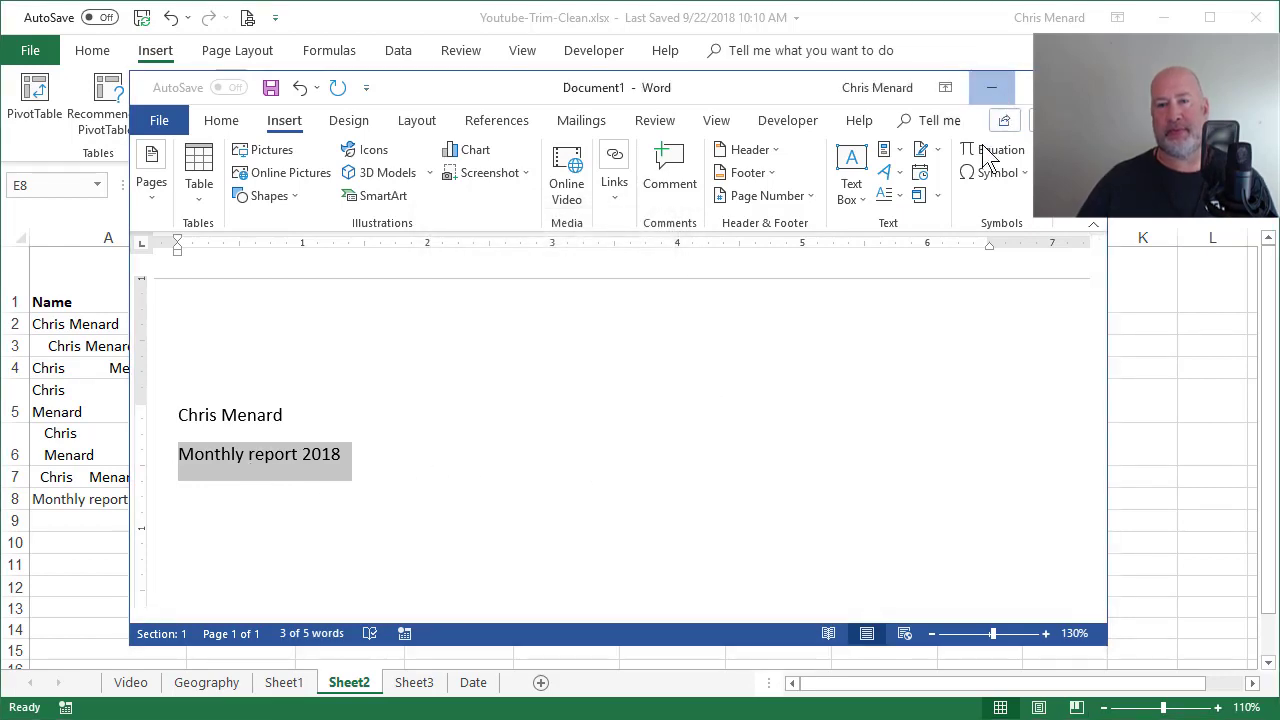
- Enter =TRIM(A2) in B2 and fill it down to B8
left_click(990, 88)
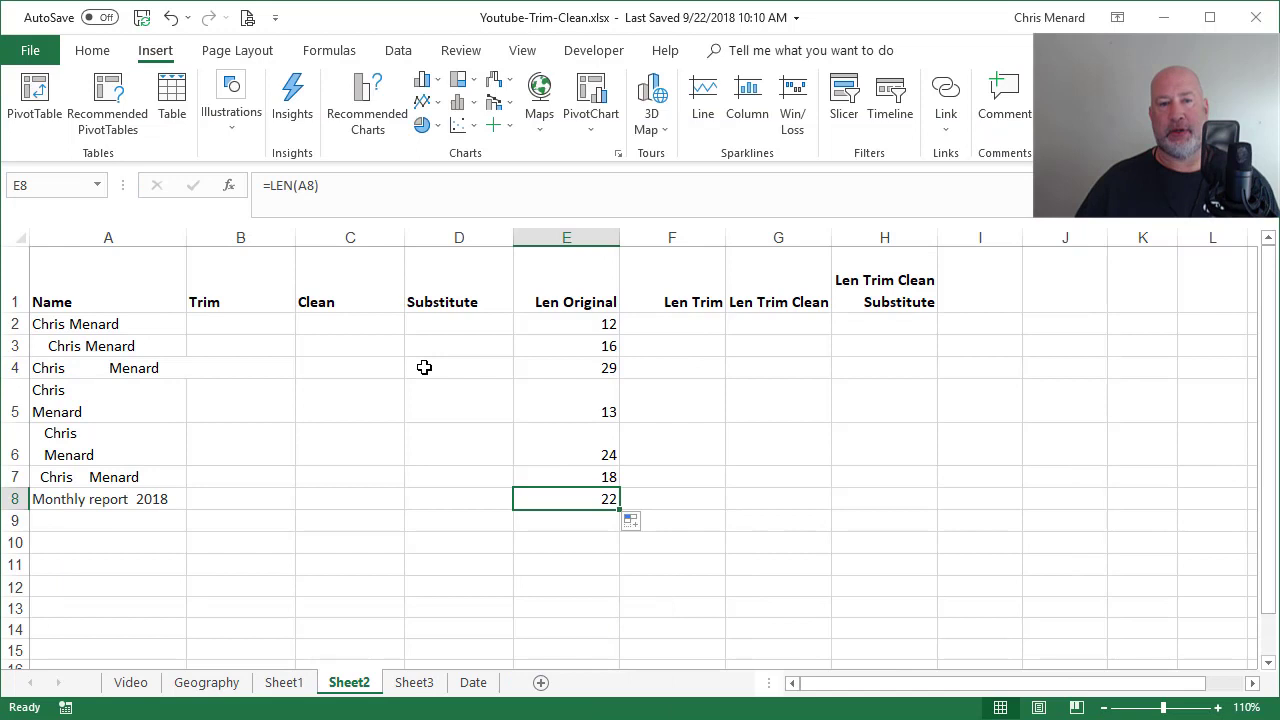
left_click(238, 329)
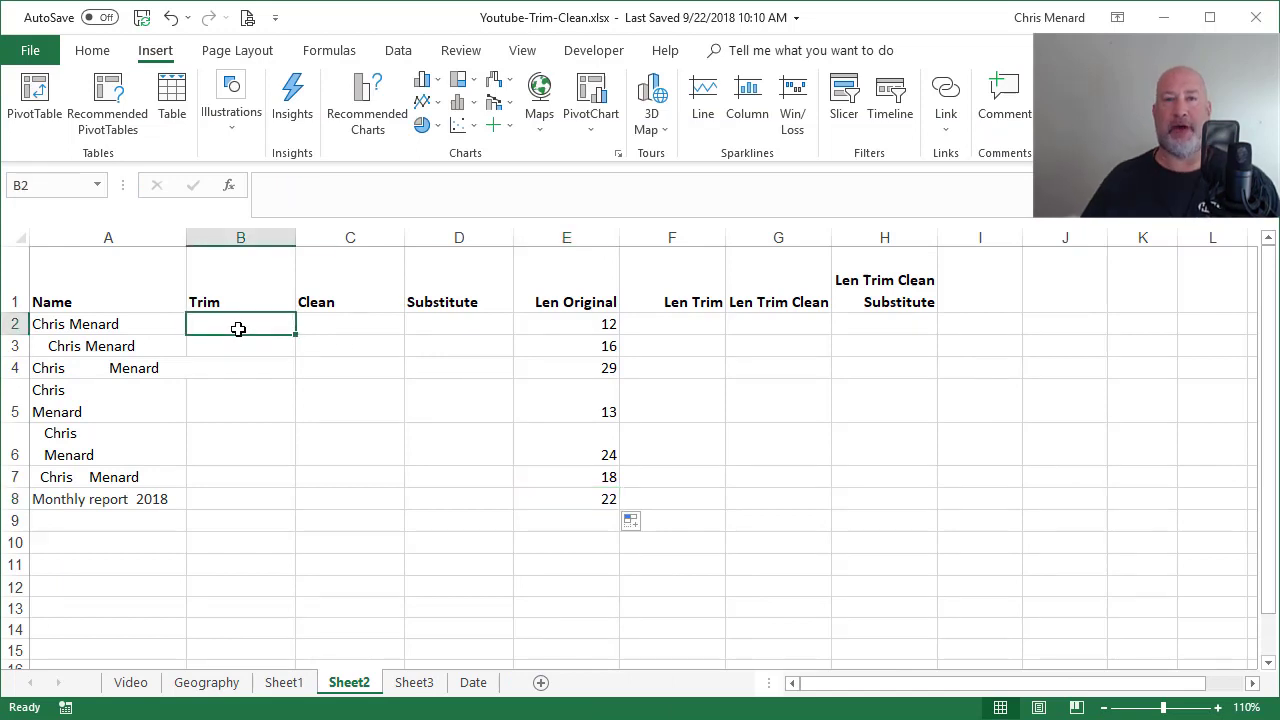
type("=trim")
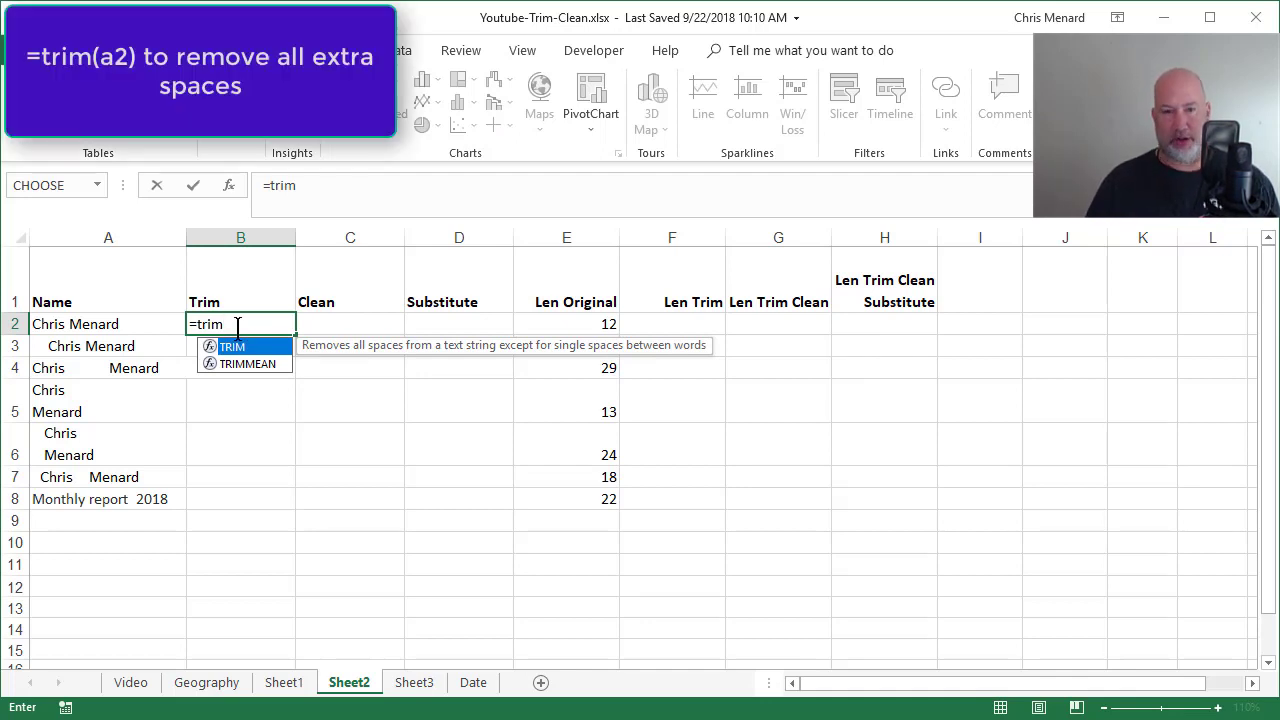
key("Tab")
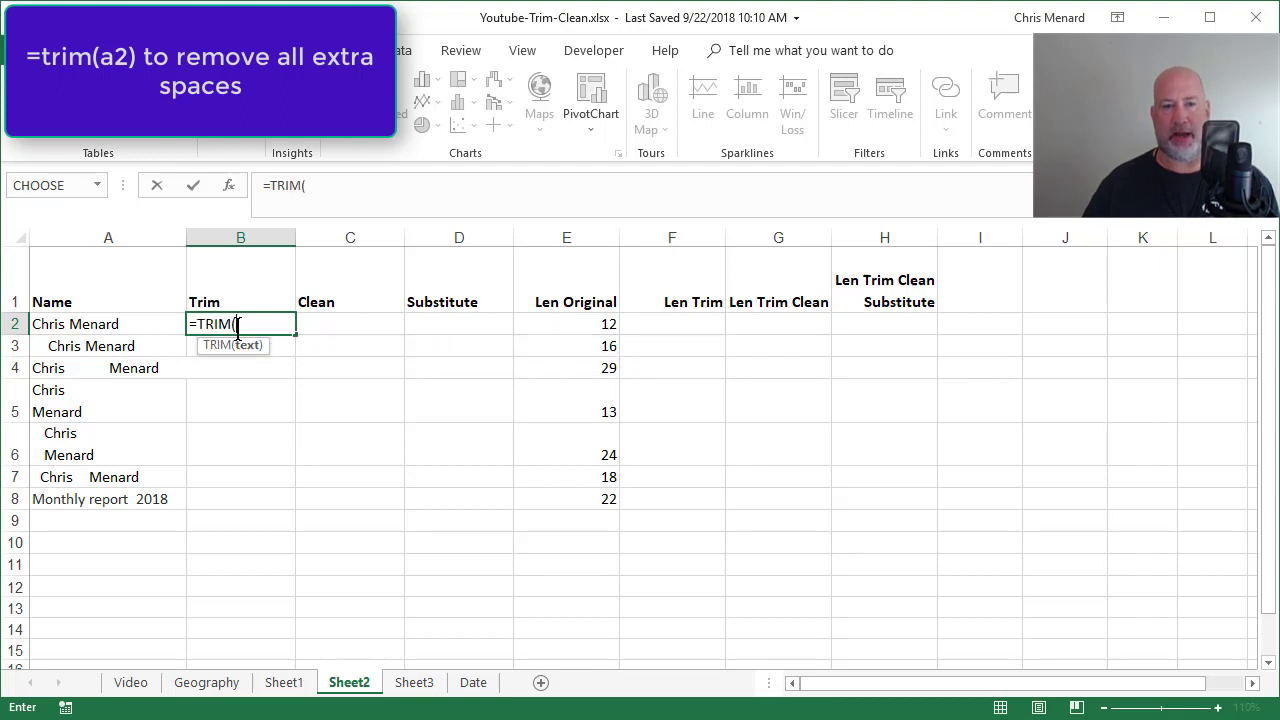
type("a2")
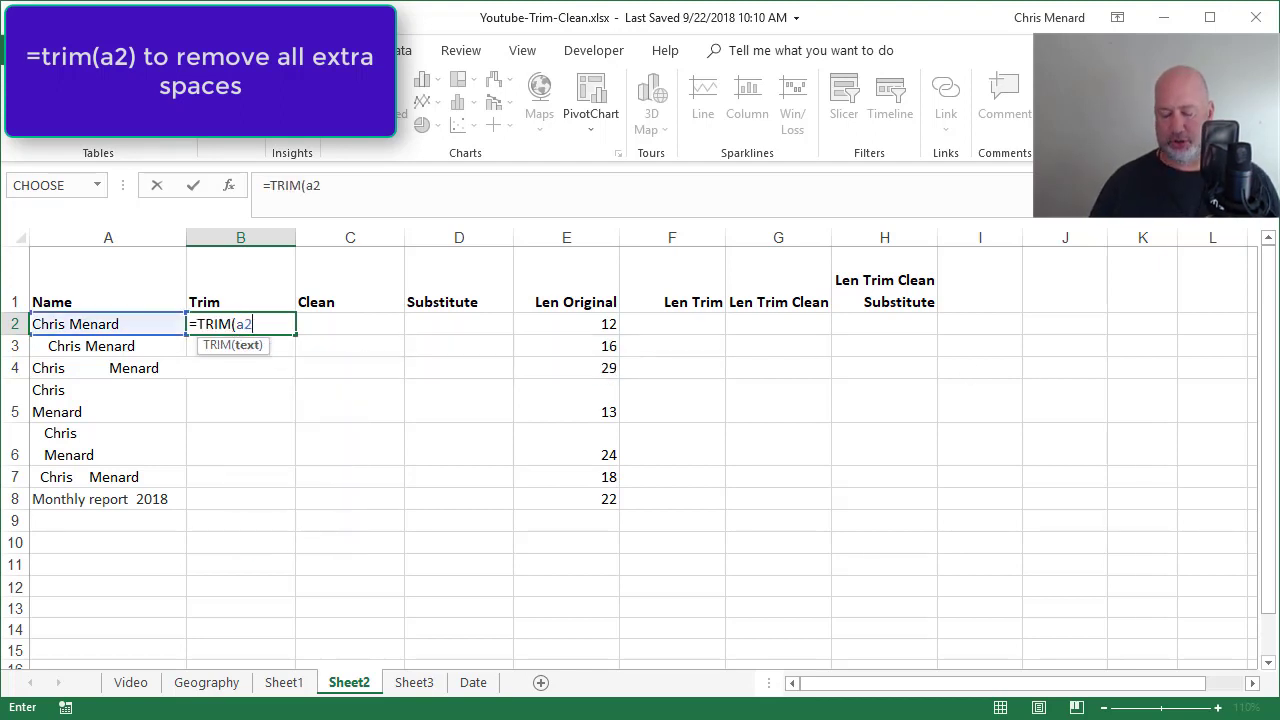
key("Return")
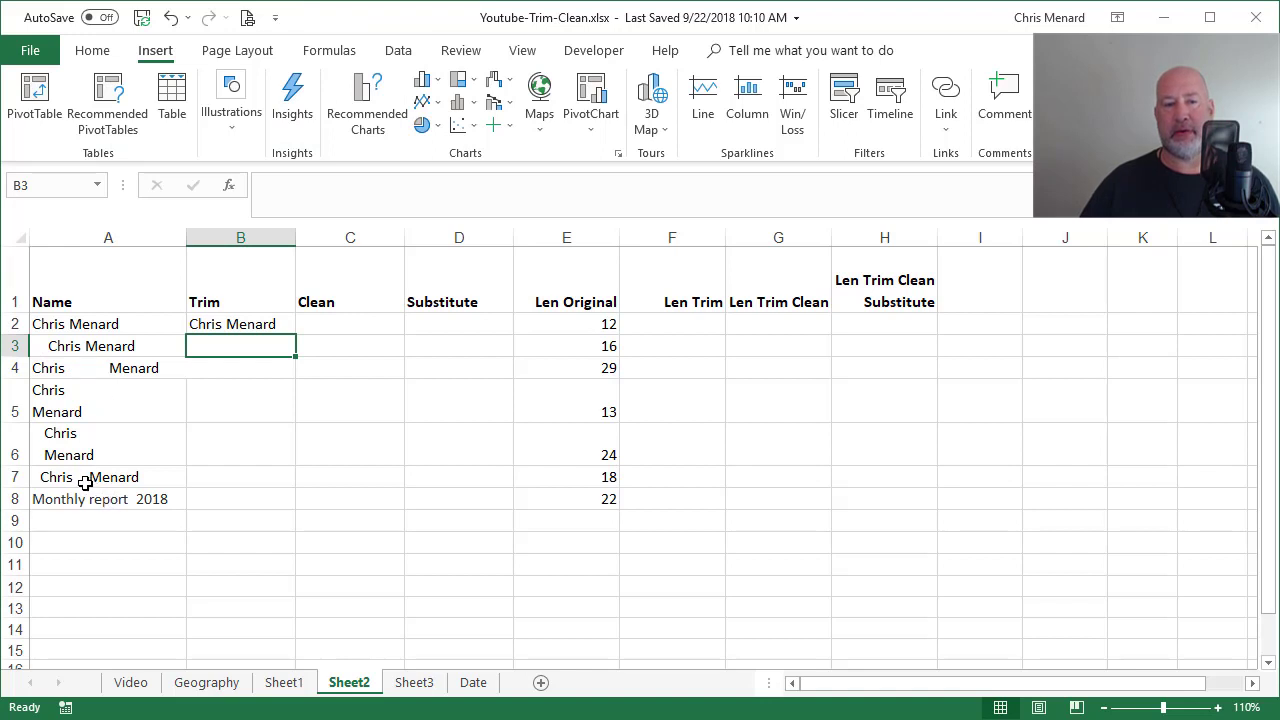
left_click(266, 326)
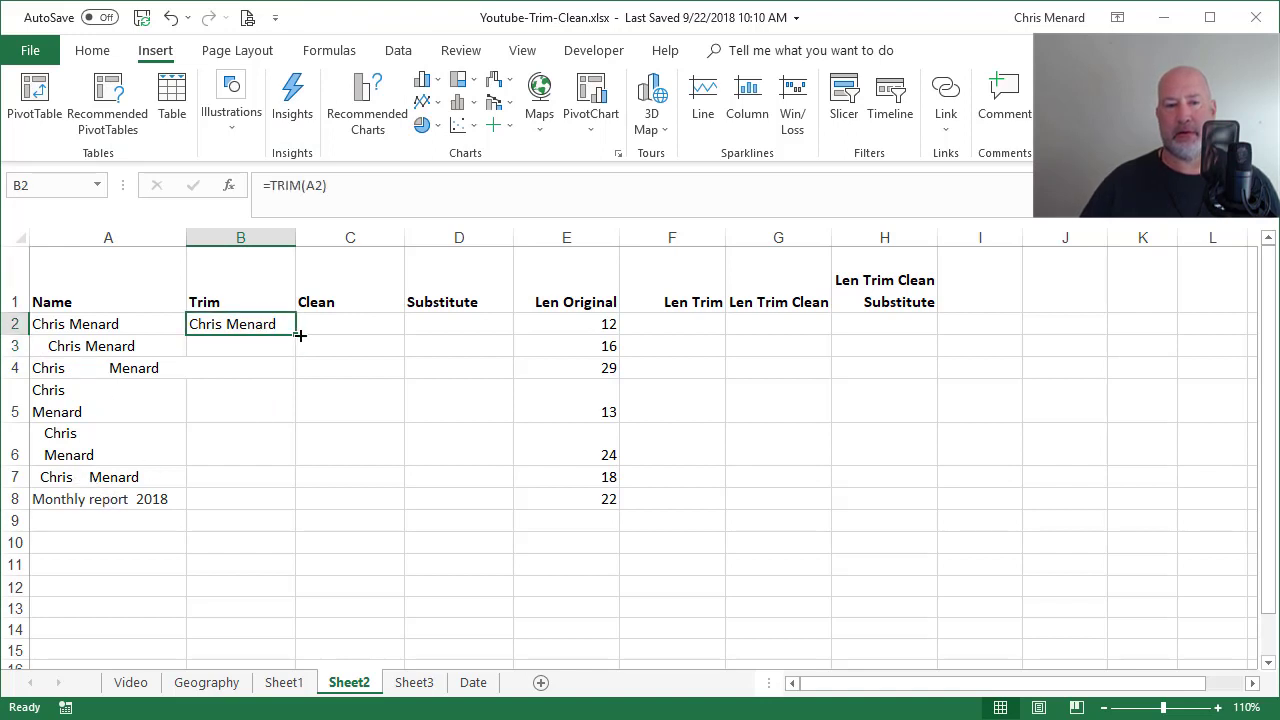
left_click_drag(301, 335, 302, 508)
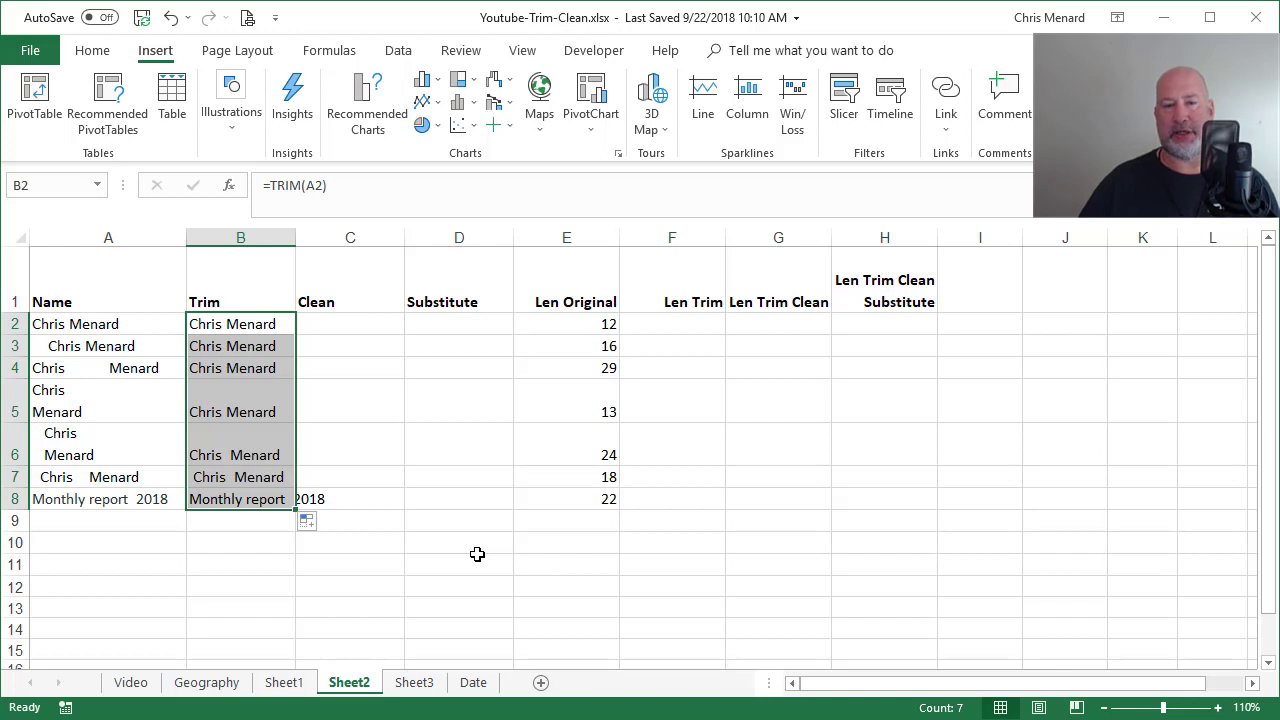
- Put =LEN(B2) in F2, replacing a mistaken TRIM formula, so it returns 12
left_click(703, 326)
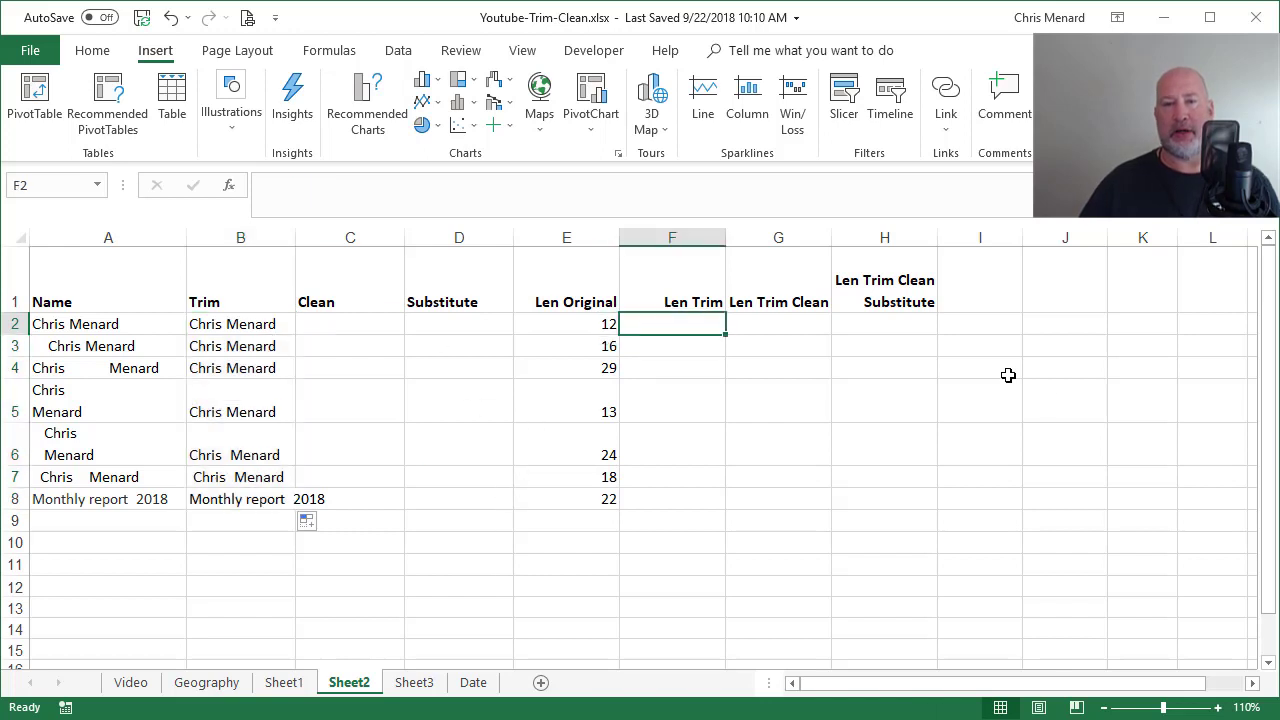
type("=tri")
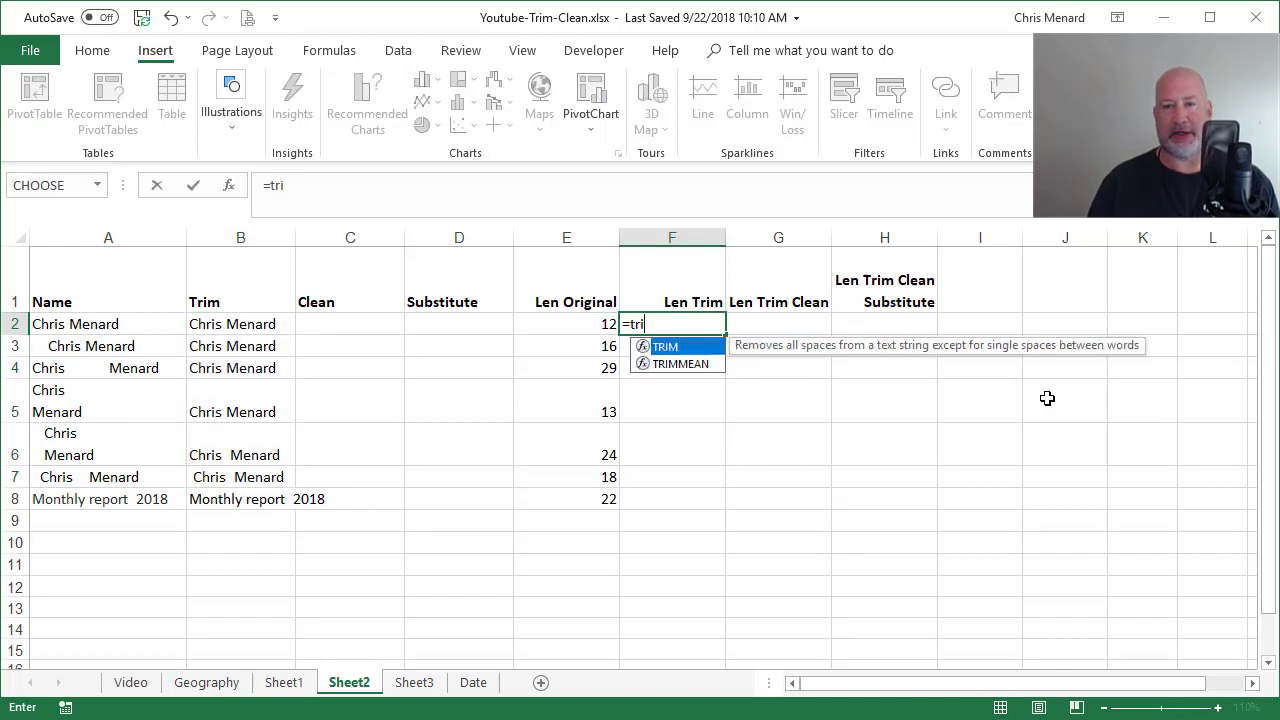
key("Tab")
key("Left")
key("Left")
key("Left")
key("Left")
key("Left")
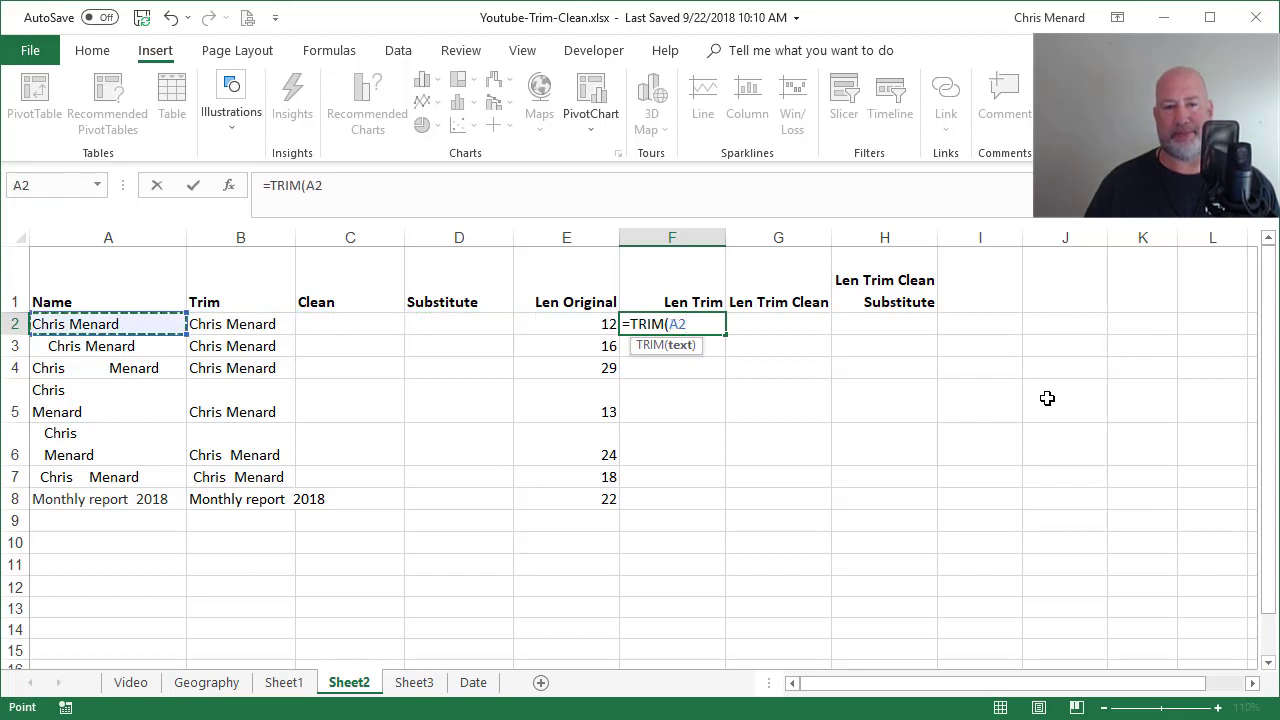
key("Right")
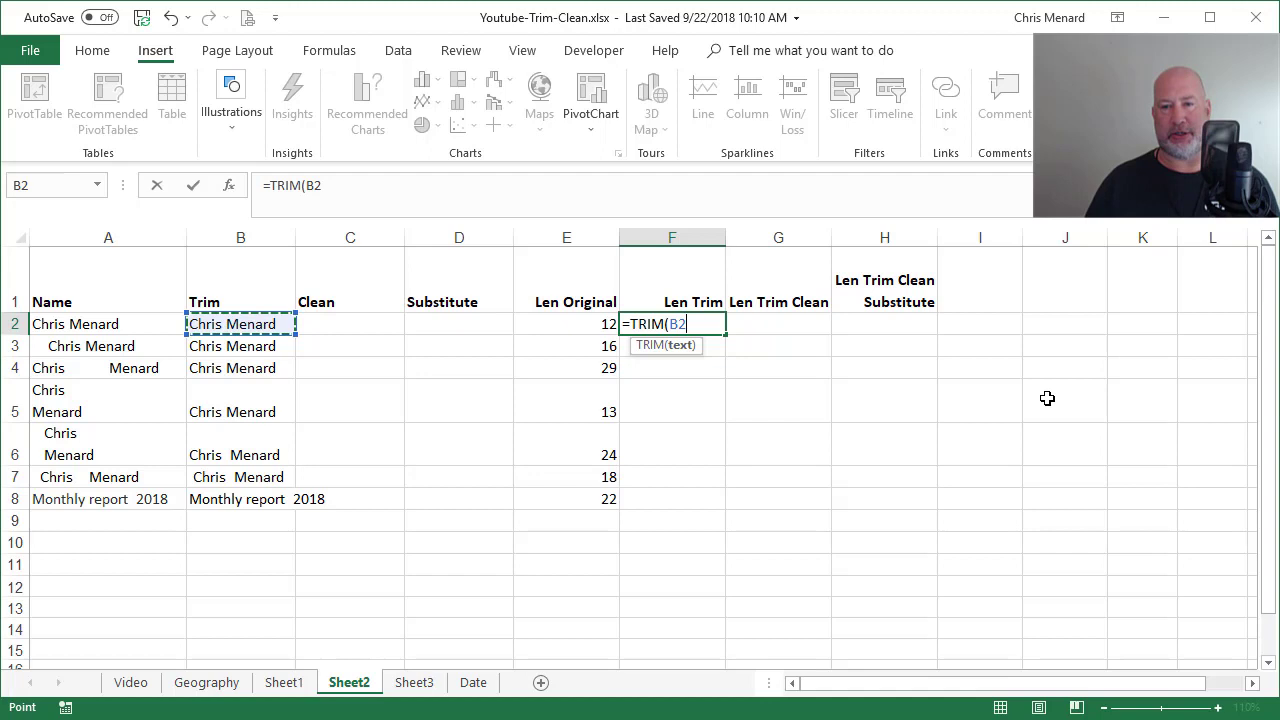
key("Return")
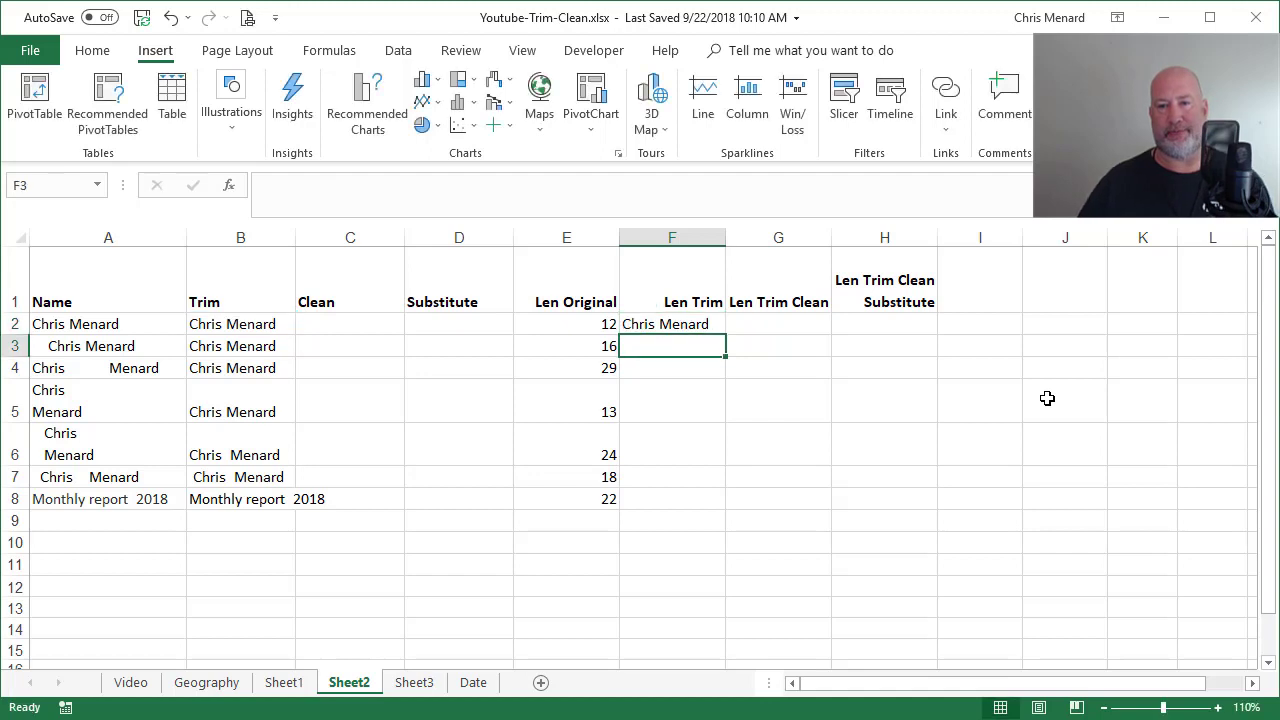
left_click(685, 321)
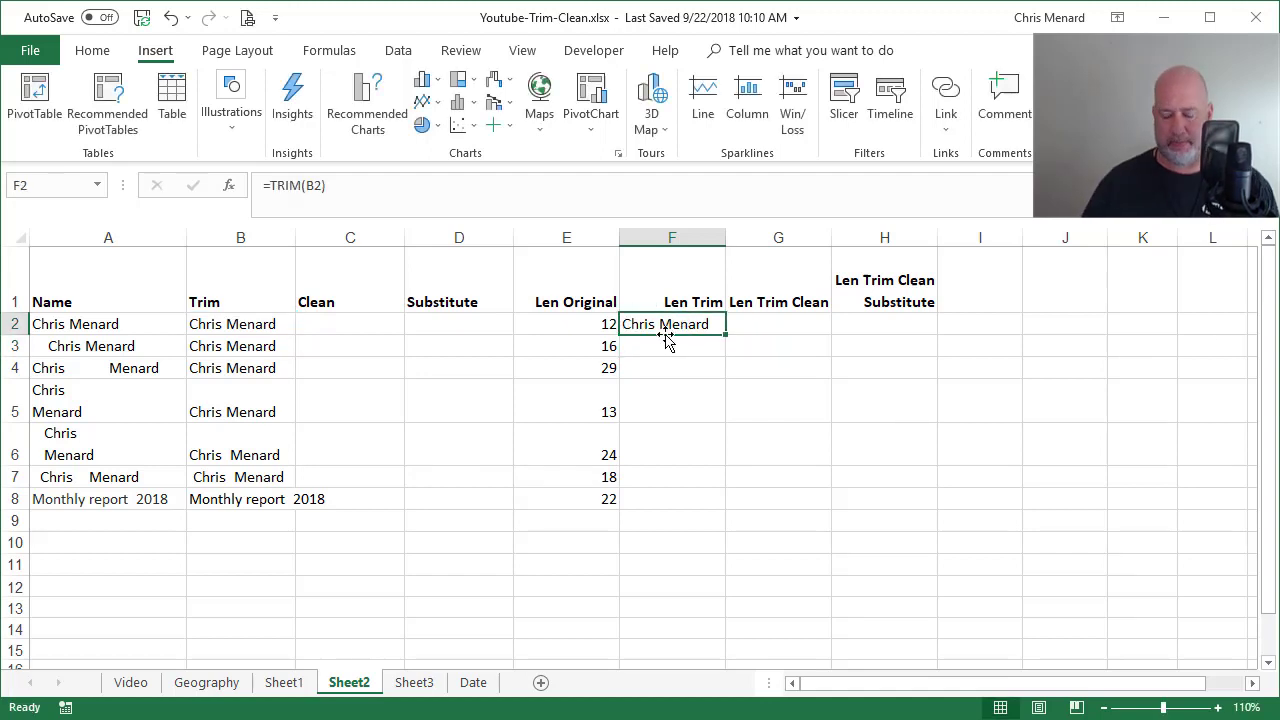
type("=len")
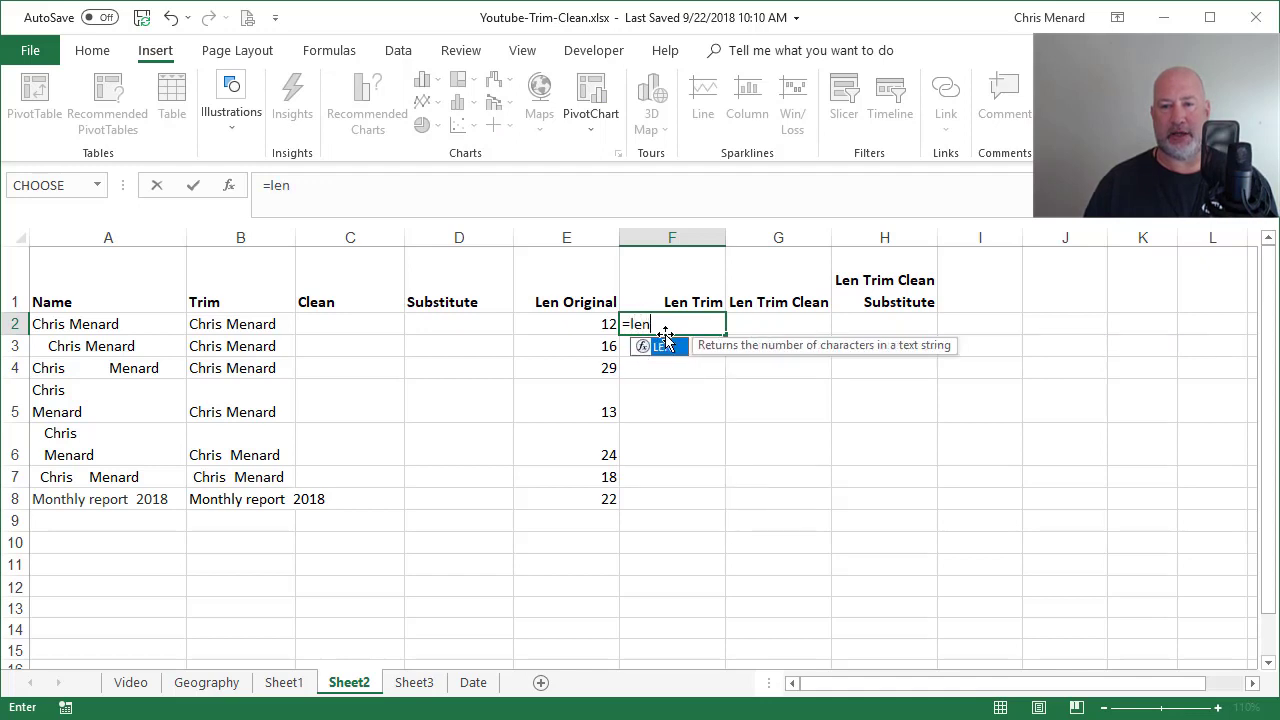
key("Tab")
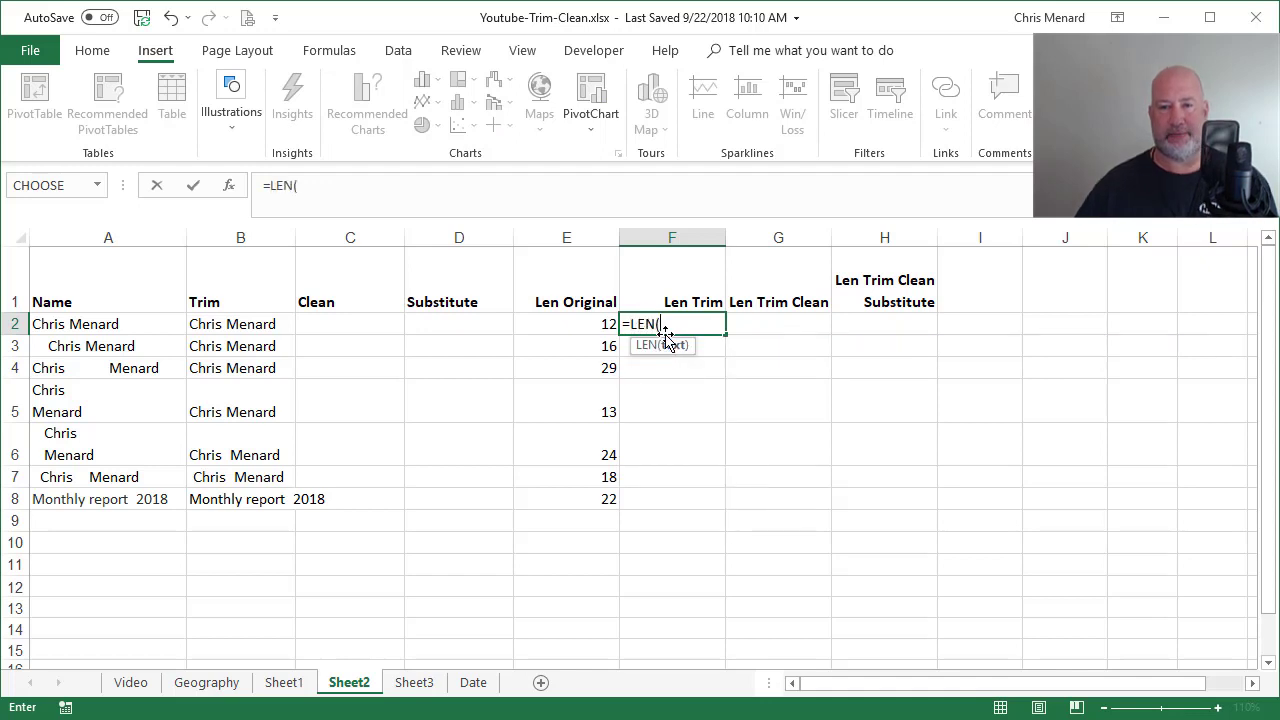
left_click(258, 324)
key("Return")
key("Up")
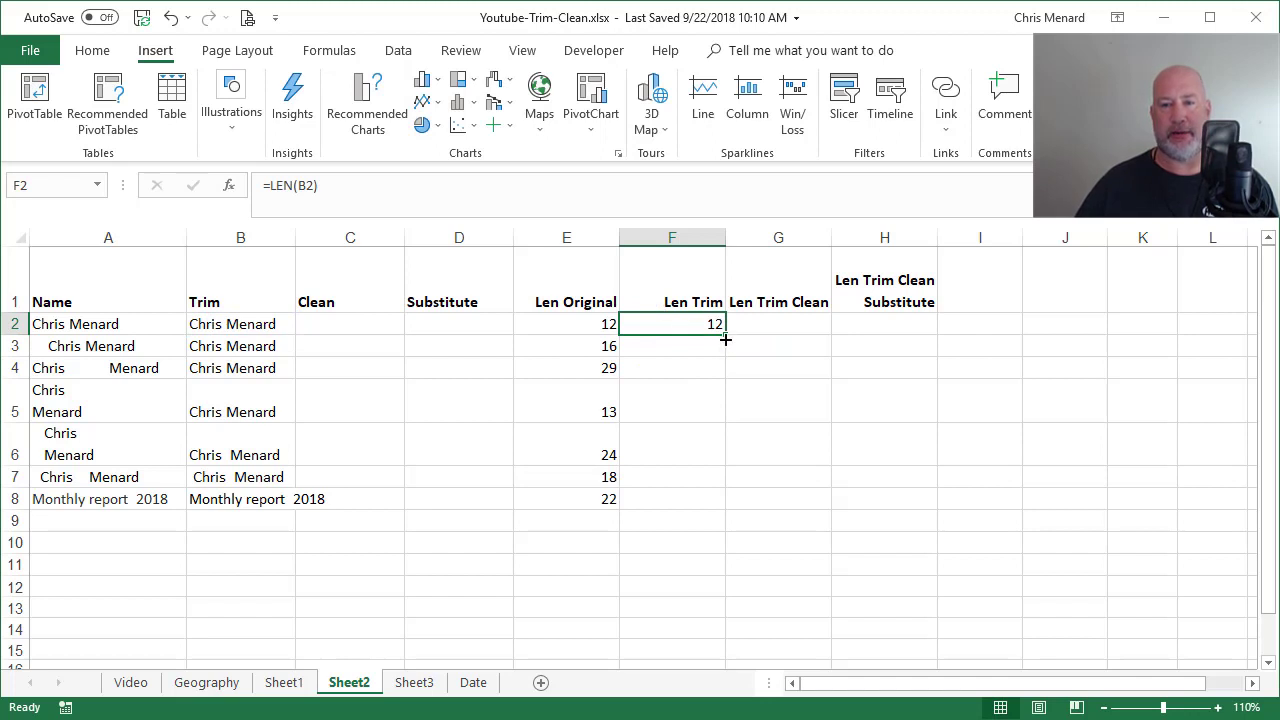
- Fill F2's LEN formula down to F8, giving 12, 12, 12, 13, 14, 15 and 22
left_click_drag(728, 337, 746, 515)
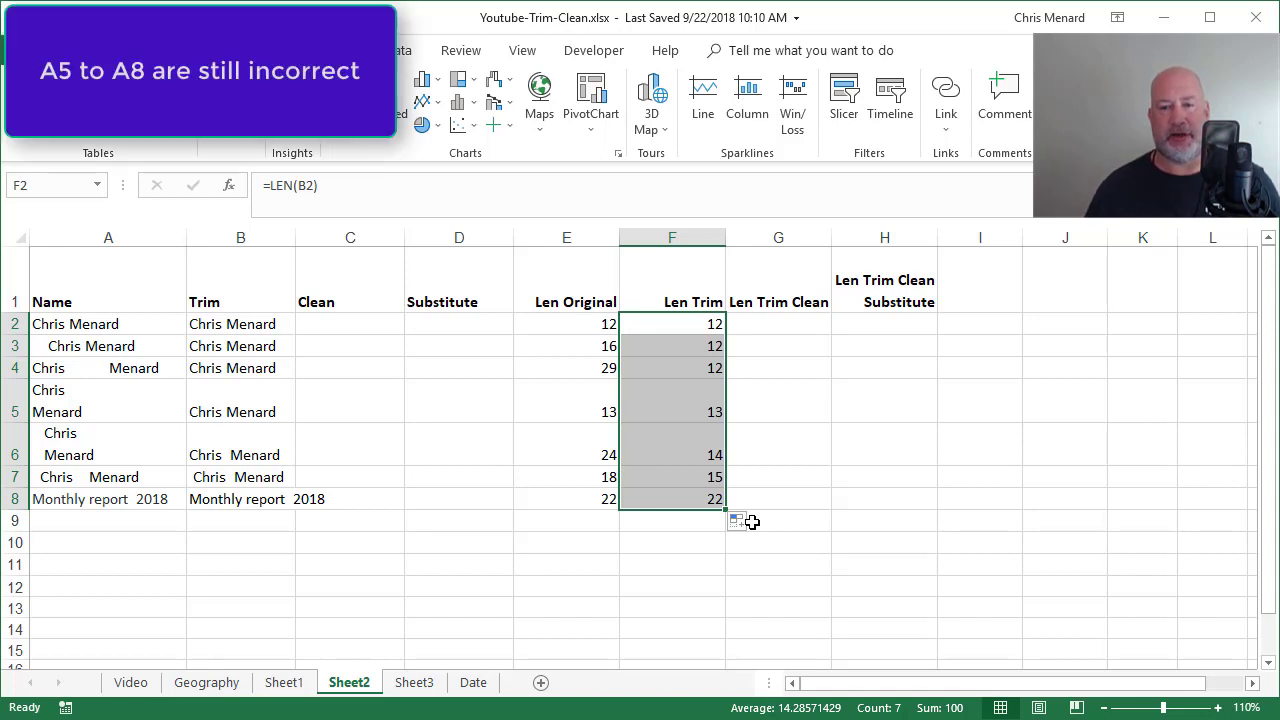
key("Down")
key("Down")
key("Down")
key("Down")
key("Down")
key("Down")
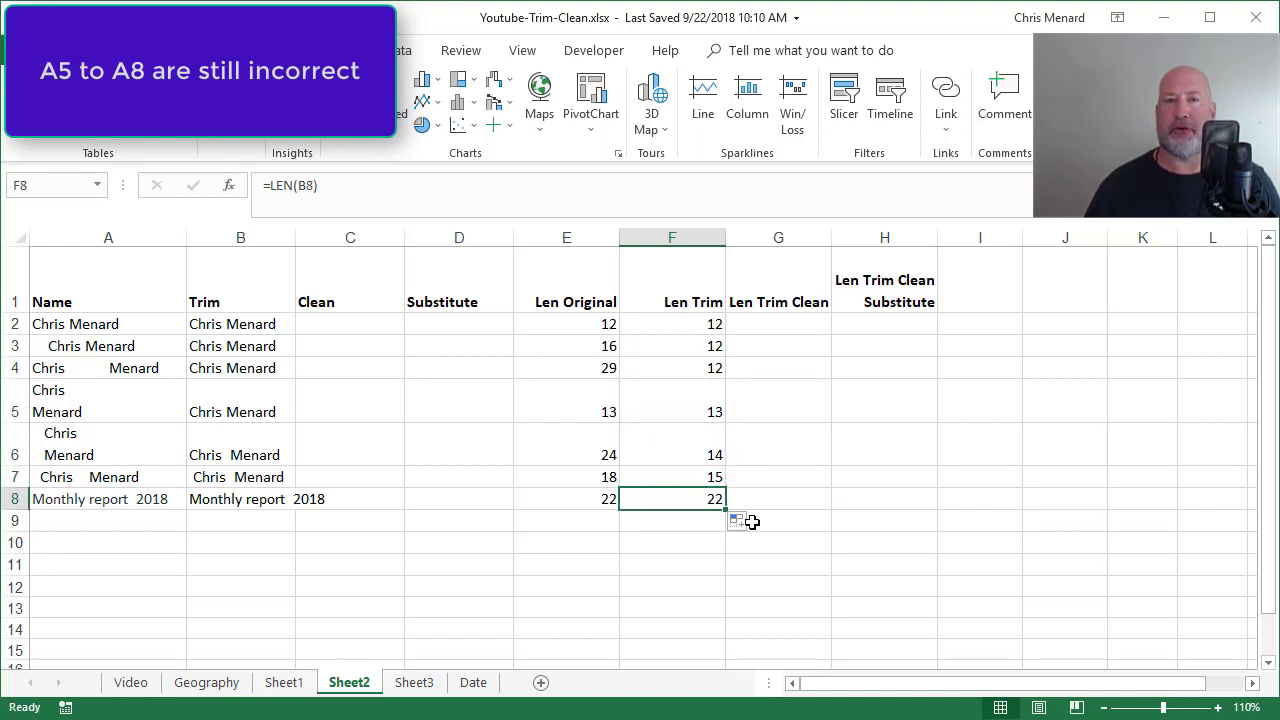
key("Left")
key("Left")
key("Left")
key("Left")
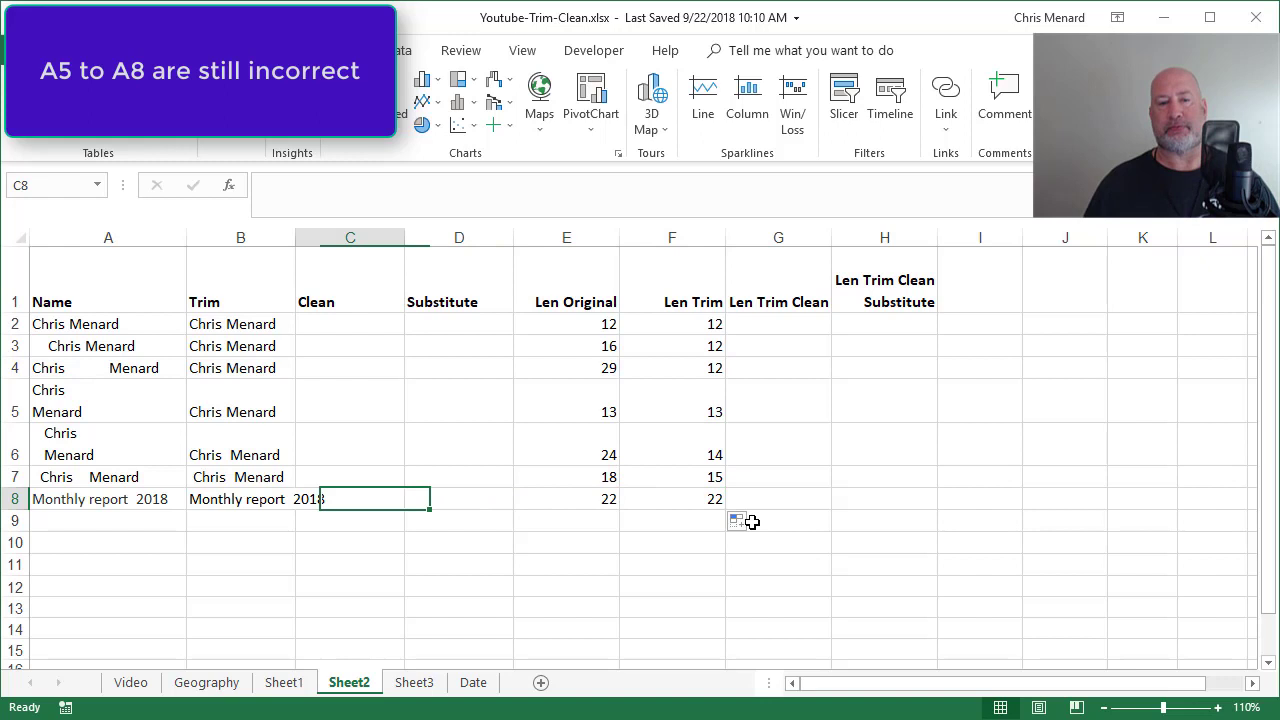
- Enter =TRIM(CLEAN(A2)) in C2, accepting Excel's suggested formula correction
left_click(266, 326)
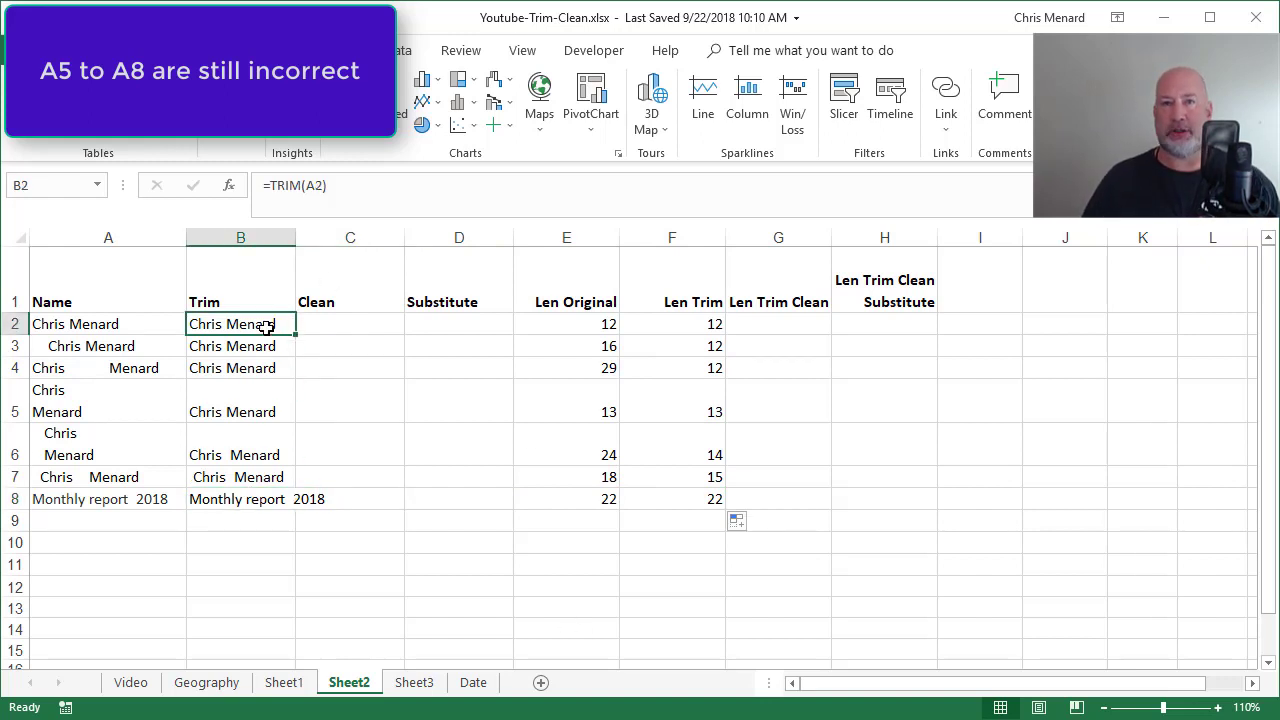
key("Right")
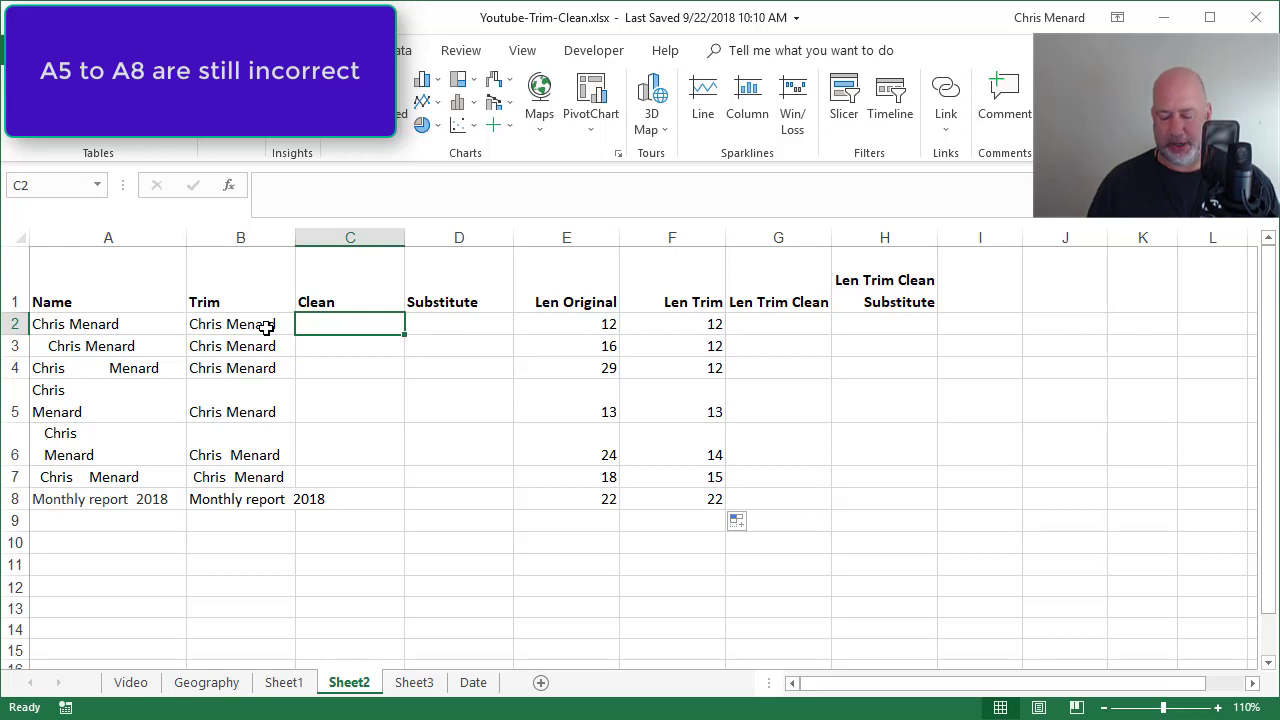
type("=")
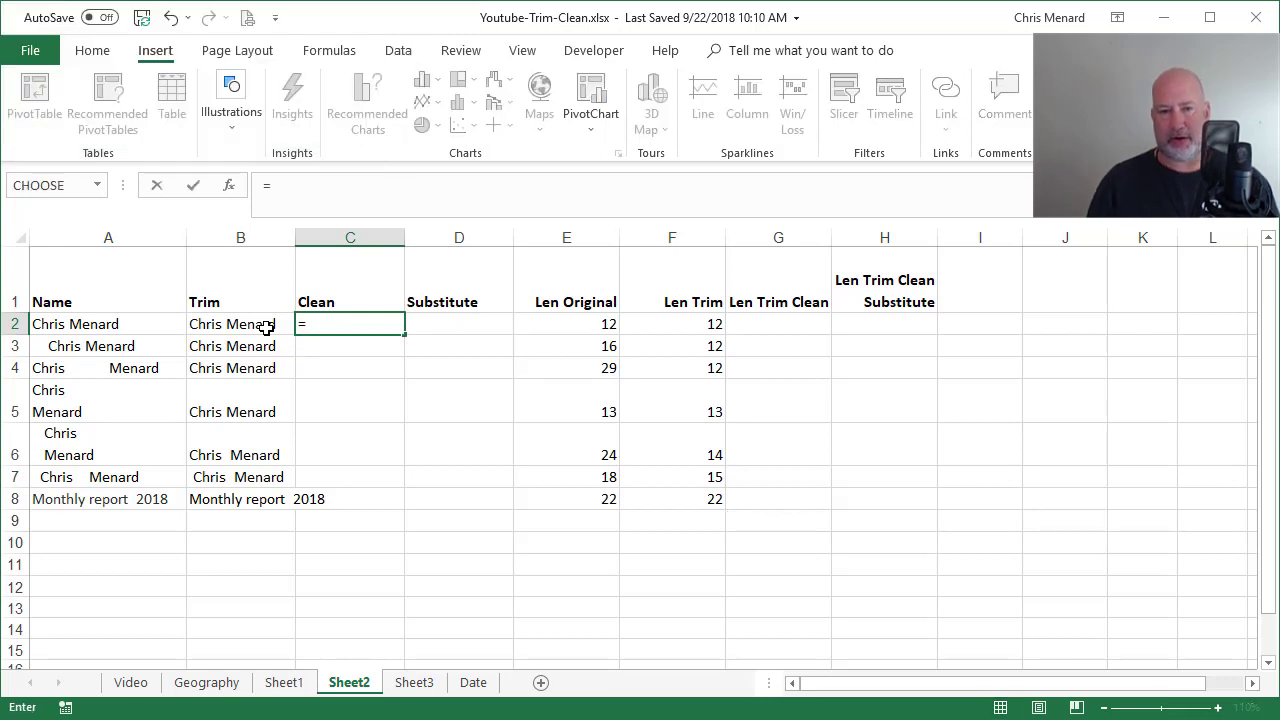
type("trim")
key("Tab")
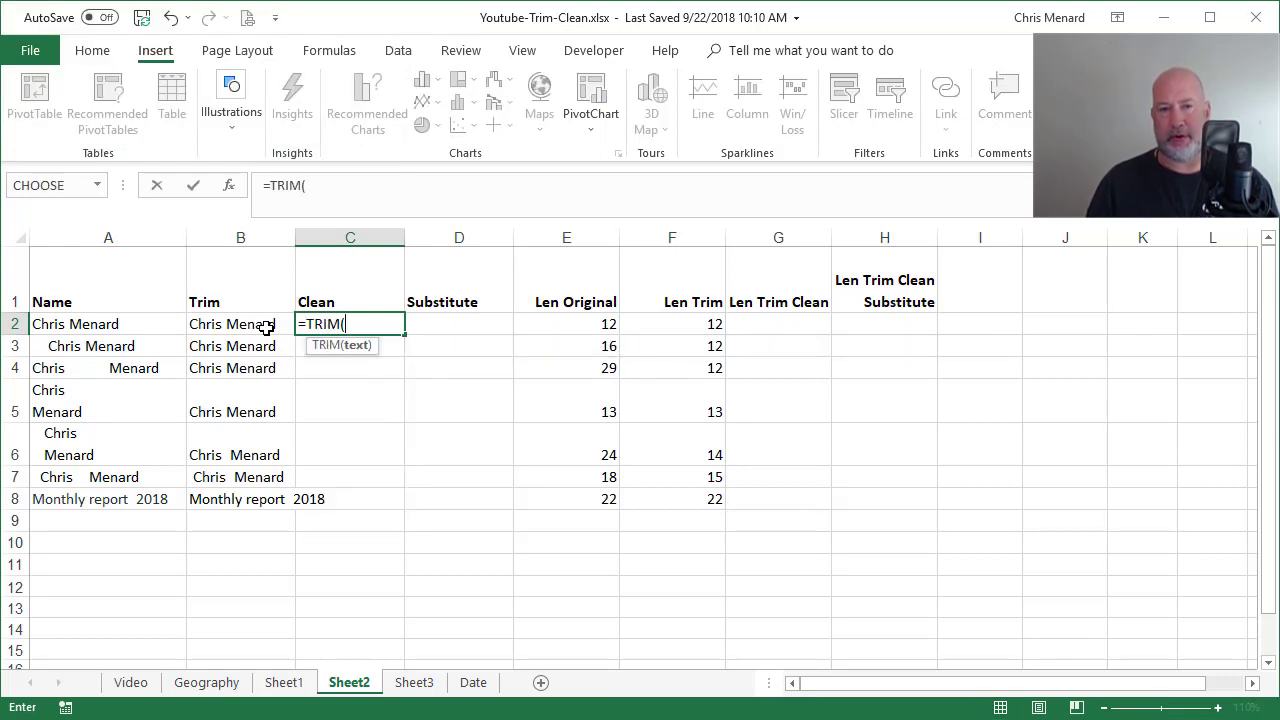
type("cl")
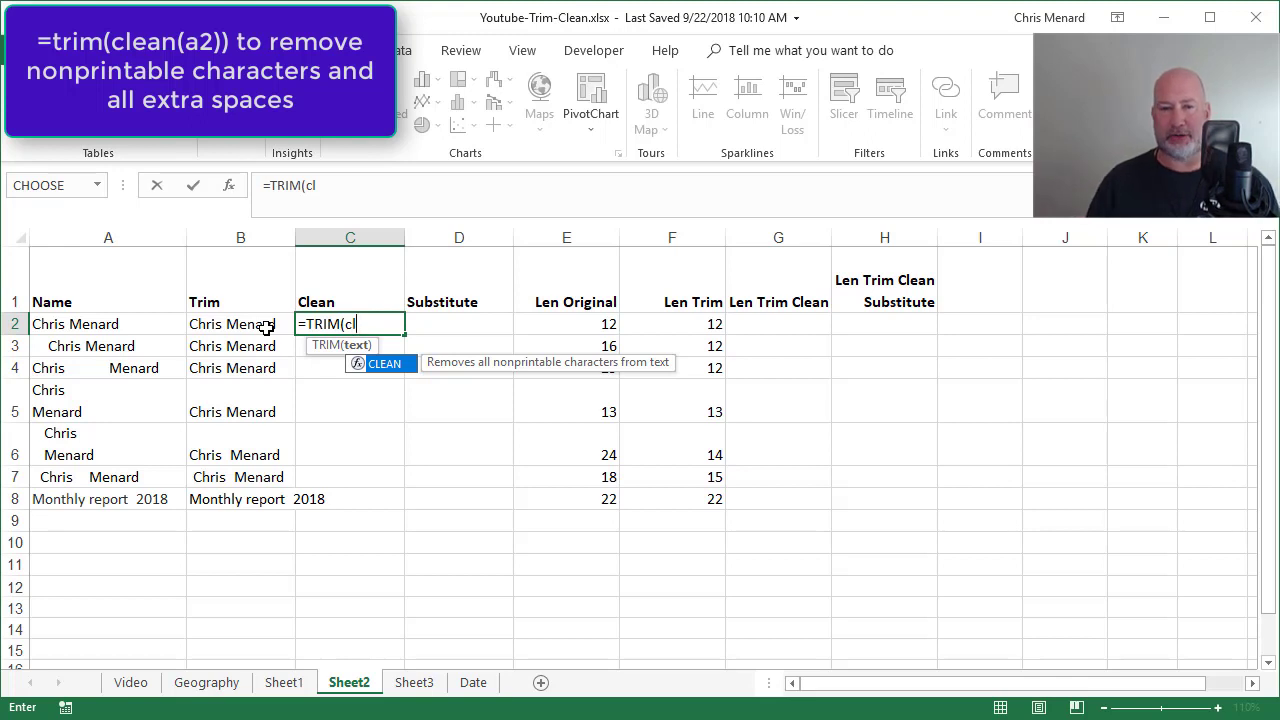
type("e")
key("Tab")
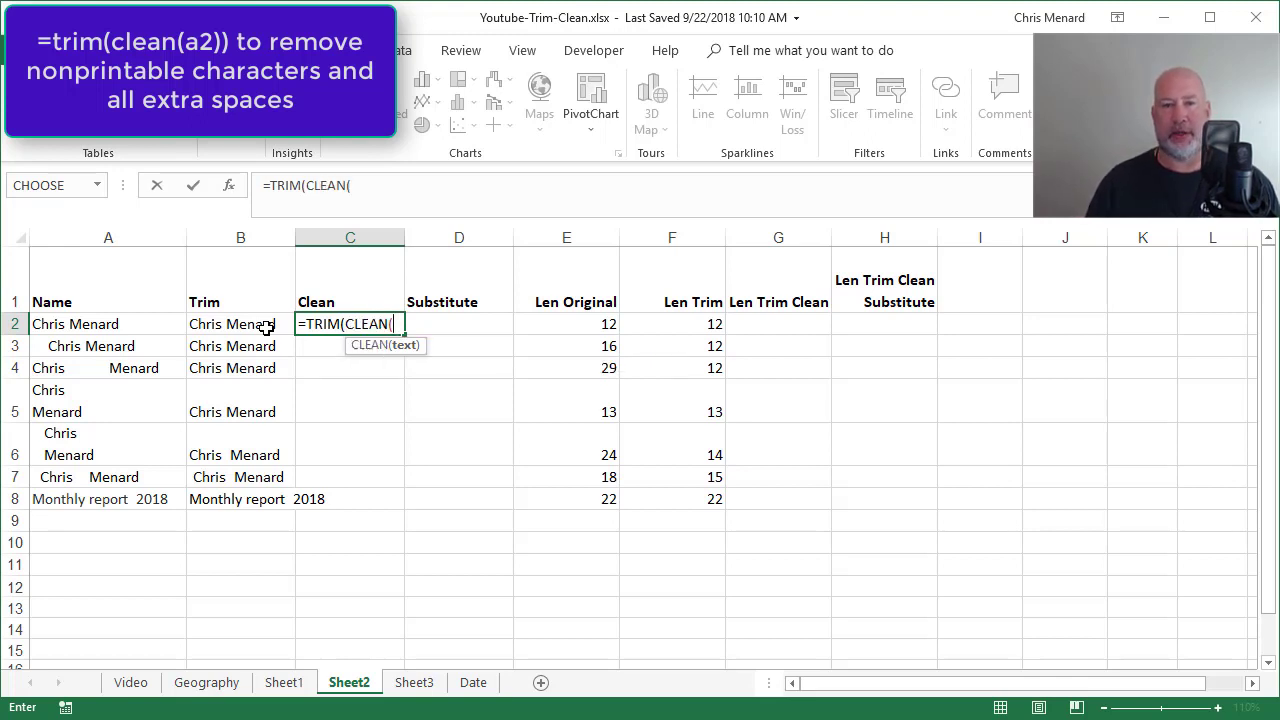
type("A2)(")
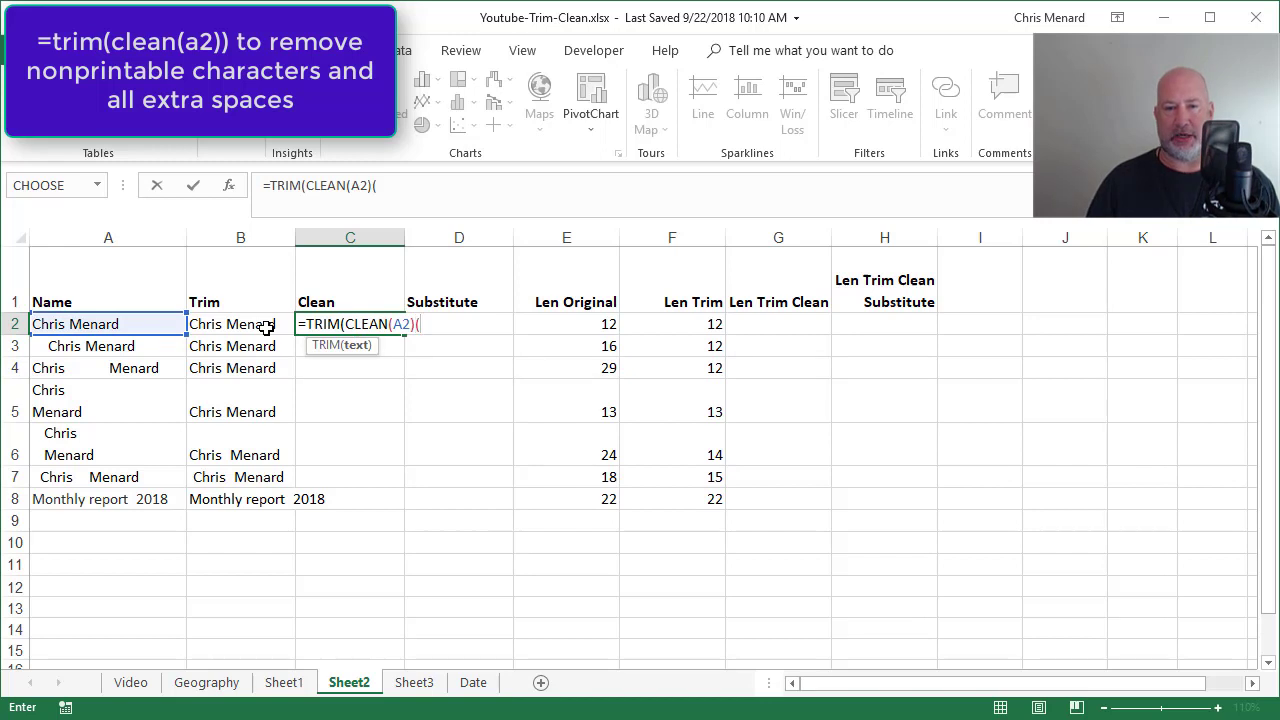
key("BackSpace")
key("Return")
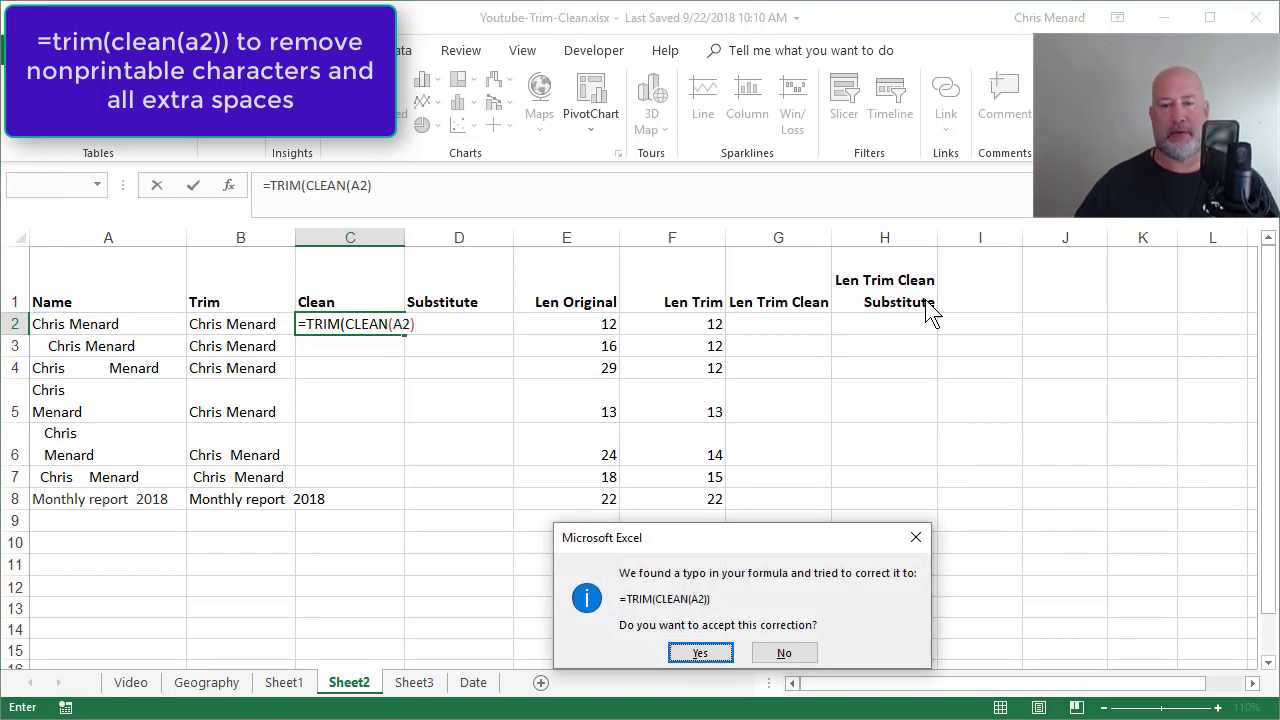
left_click(705, 653)
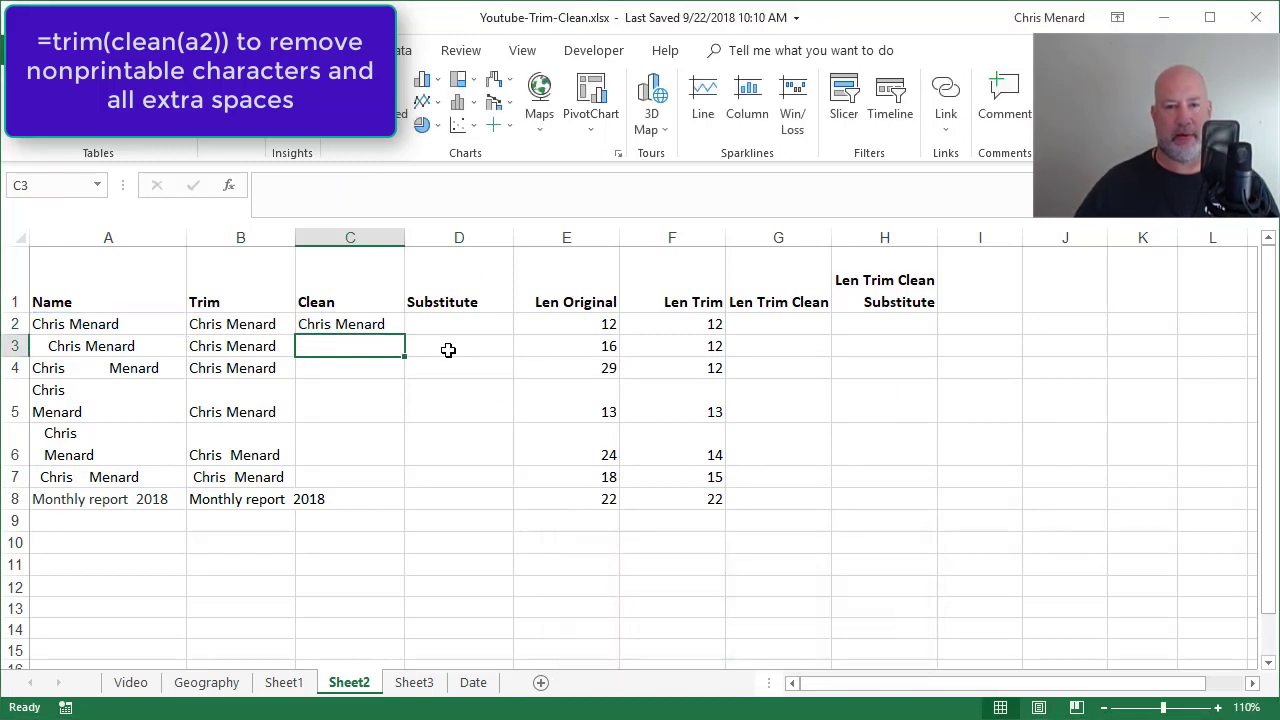
left_click(390, 325)
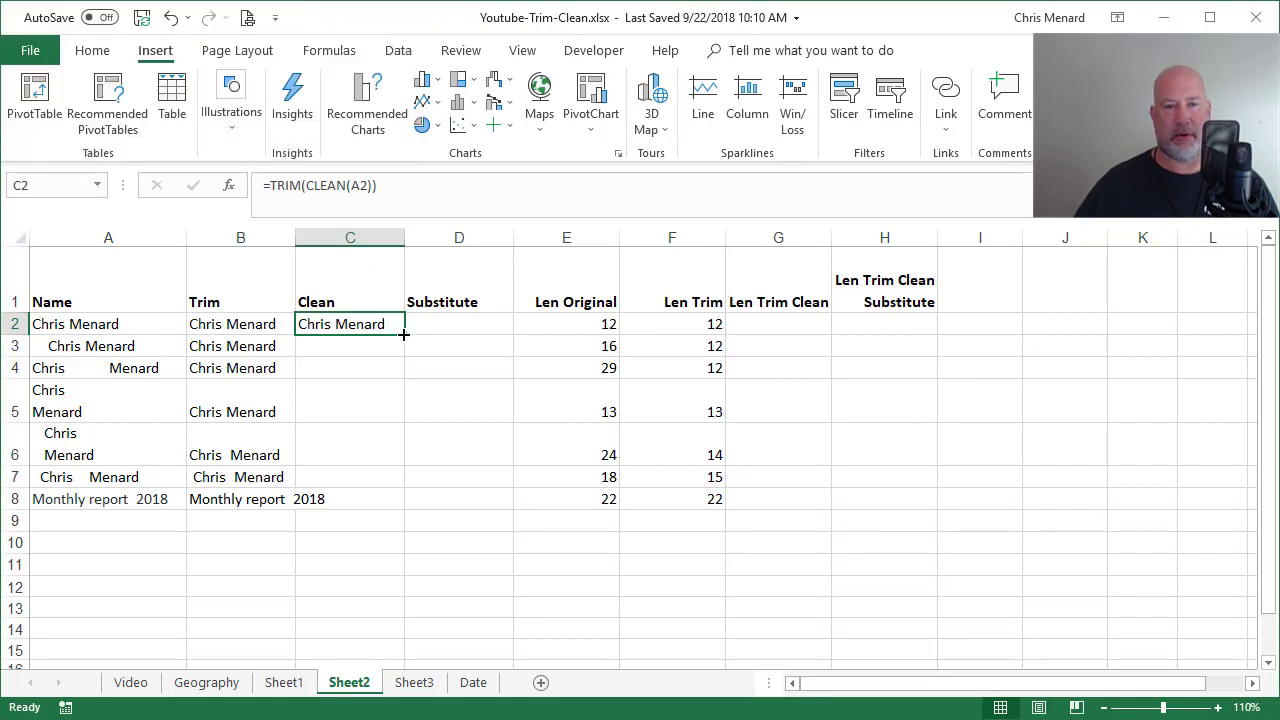
- Fill =TRIM(CLEAN(A2)) down to C8 and widen columns B and C to fit the names
left_click_drag(404, 335, 421, 506)
left_click_drag(295, 243, 367, 263)
left_click(299, 335)
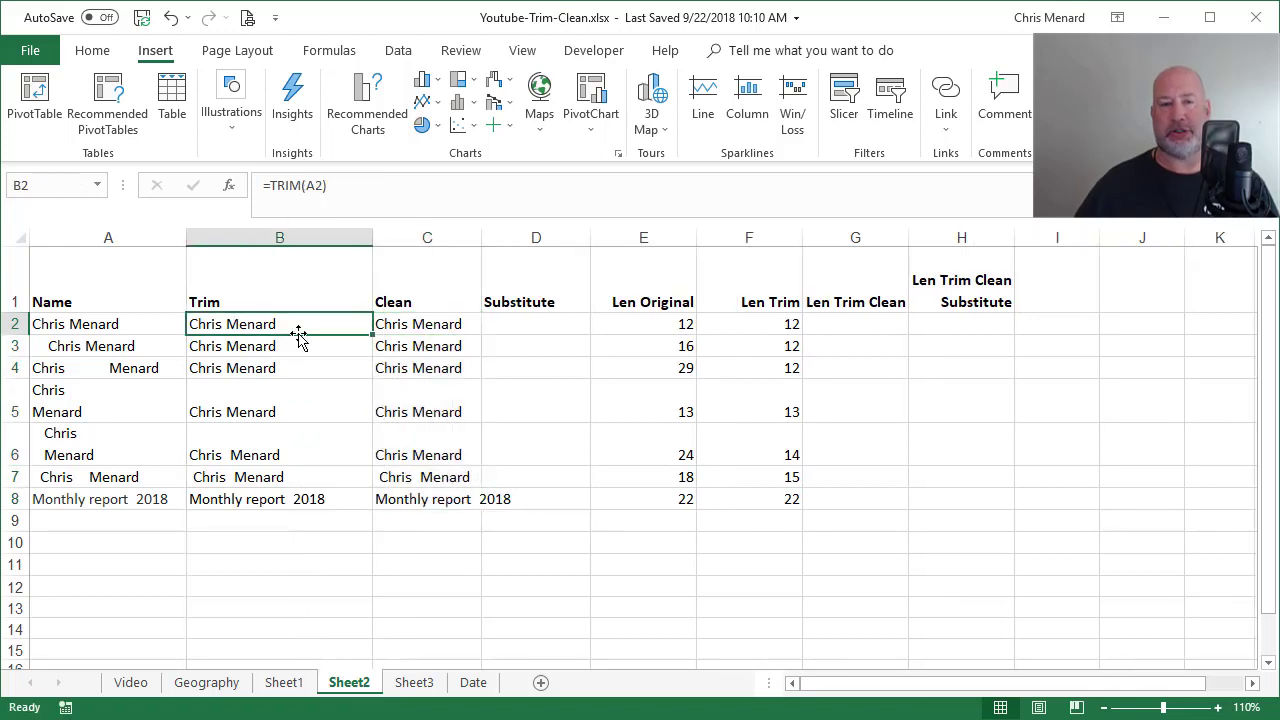
left_click(428, 327)
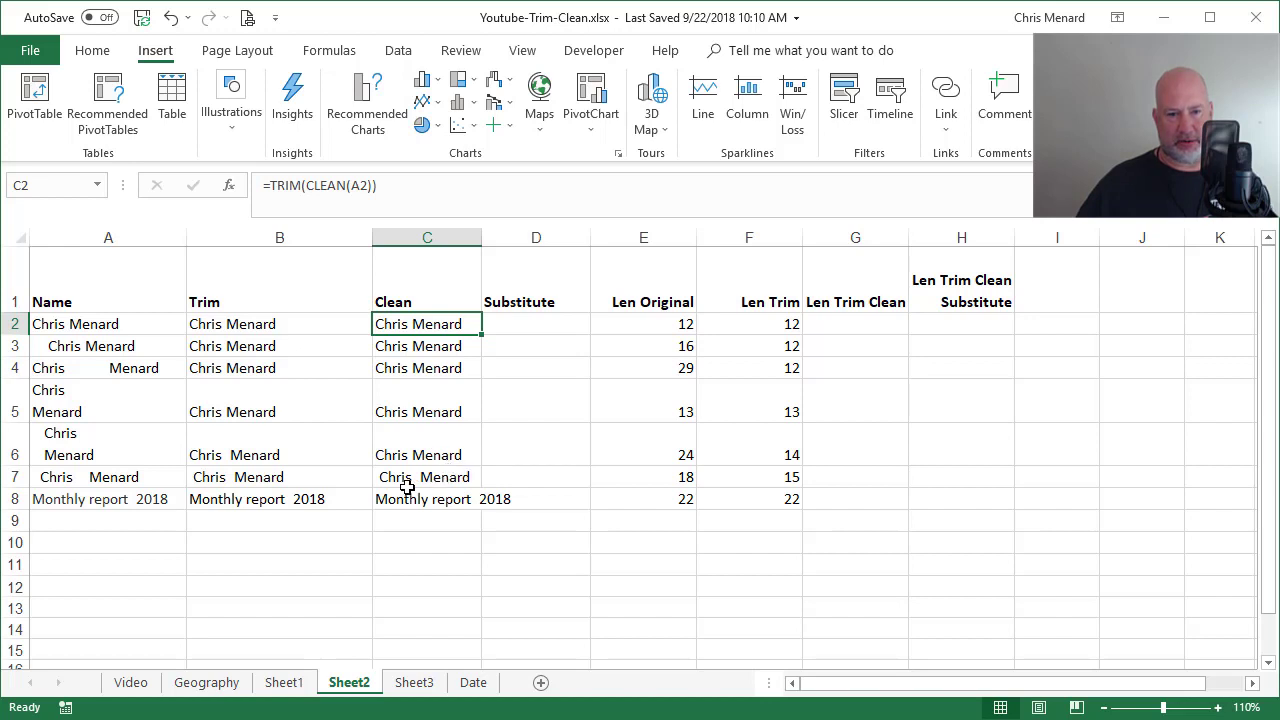
left_click_drag(481, 240, 561, 260)
- Enter =LEN(C2) in G2 under Len Trim Clean
left_click(934, 324)
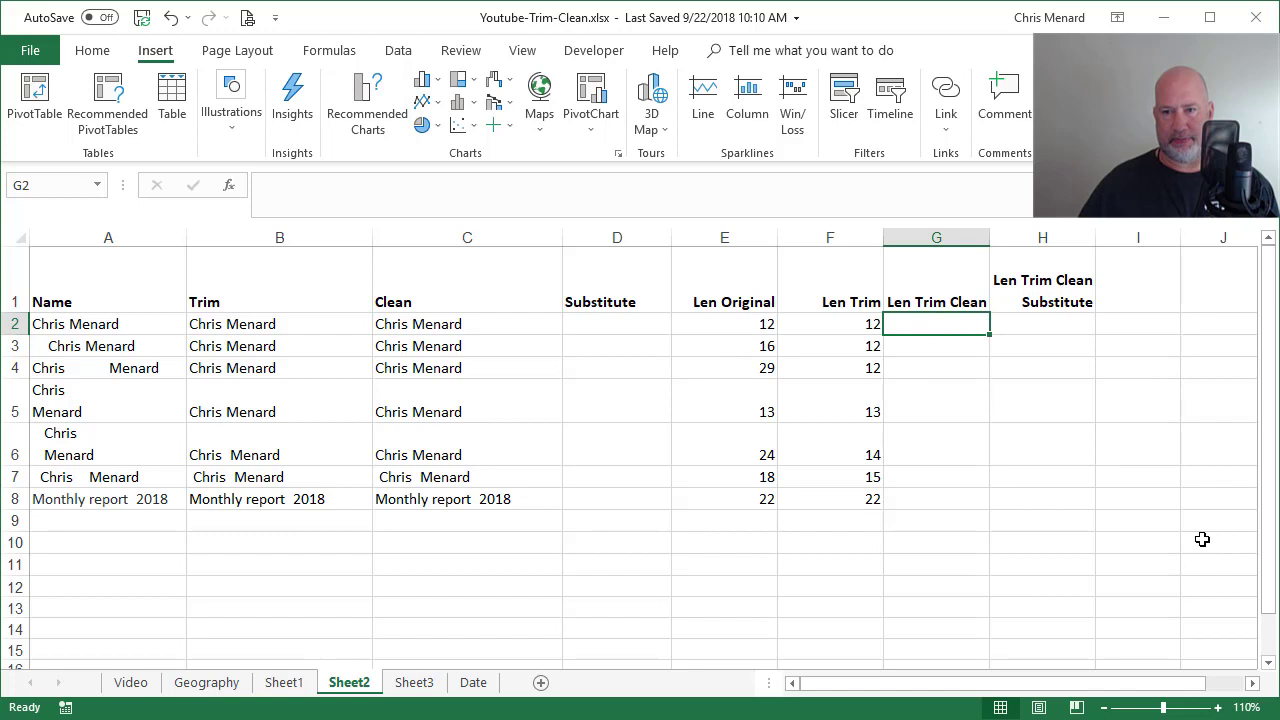
type("=ke")
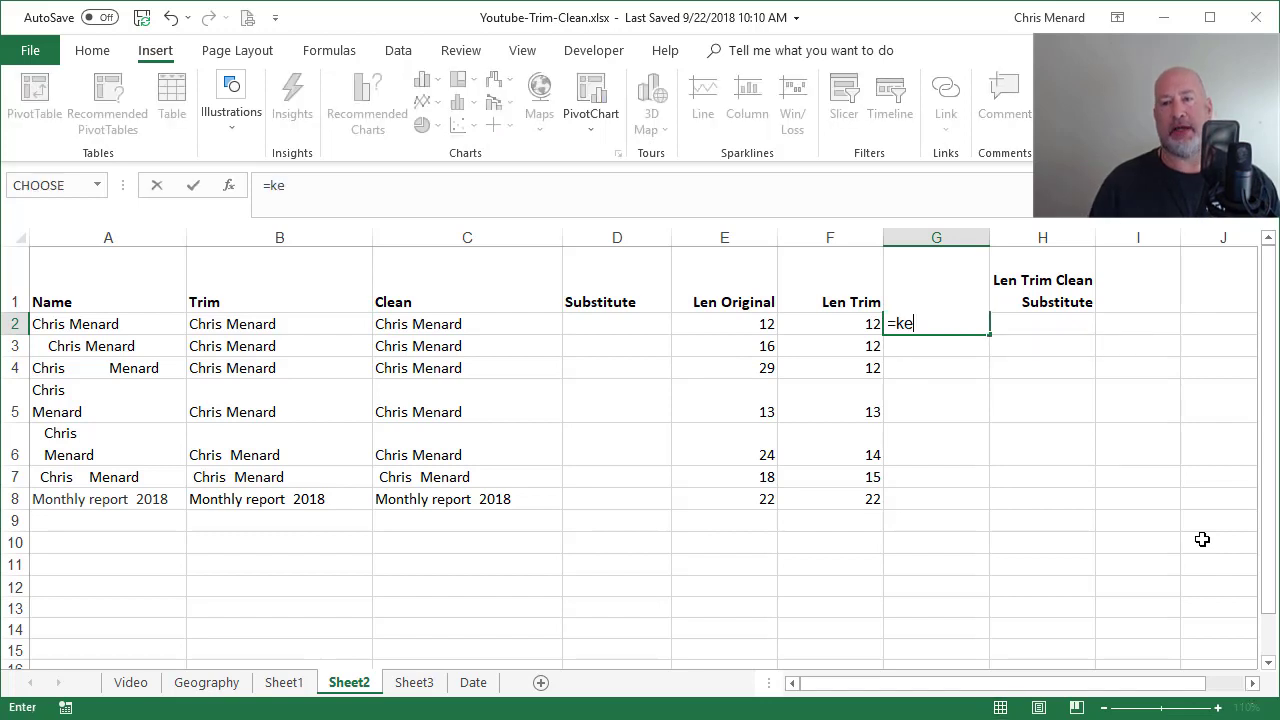
key("BackSpace")
key("BackSpace")
type("len")
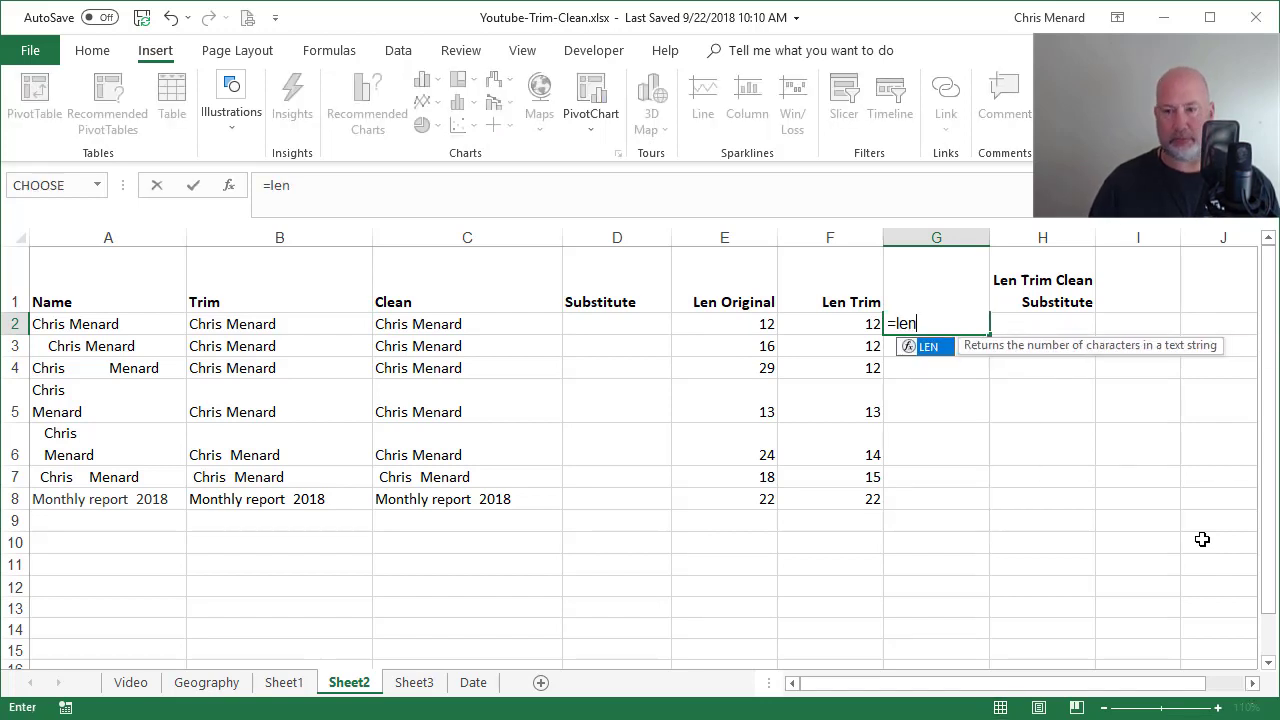
key("Tab")
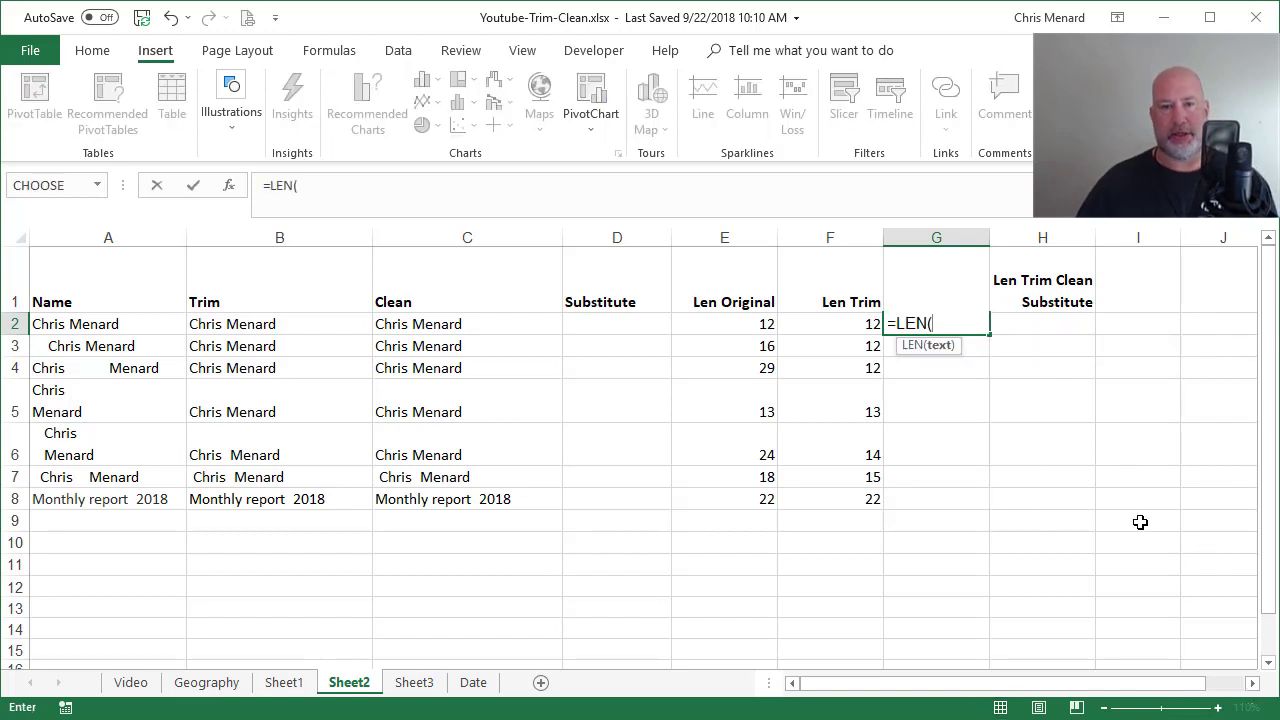
left_click(432, 324)
key("Return")
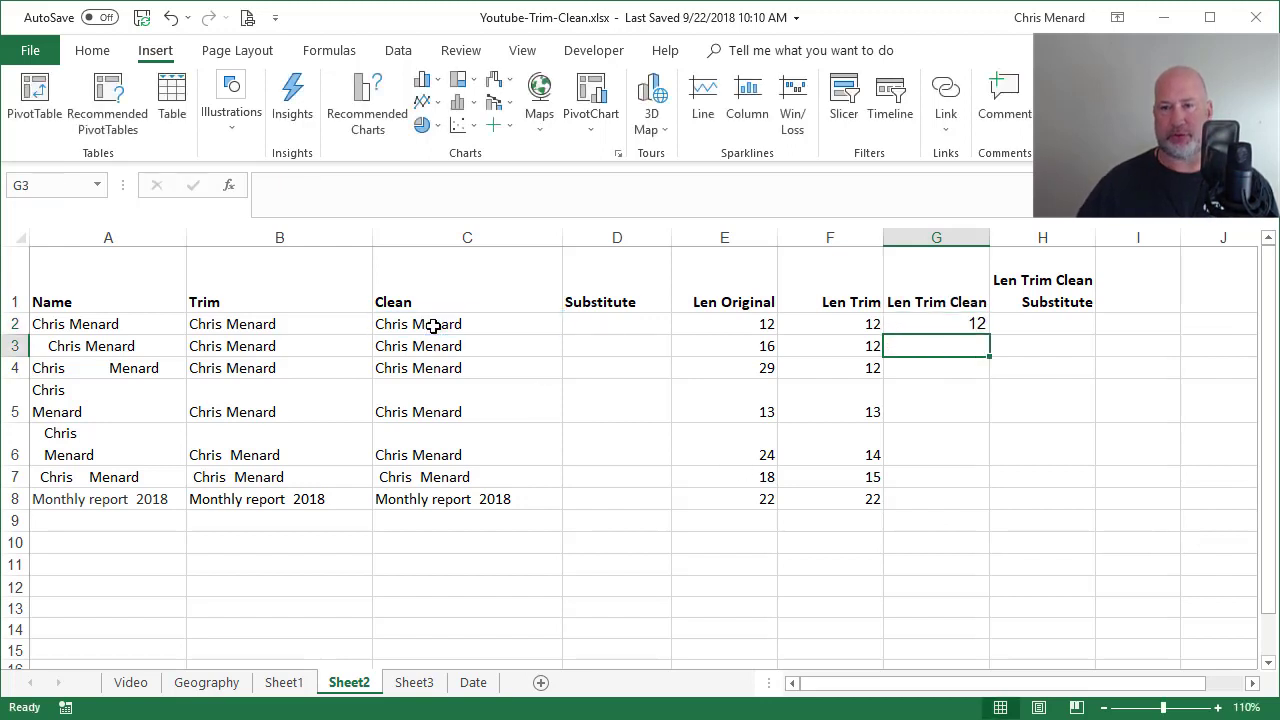
- Fill G2's formula down to G8, giving 12, 12, 12, 12, 12, 15 and 20
left_click(965, 323)
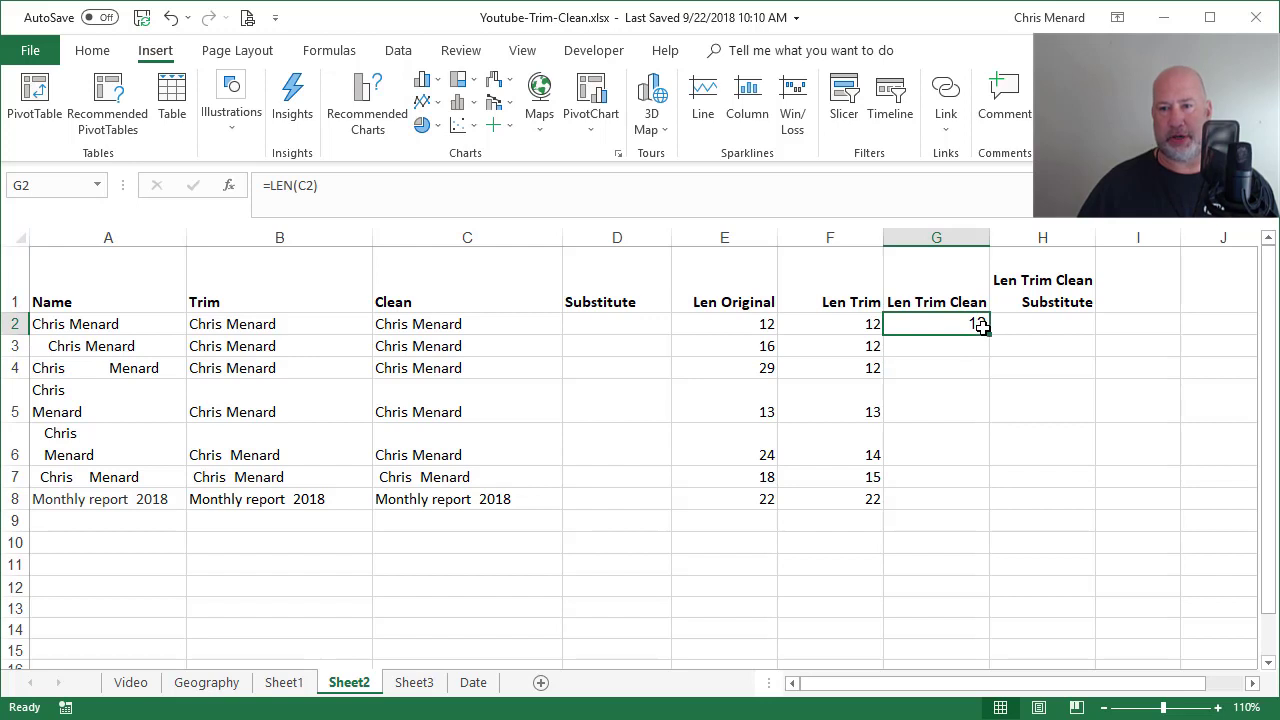
left_click_drag(989, 335, 988, 420)
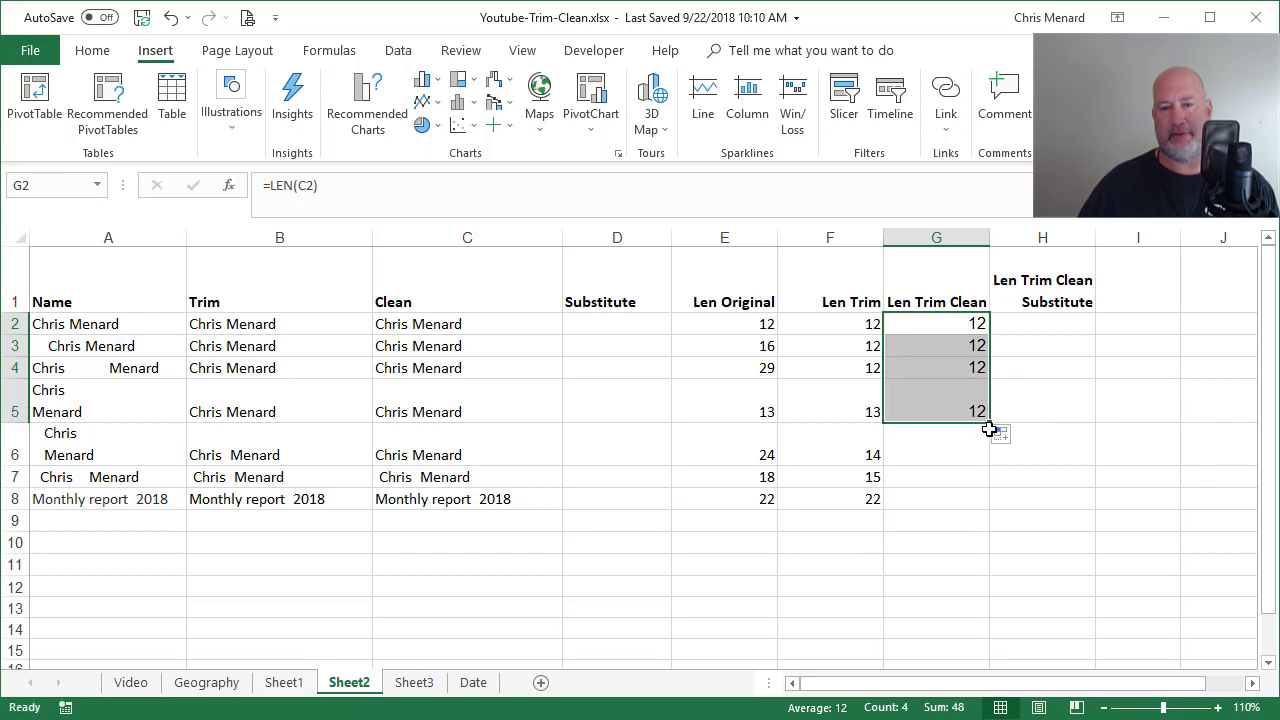
left_click_drag(988, 420, 995, 505)
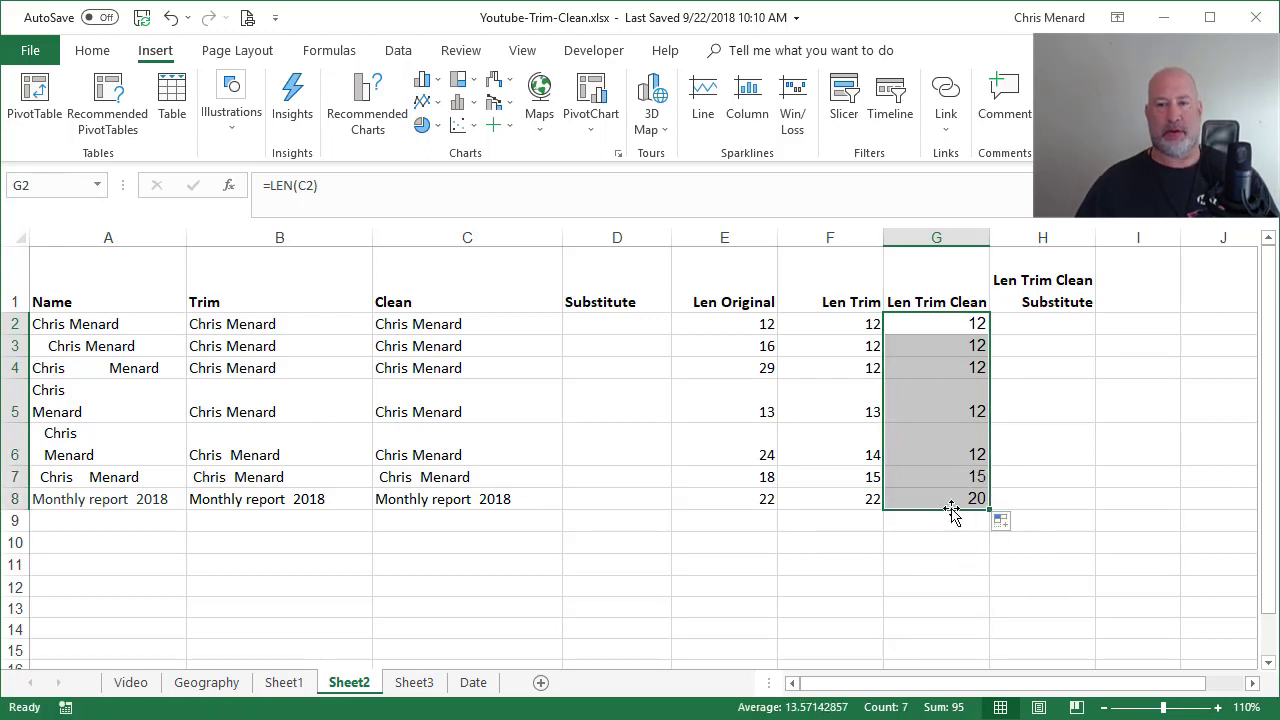
left_click(966, 446)
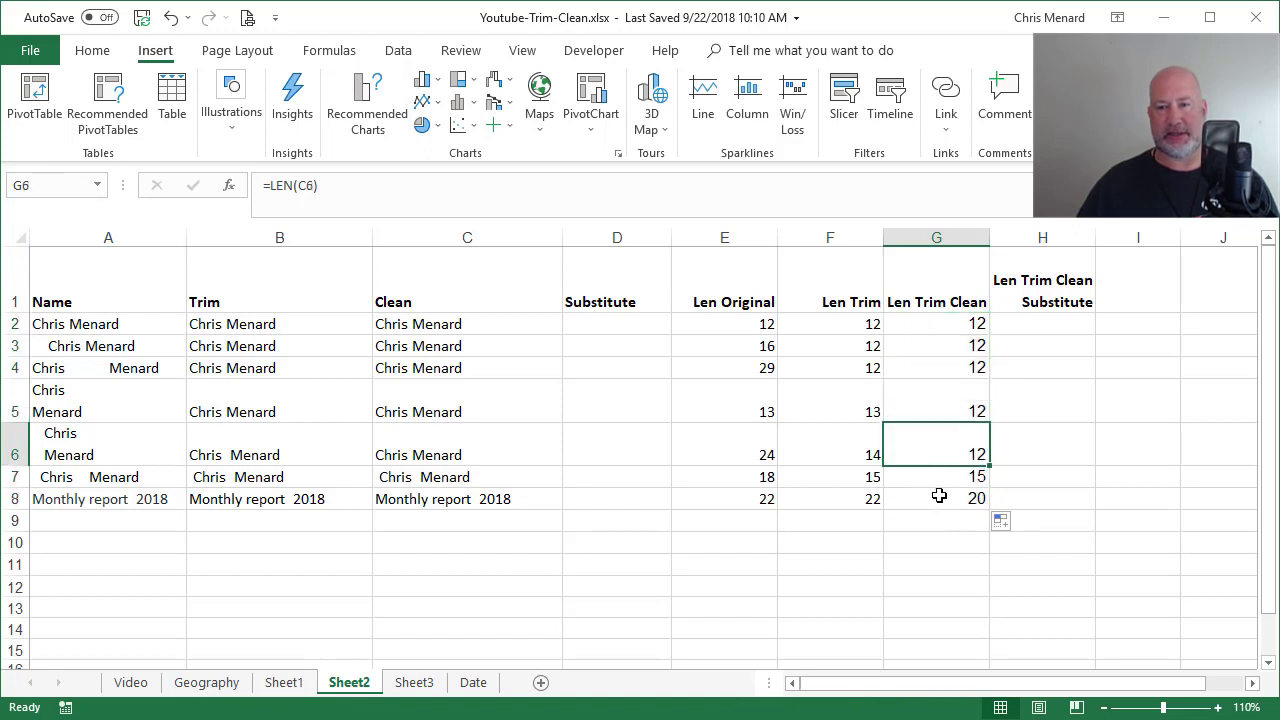
left_click(936, 477)
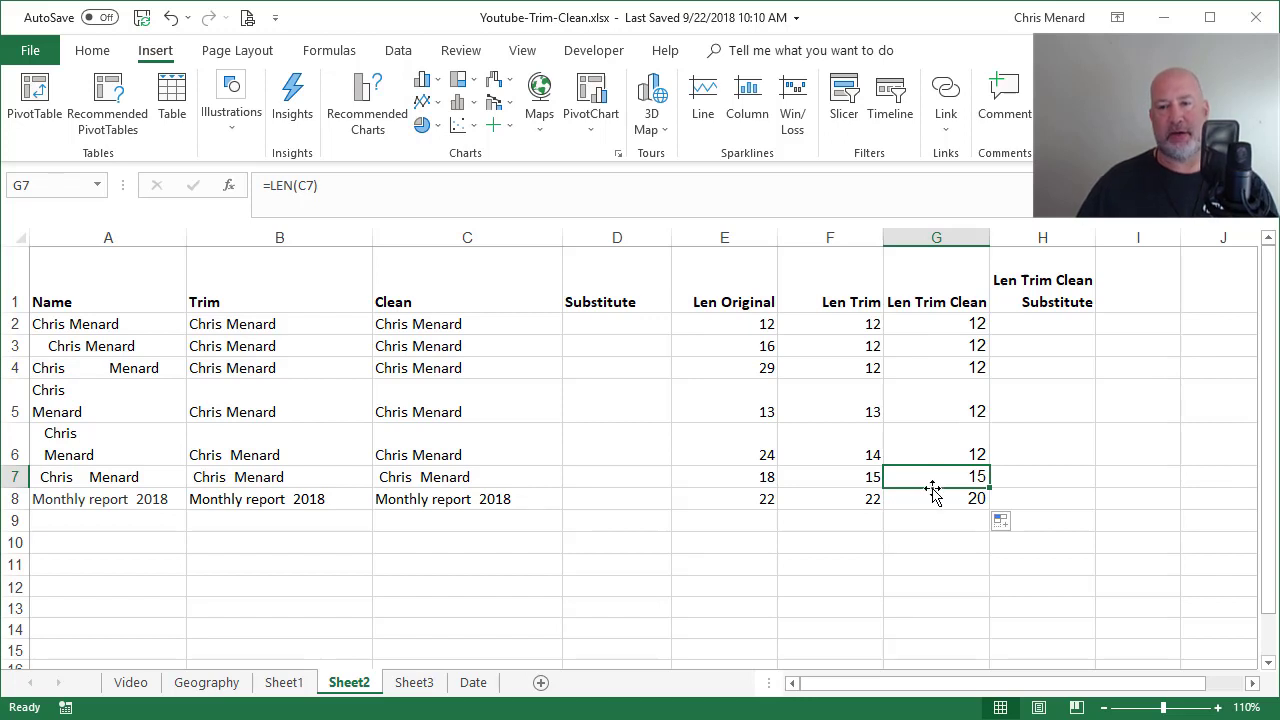
left_click(932, 497)
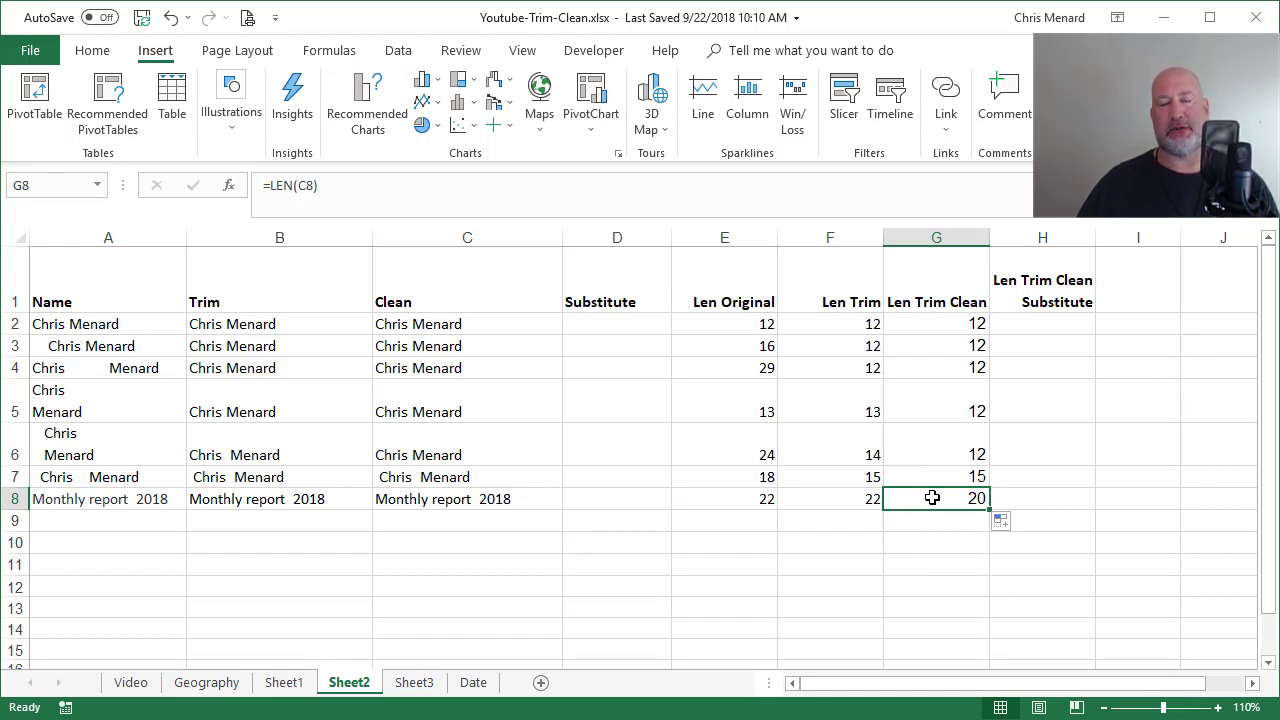
- Narrow column C and widen the Substitute column D
left_click(589, 322)
left_click_drag(561, 240, 528, 243)
left_click_drag(637, 240, 664, 247)
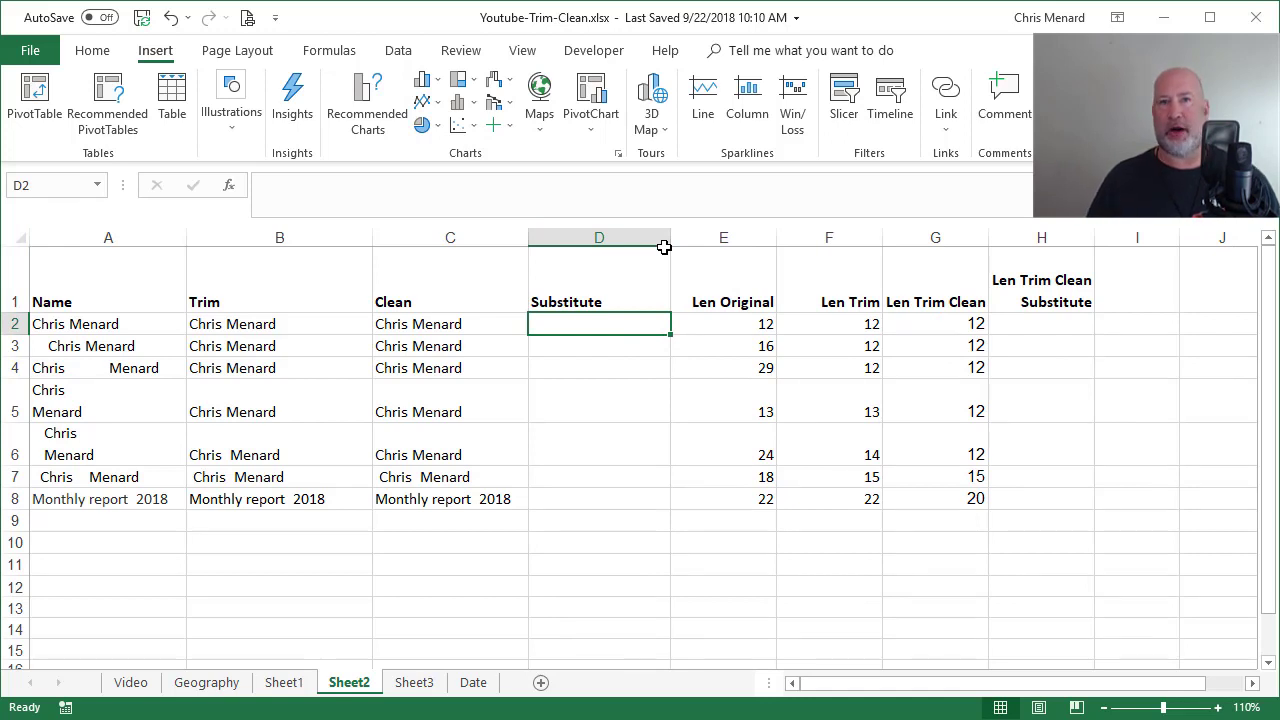
- Enter =TRIM(CLEAN(SUBSTITUTE(A2,CHAR(160)," "))) in D2
type("=")
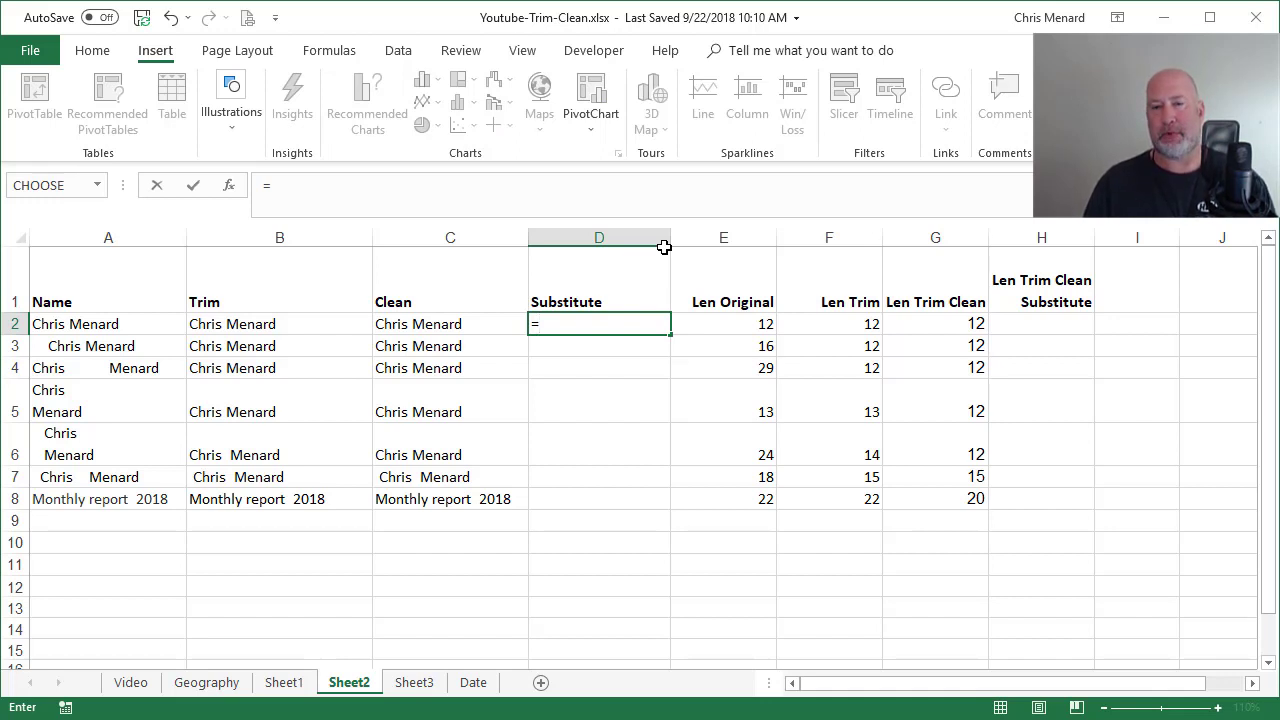
type("trim")
key("Tab")
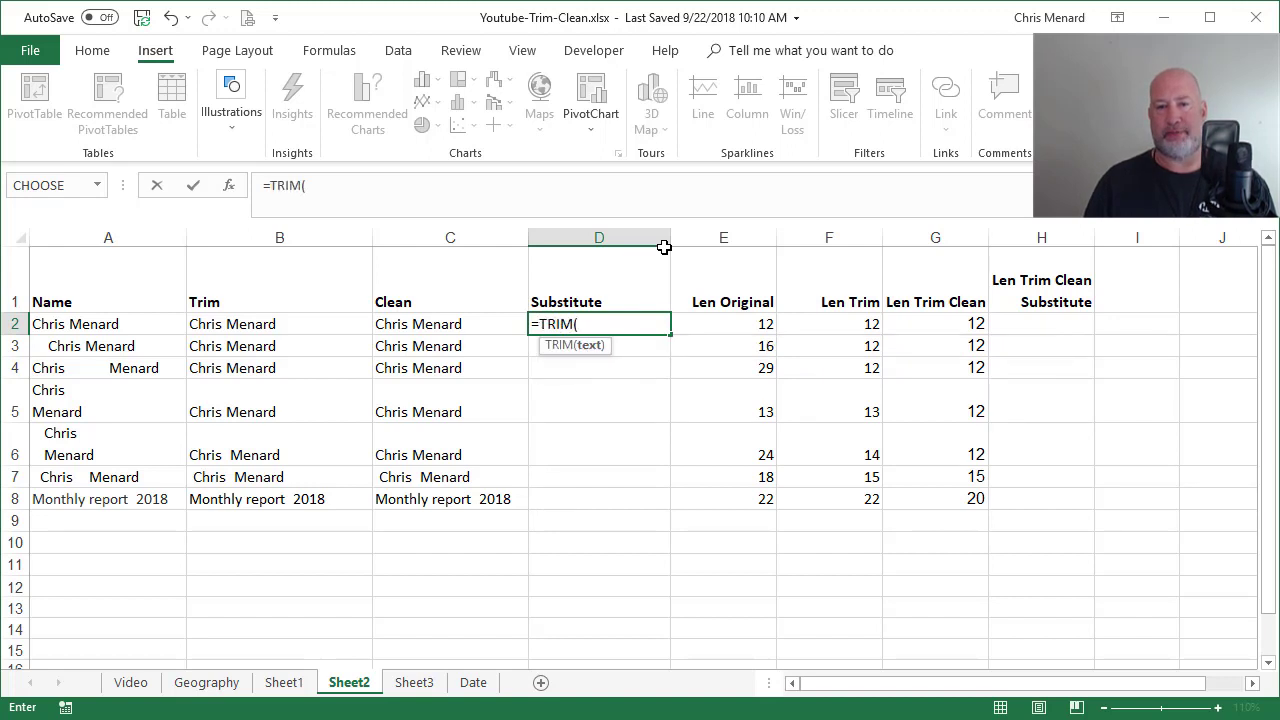
type("clean")
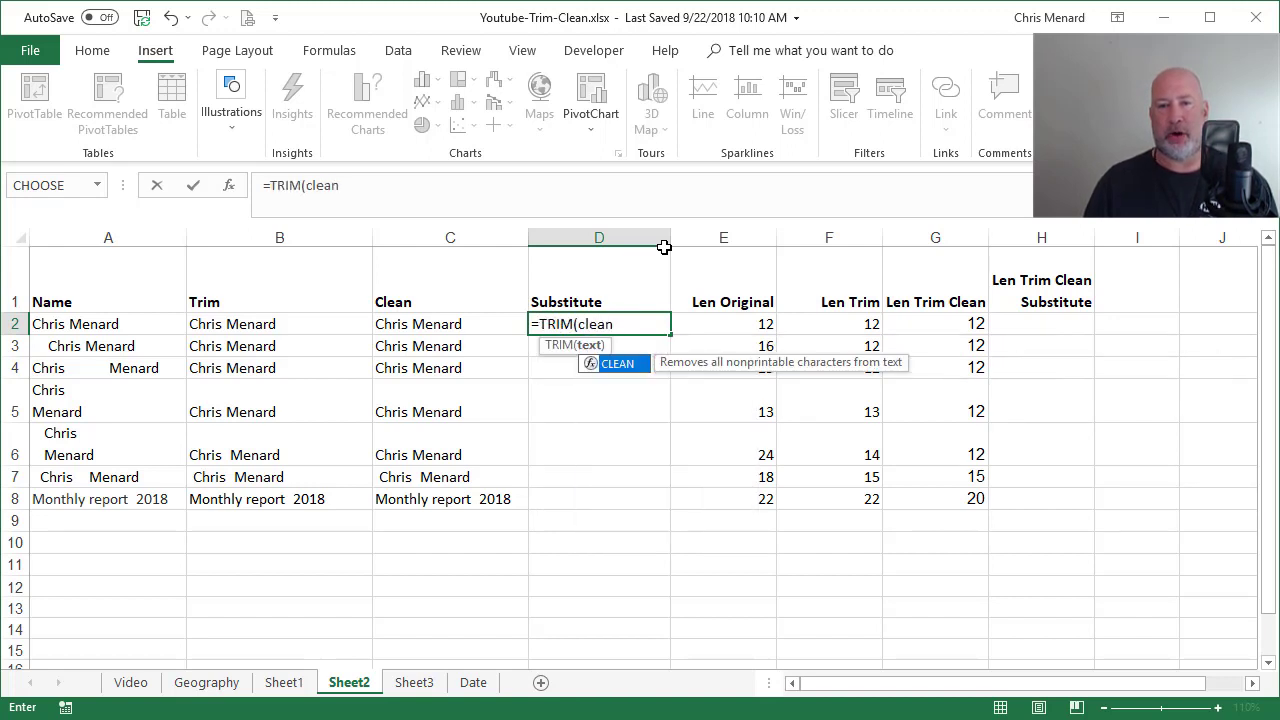
key("Tab")
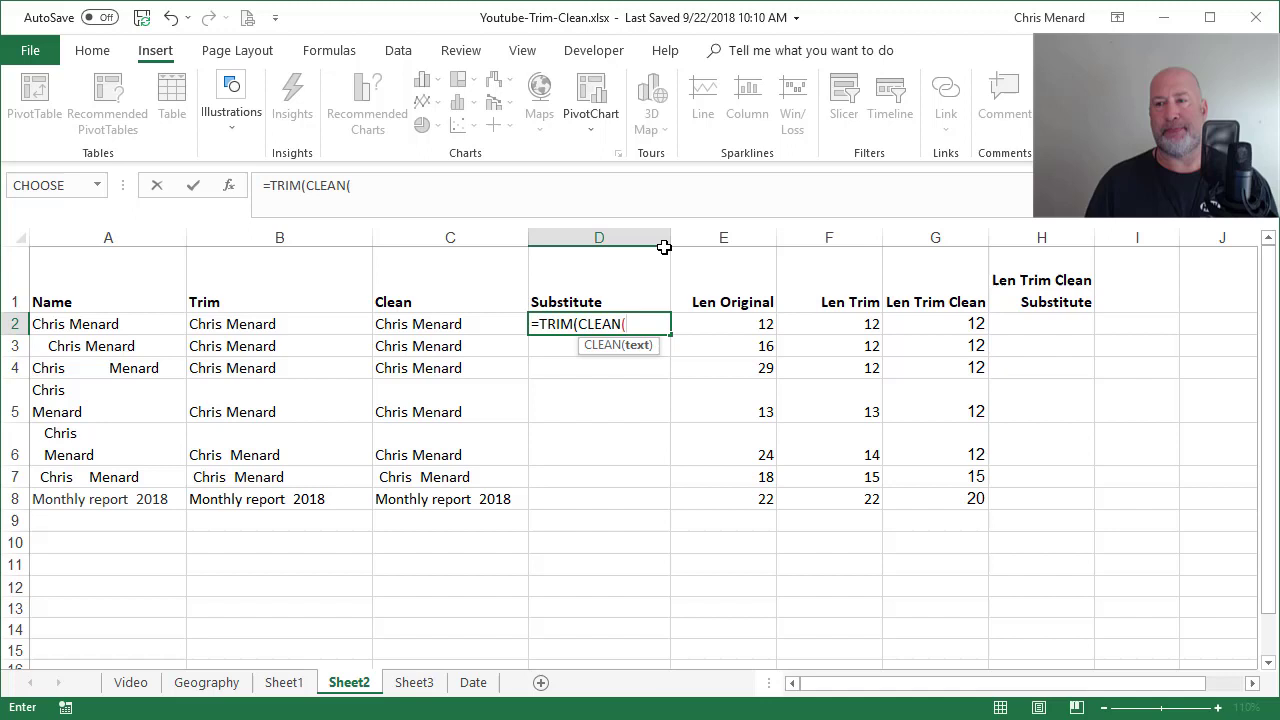
type("sub")
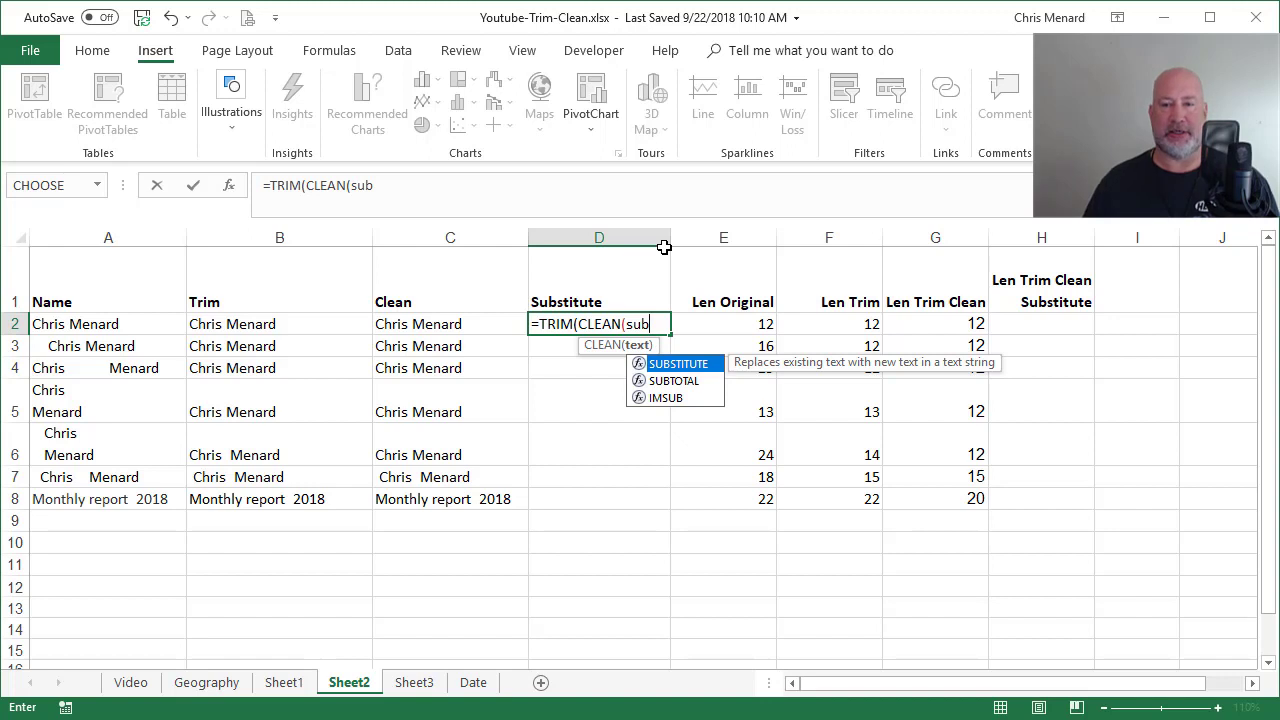
key("Tab")
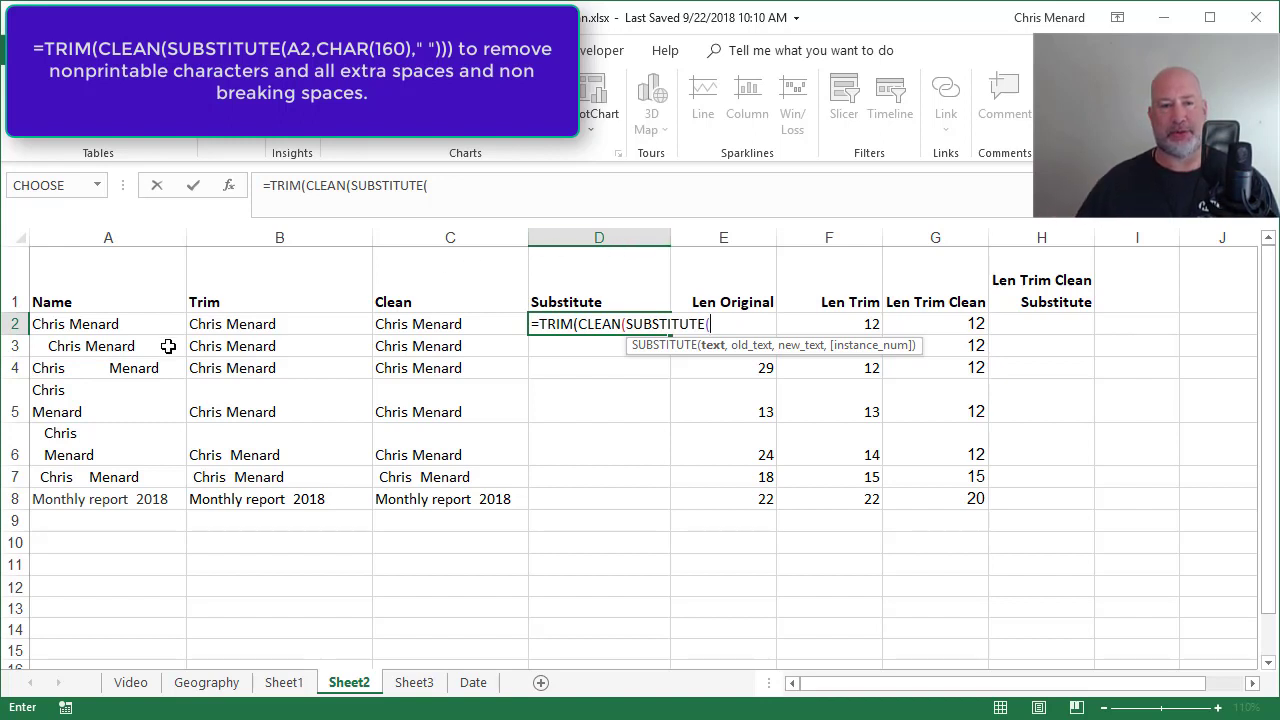
left_click(118, 324)
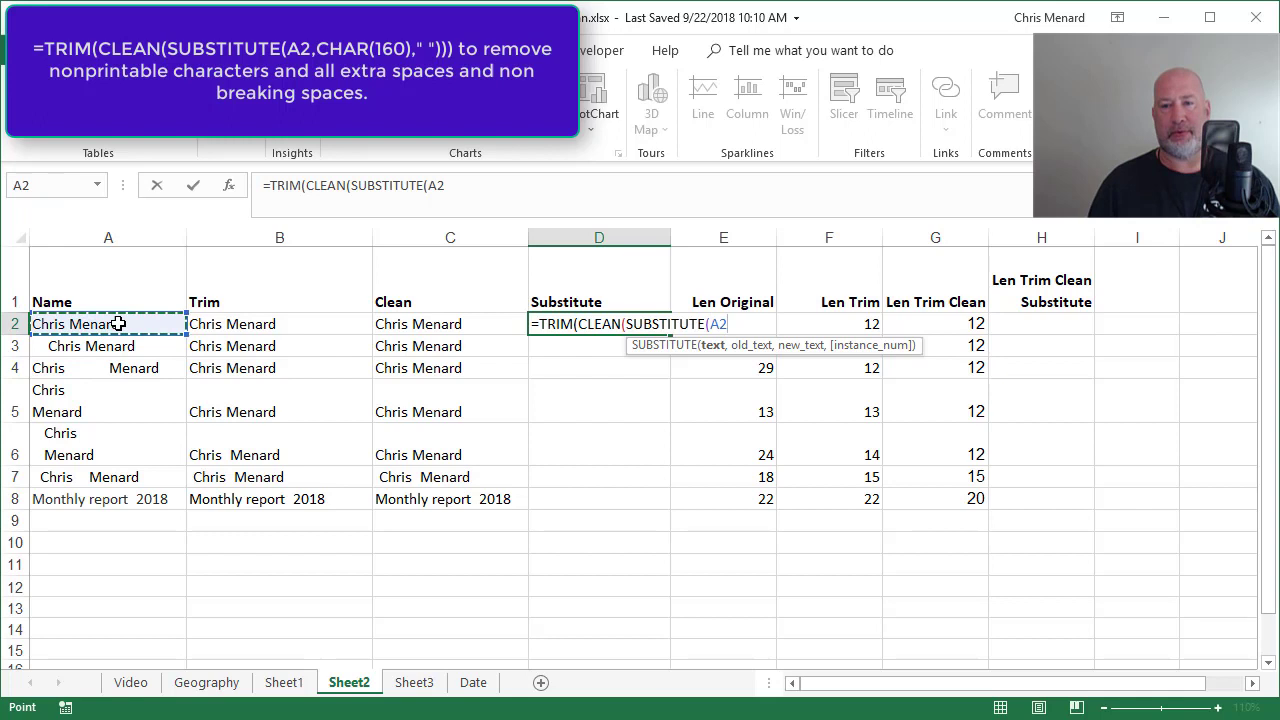
type(",")
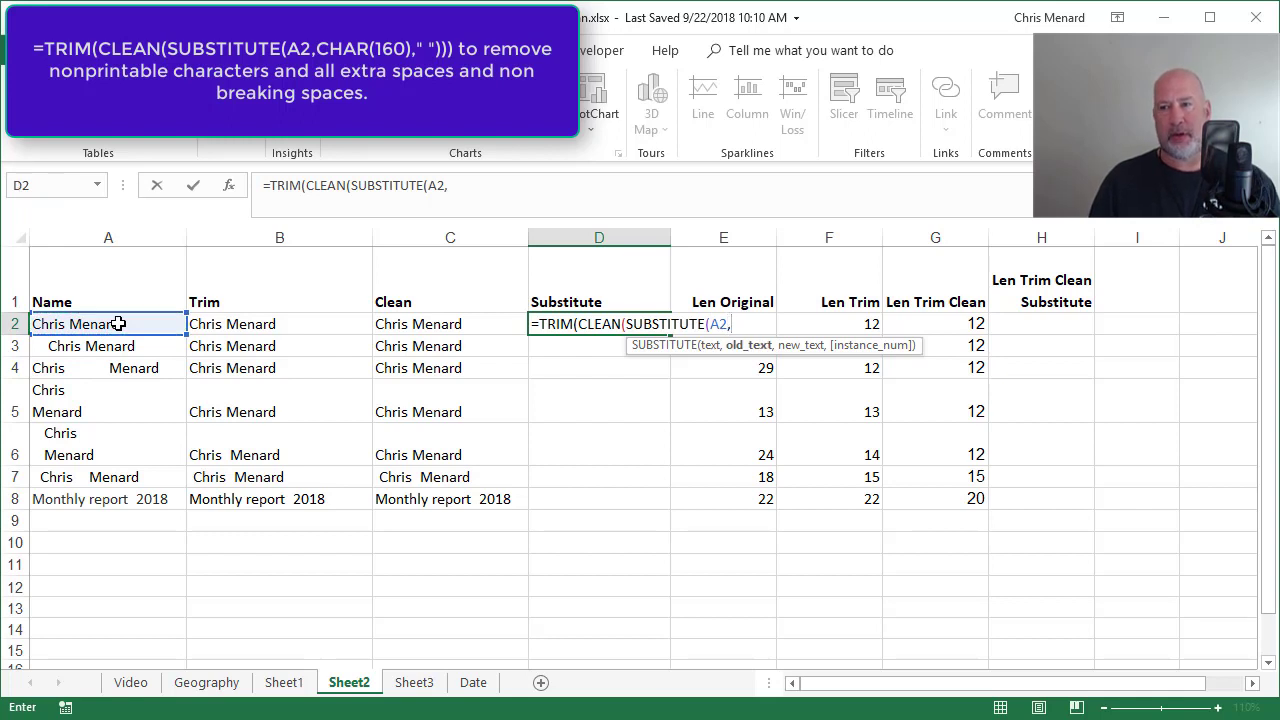
type("ch")
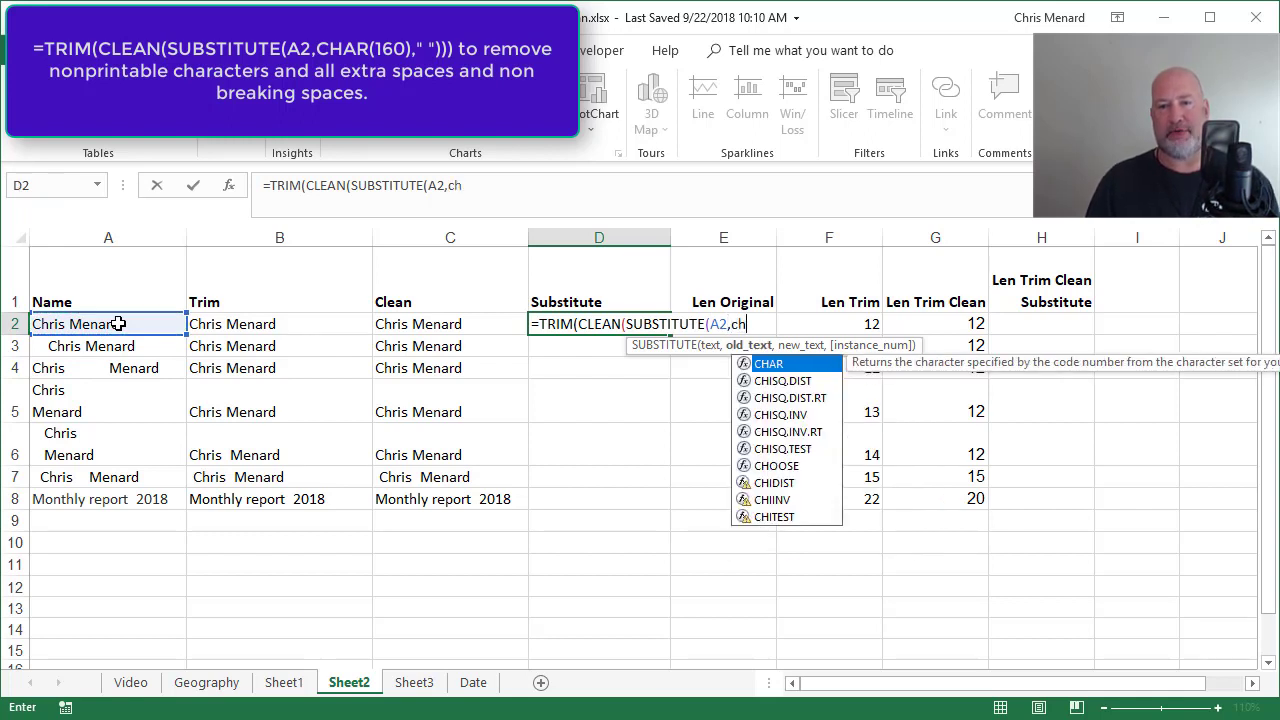
type("ar(")
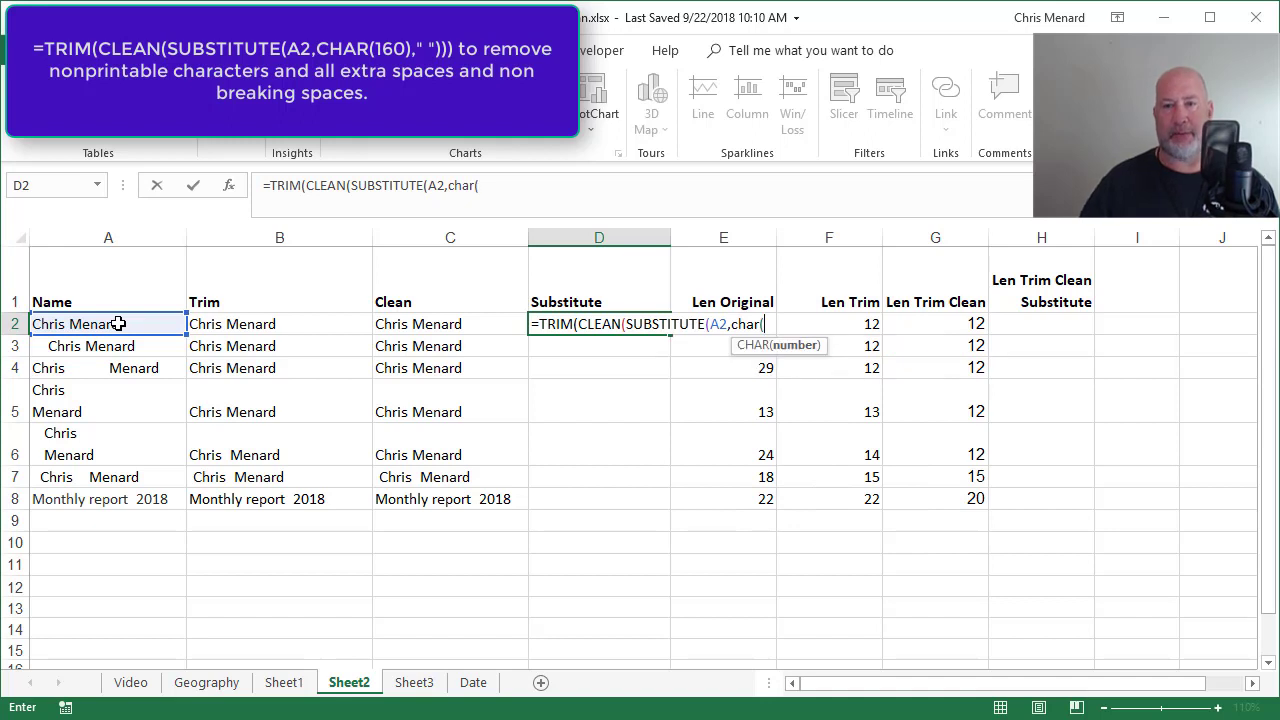
type("160)")
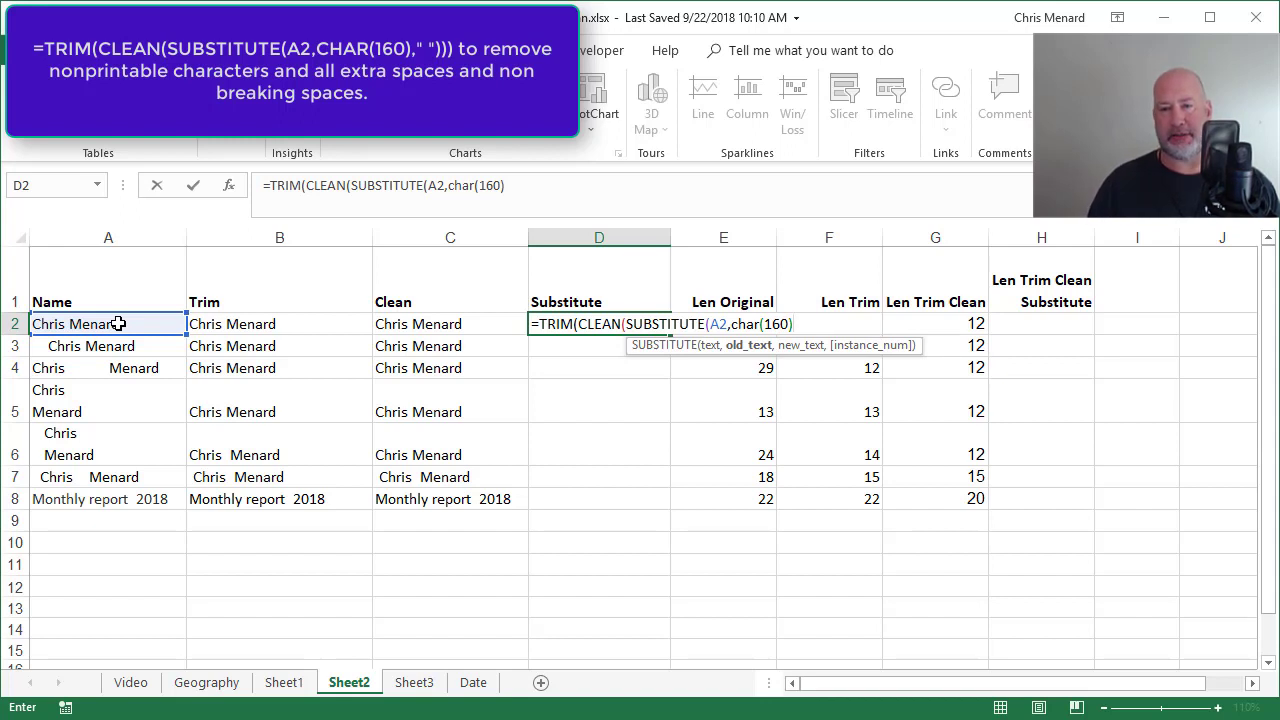
type(",")
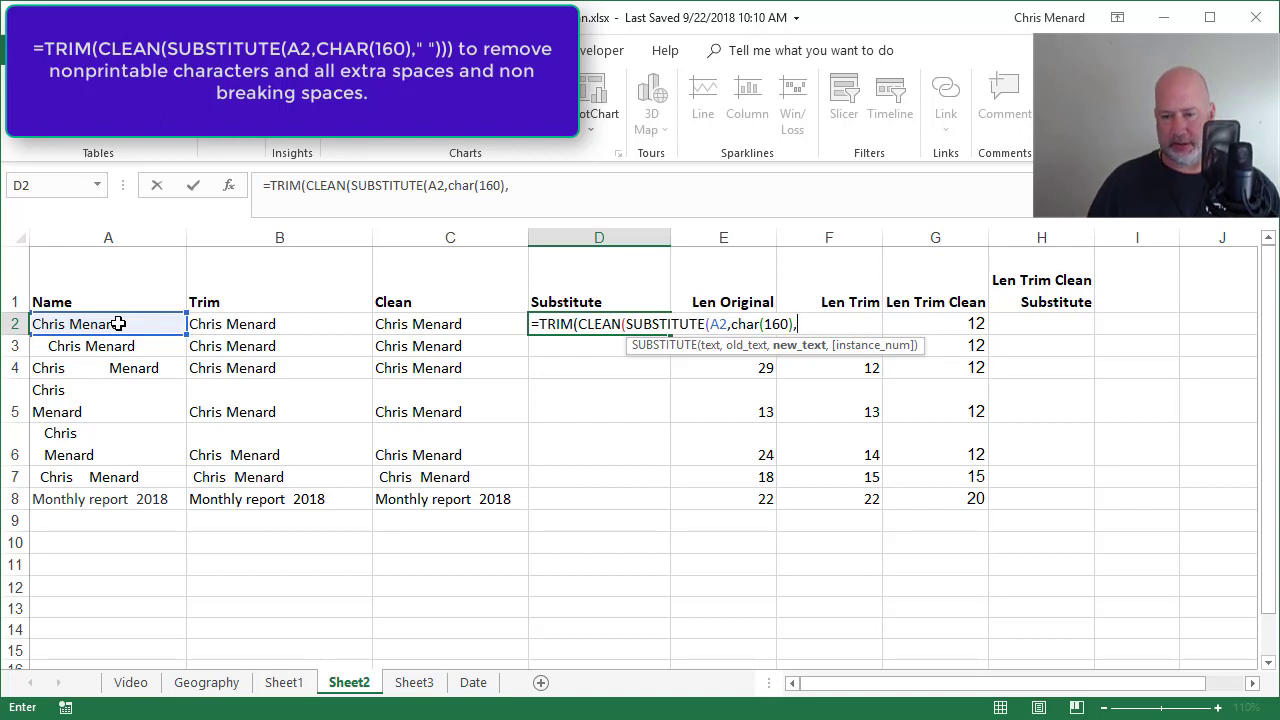
type("\" \"")
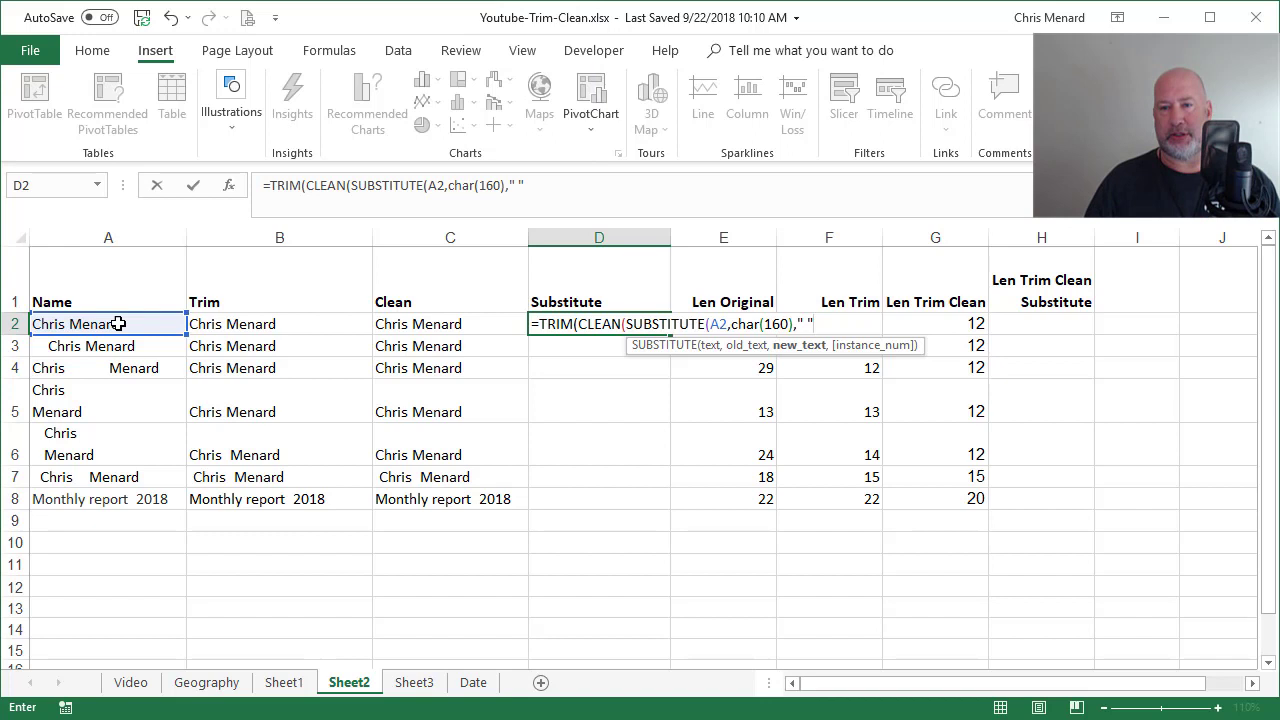
type(")")
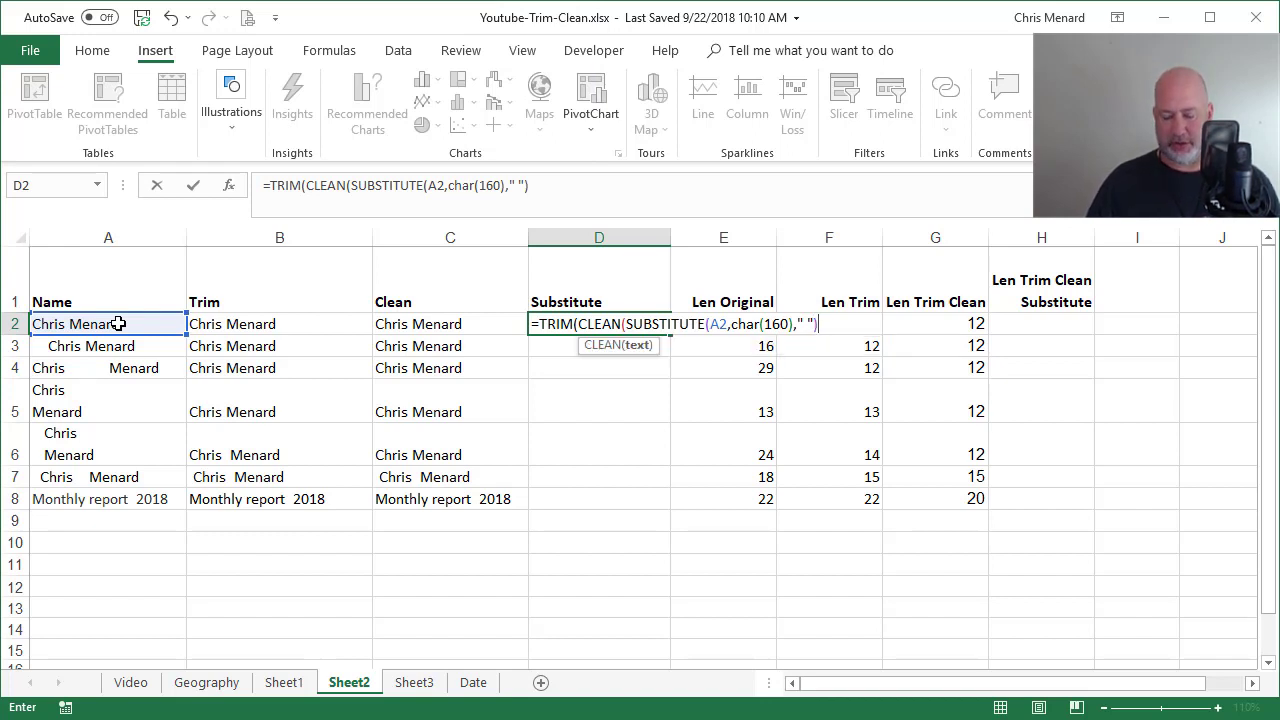
type(")")
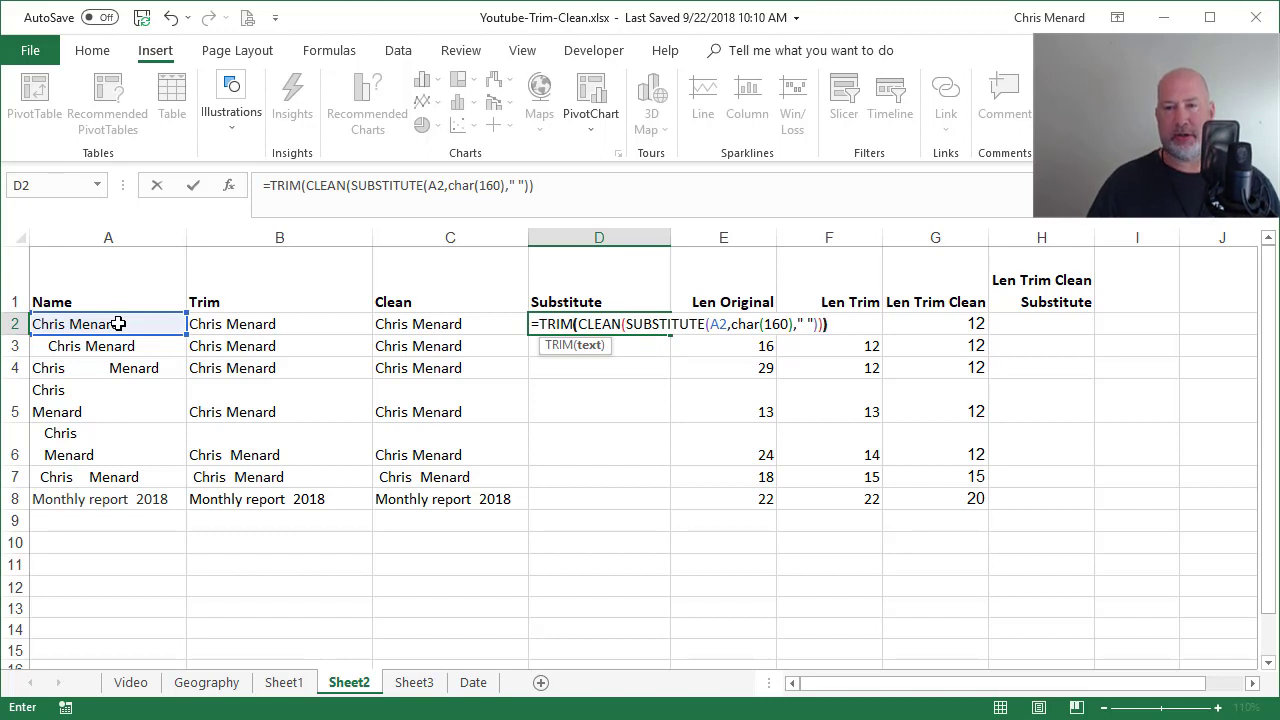
type(")")
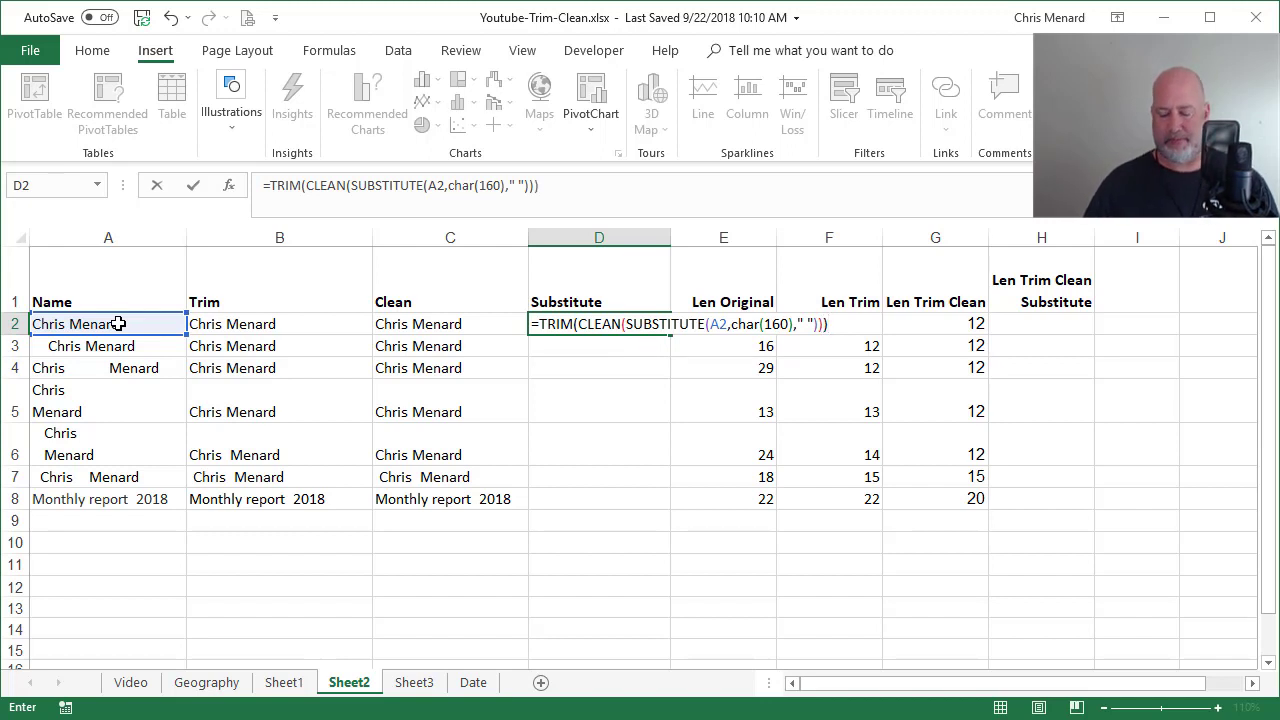
key("Return")
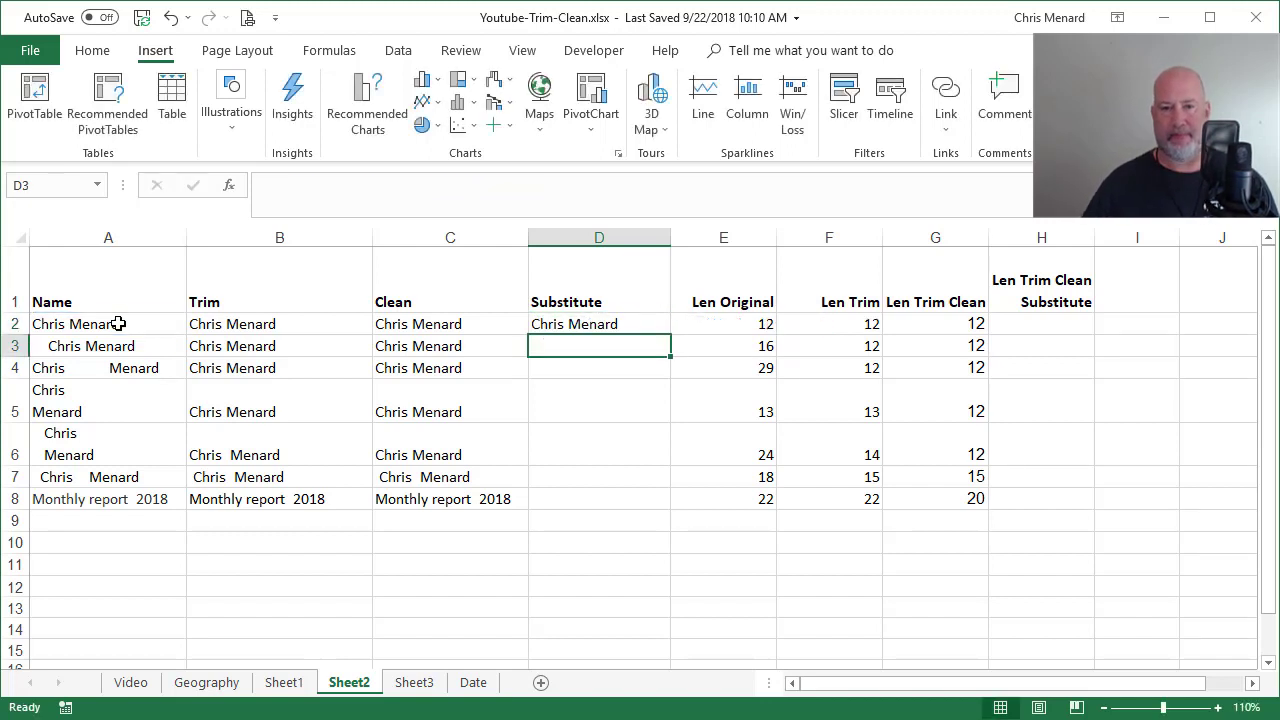
- Fill the D2 cleaning formula down to D8
left_click(641, 311)
left_click(651, 328)
left_click_drag(670, 334, 670, 510)
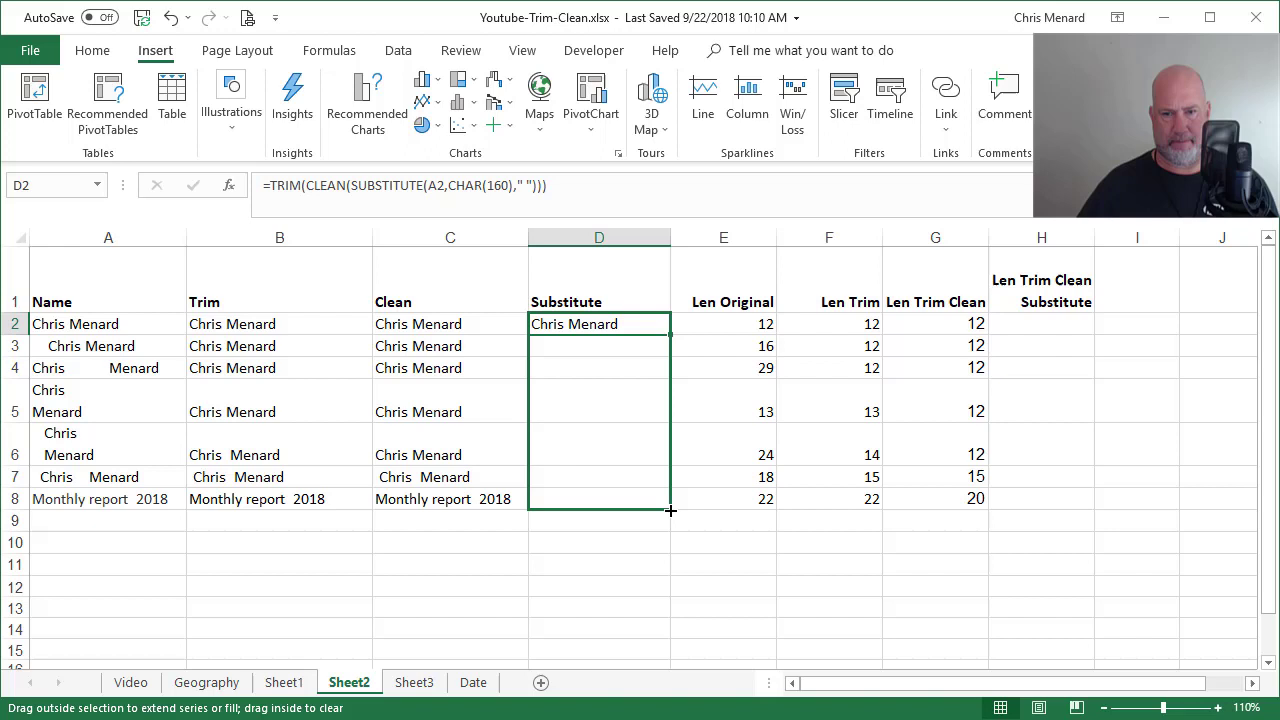
left_click_drag(670, 510, 670, 511)
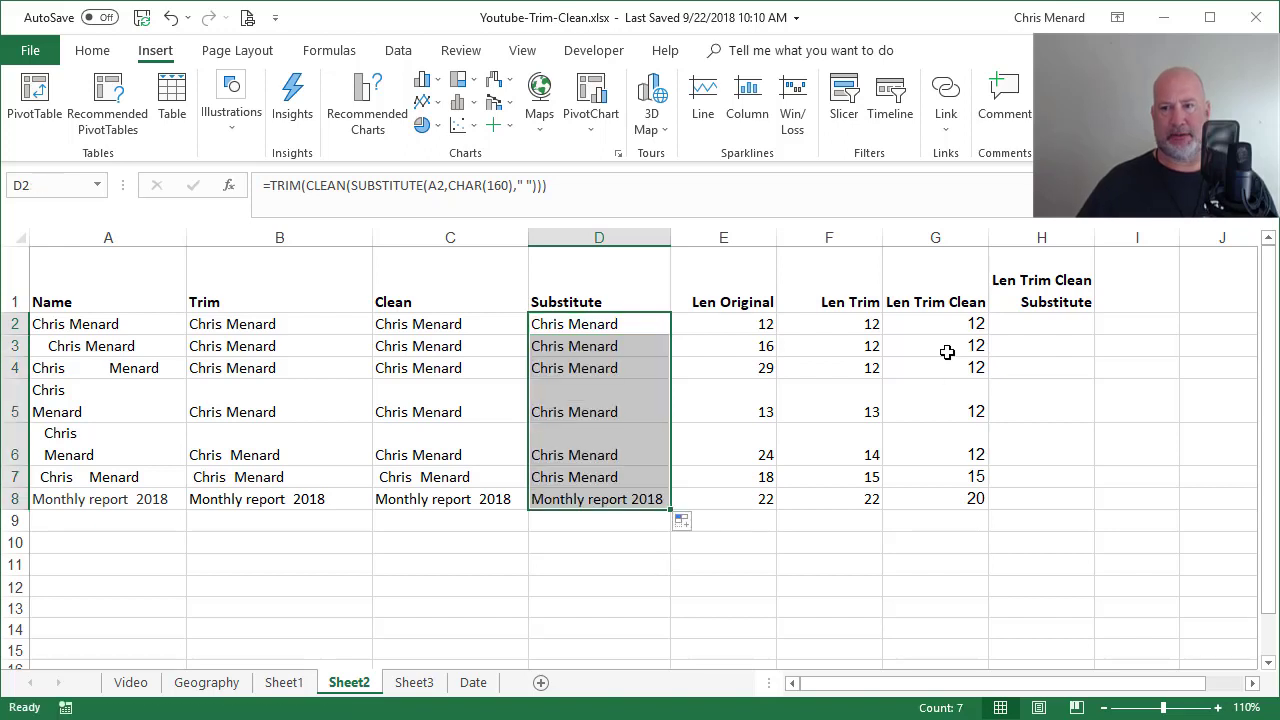
left_click(1011, 328)
- Enter =LEN(D2) in H2 and fill it to H8, giving 12 per name and 19 for the report row
type("=")
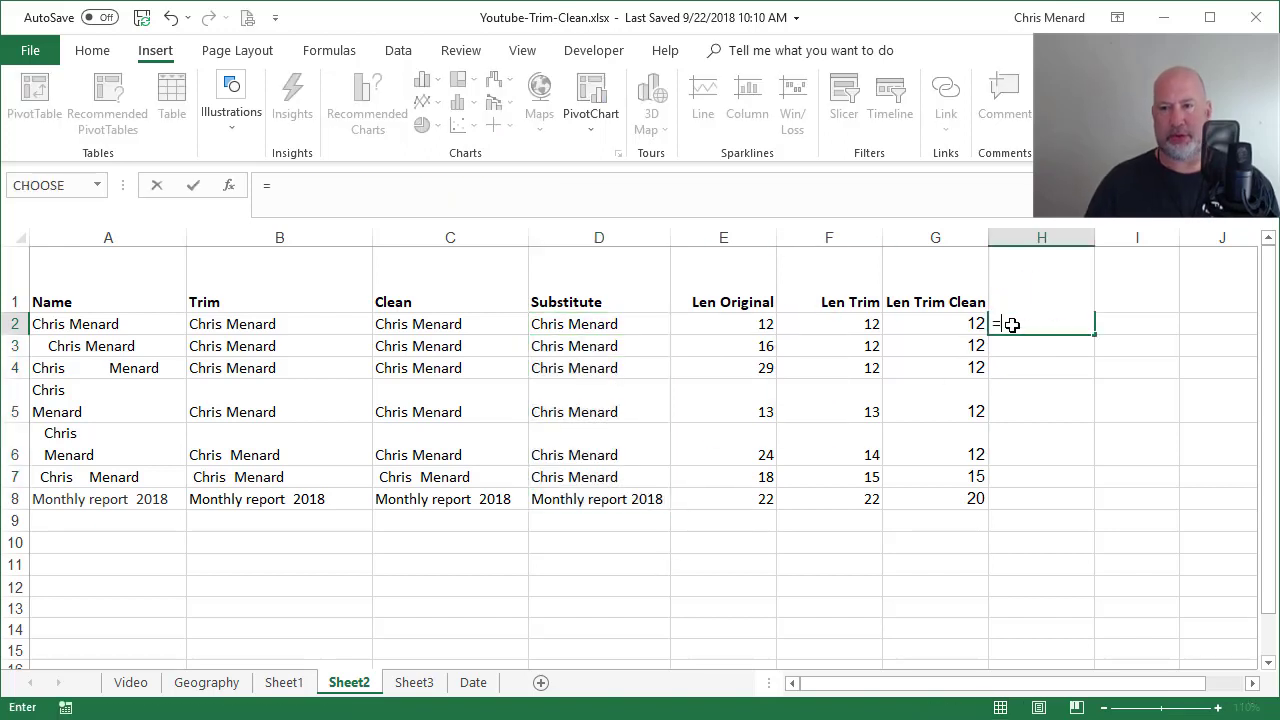
type("len")
key("Tab")
key("Left")
key("Left")
key("Left")
key("Left")
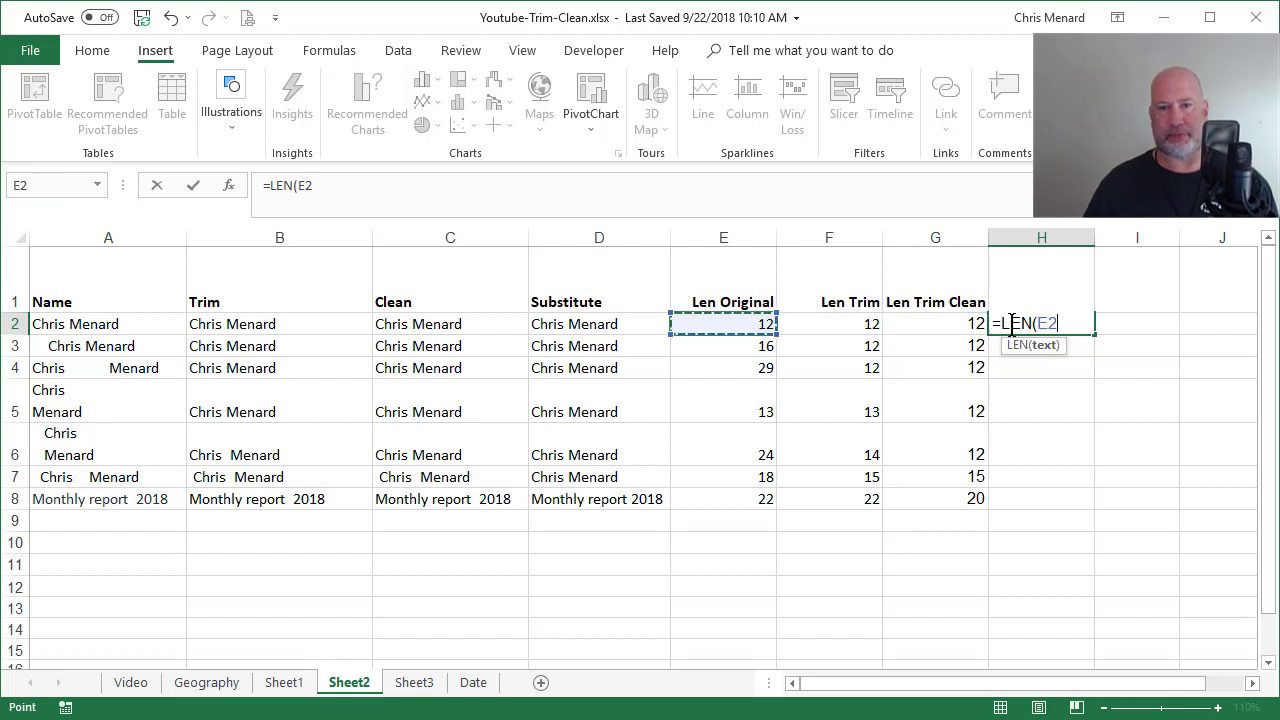
key("Return")
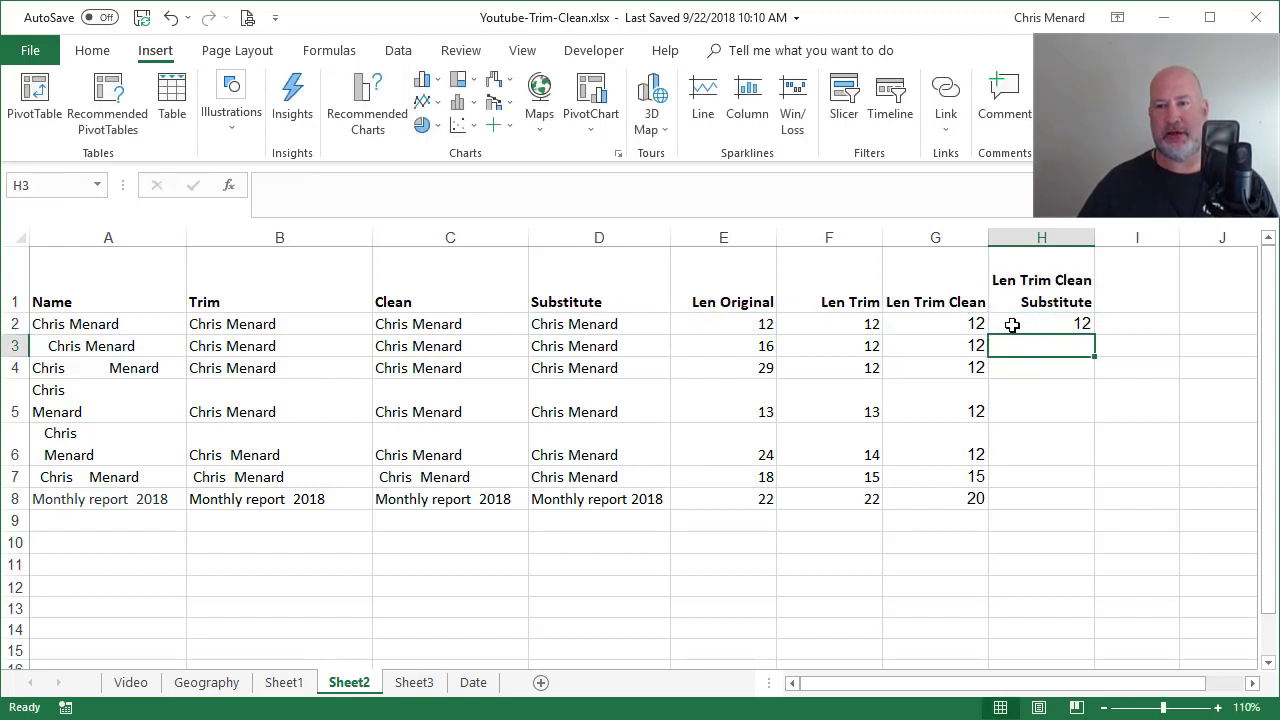
left_click(1012, 324)
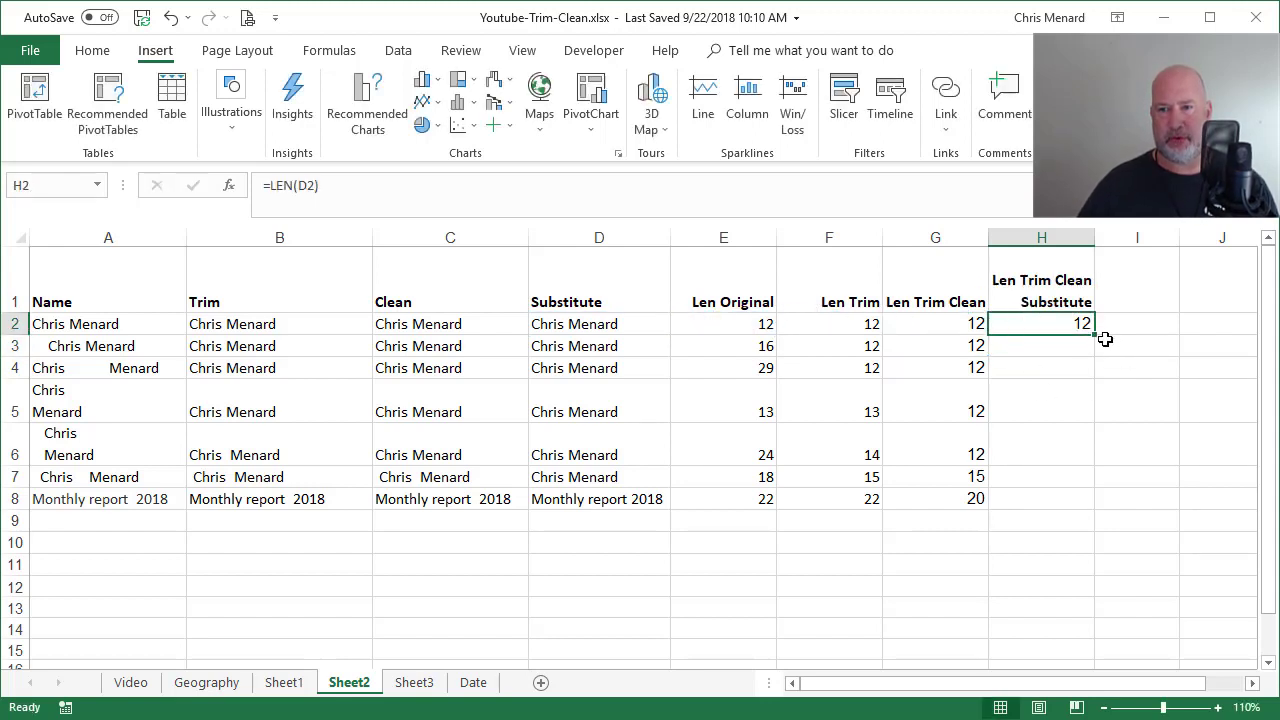
left_click_drag(1098, 338, 1100, 466)
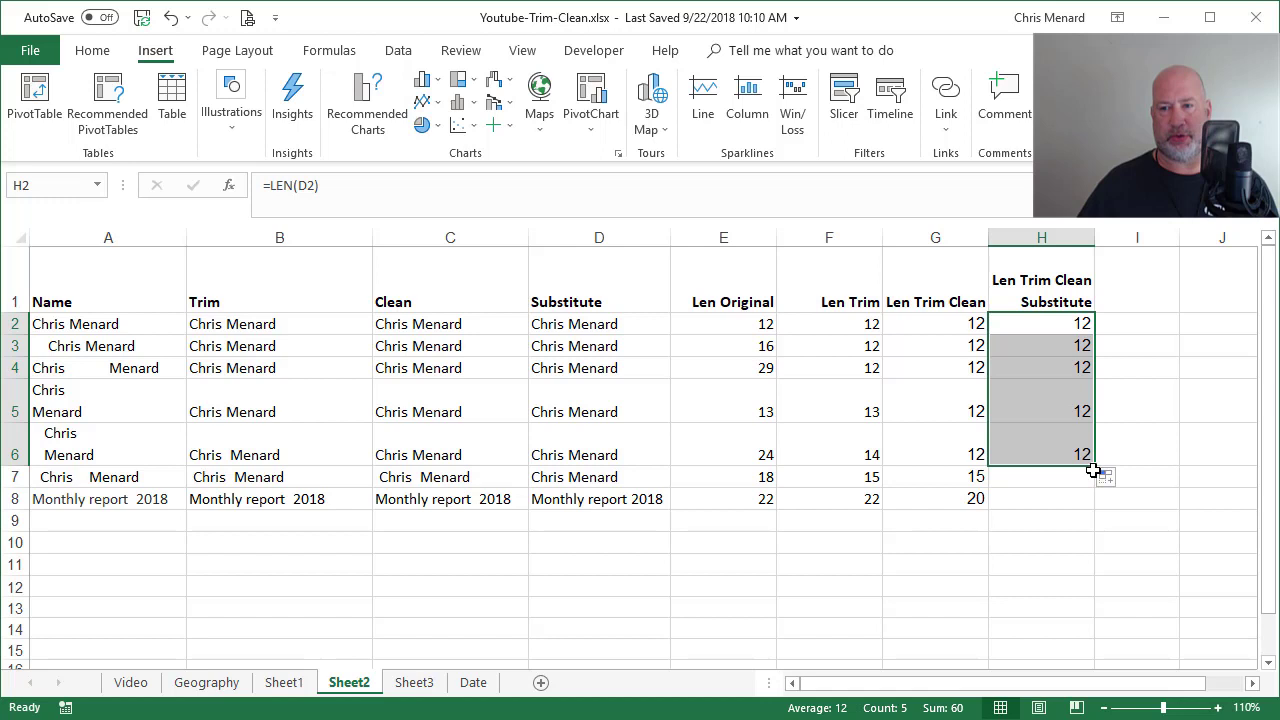
left_click_drag(1094, 467, 1100, 497)
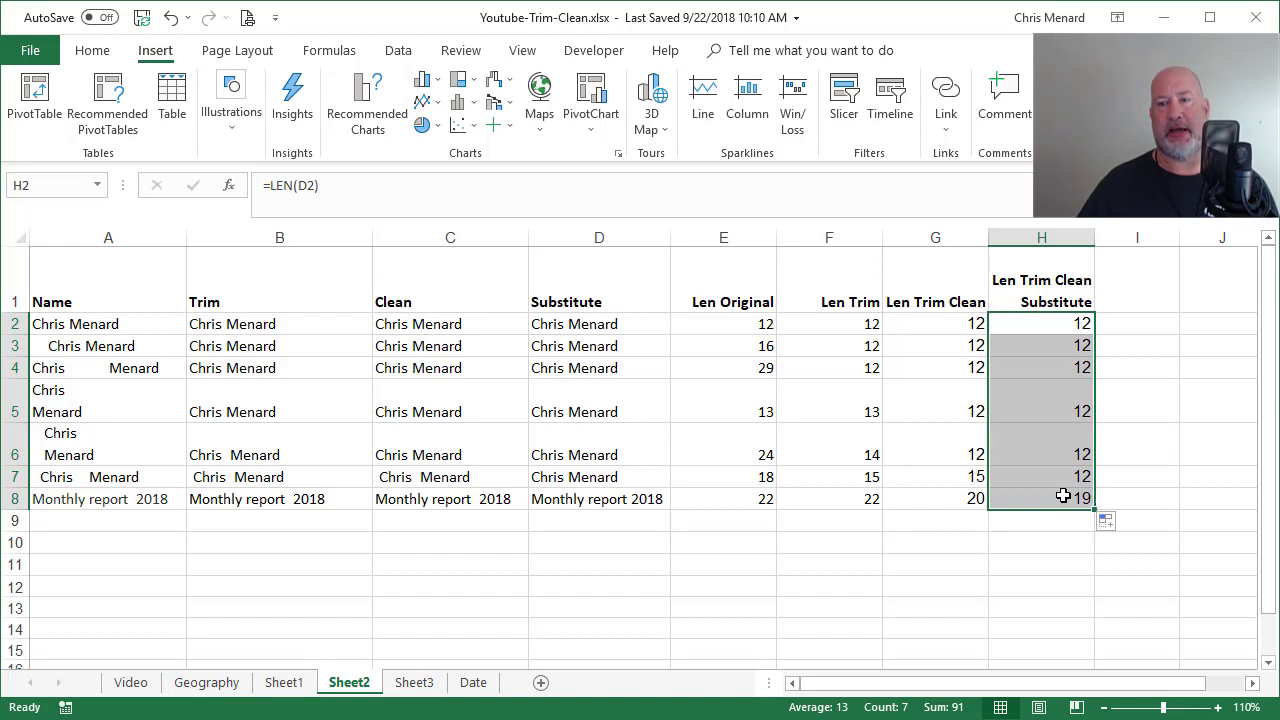
left_click(1064, 495)
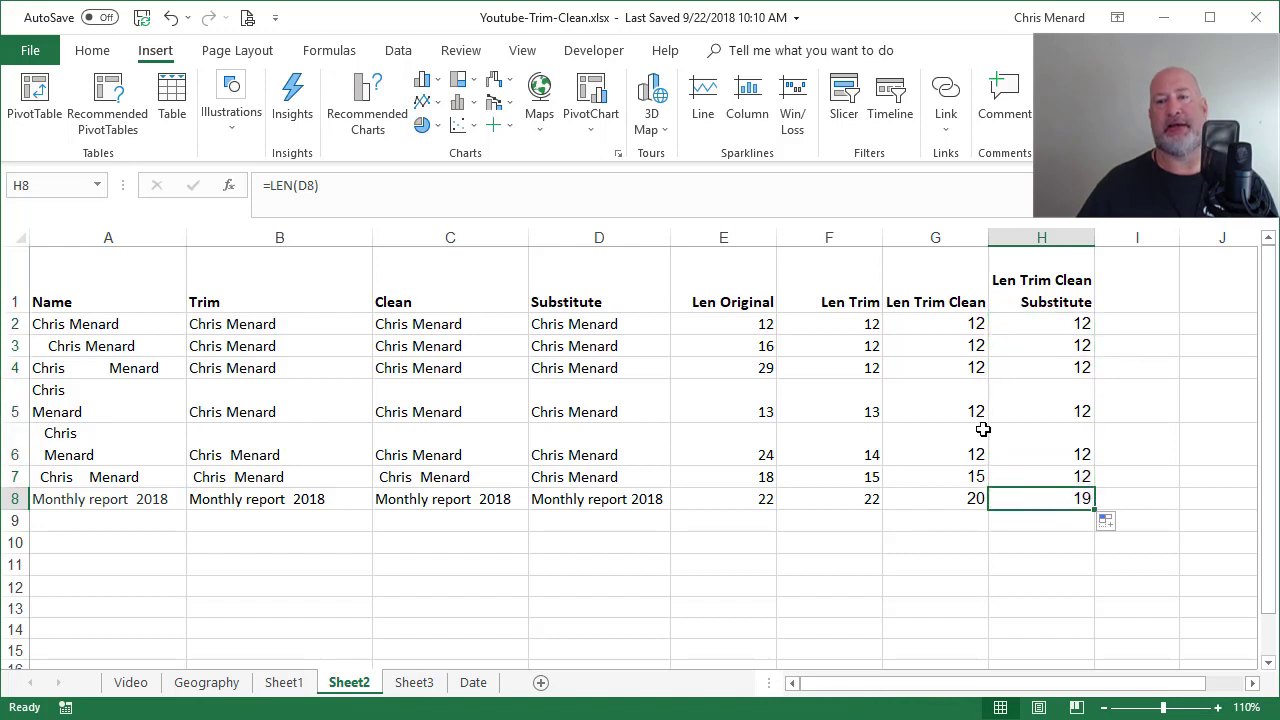
left_click(612, 323)
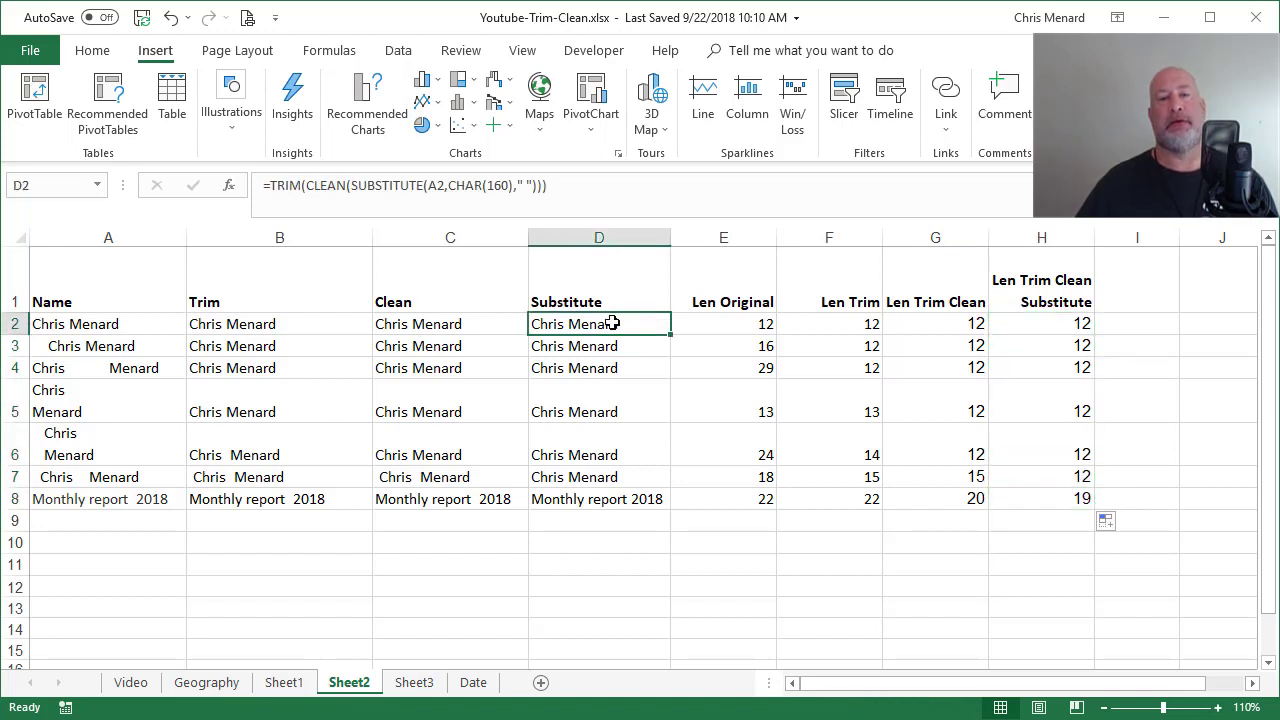
- Enter =CHAR(160) in D11 to produce a non-breaking space character
left_click(588, 565)
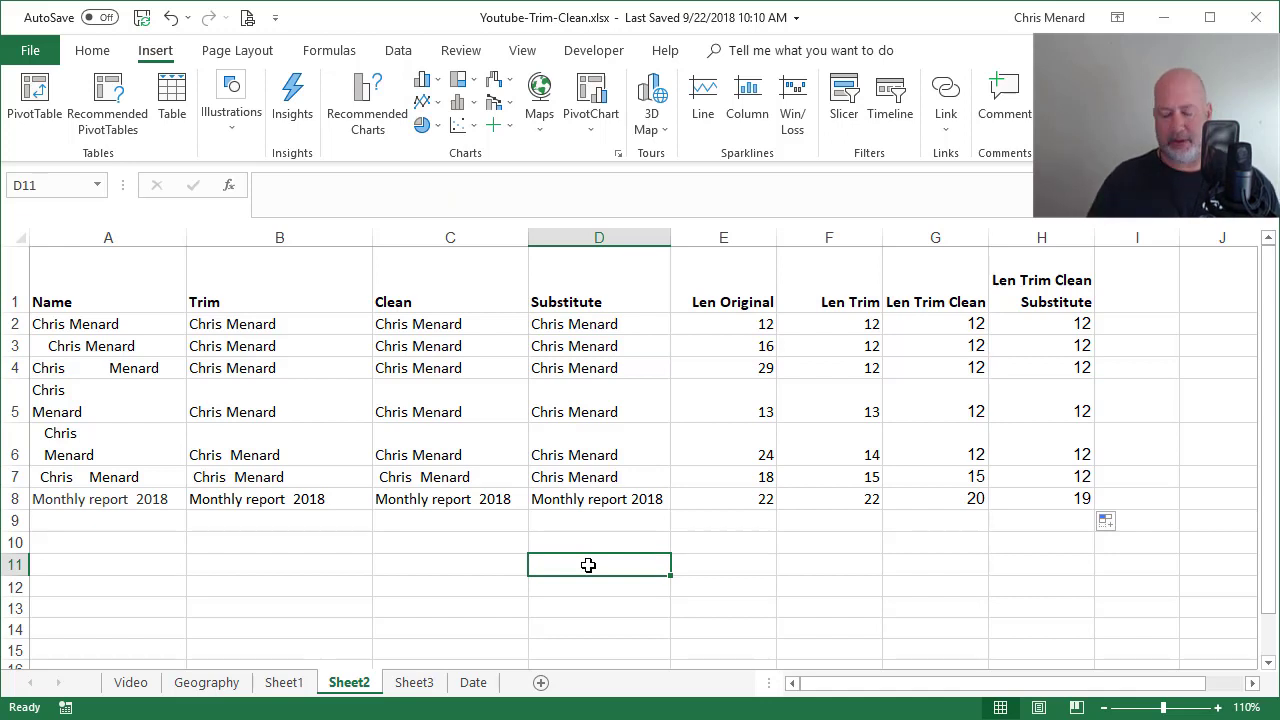
type("=char(")
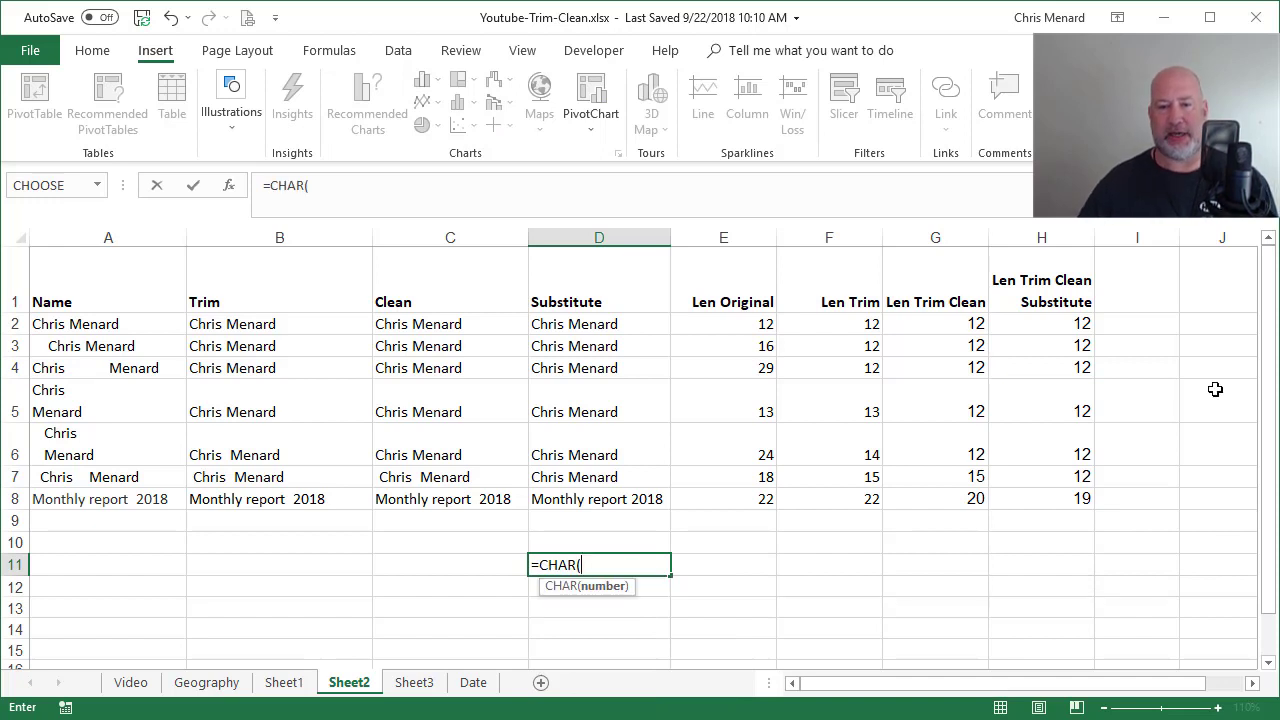
type("160")
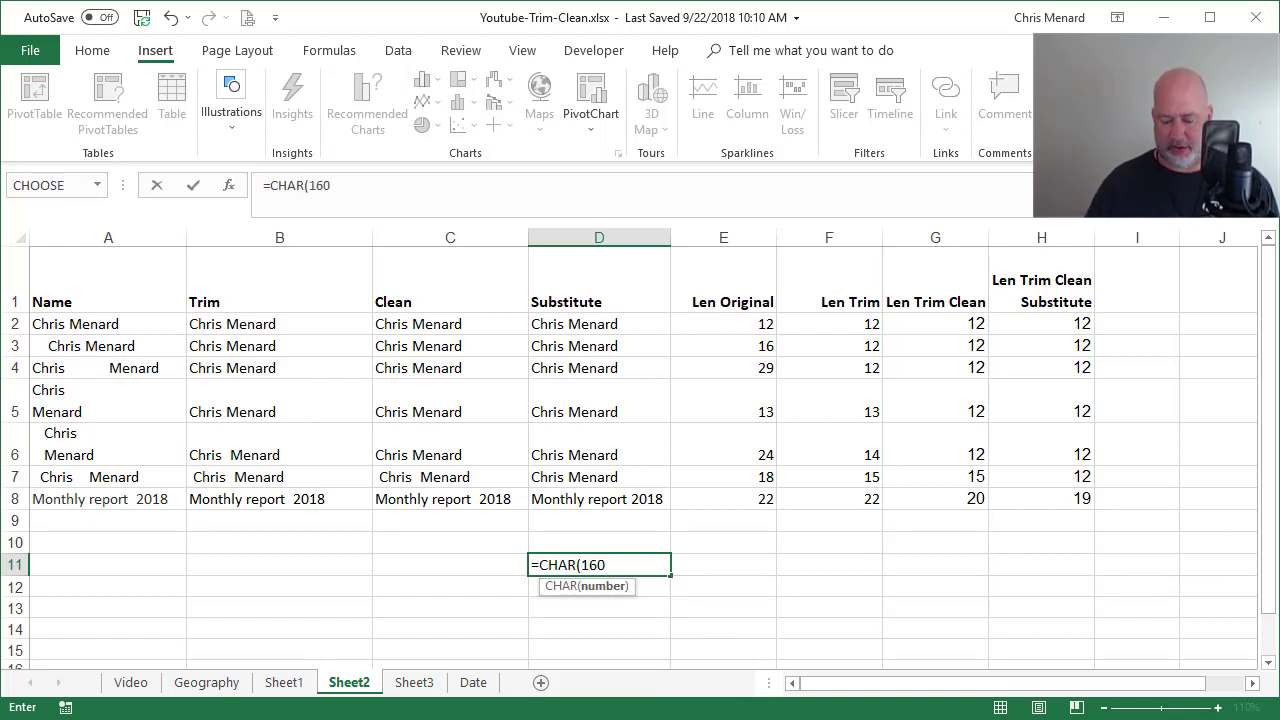
type(")")
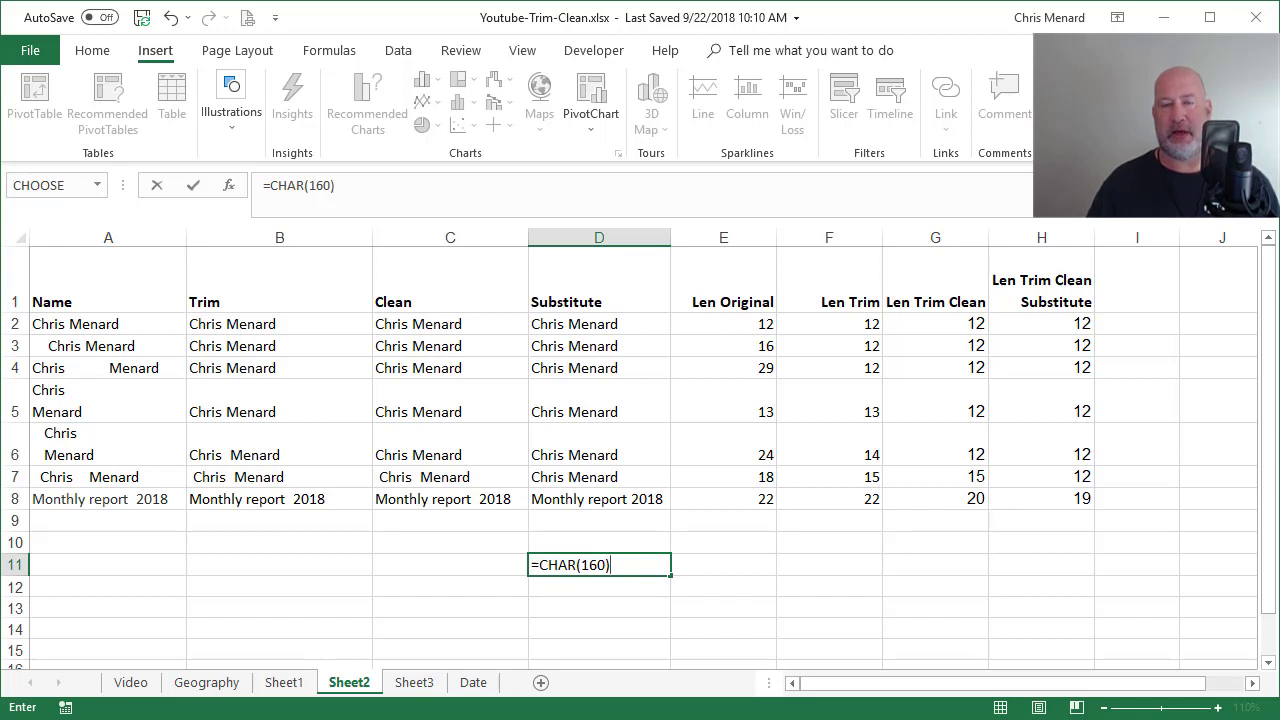
key("ctrl+Return")
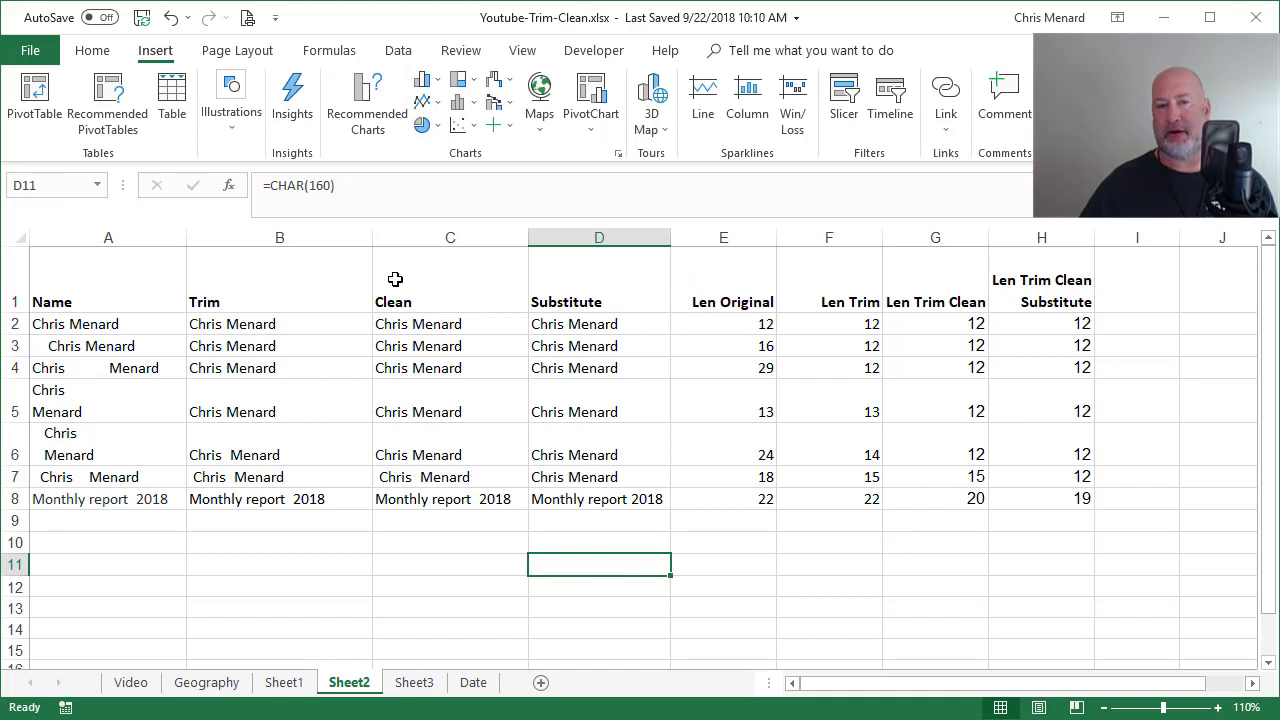
left_click(618, 328)
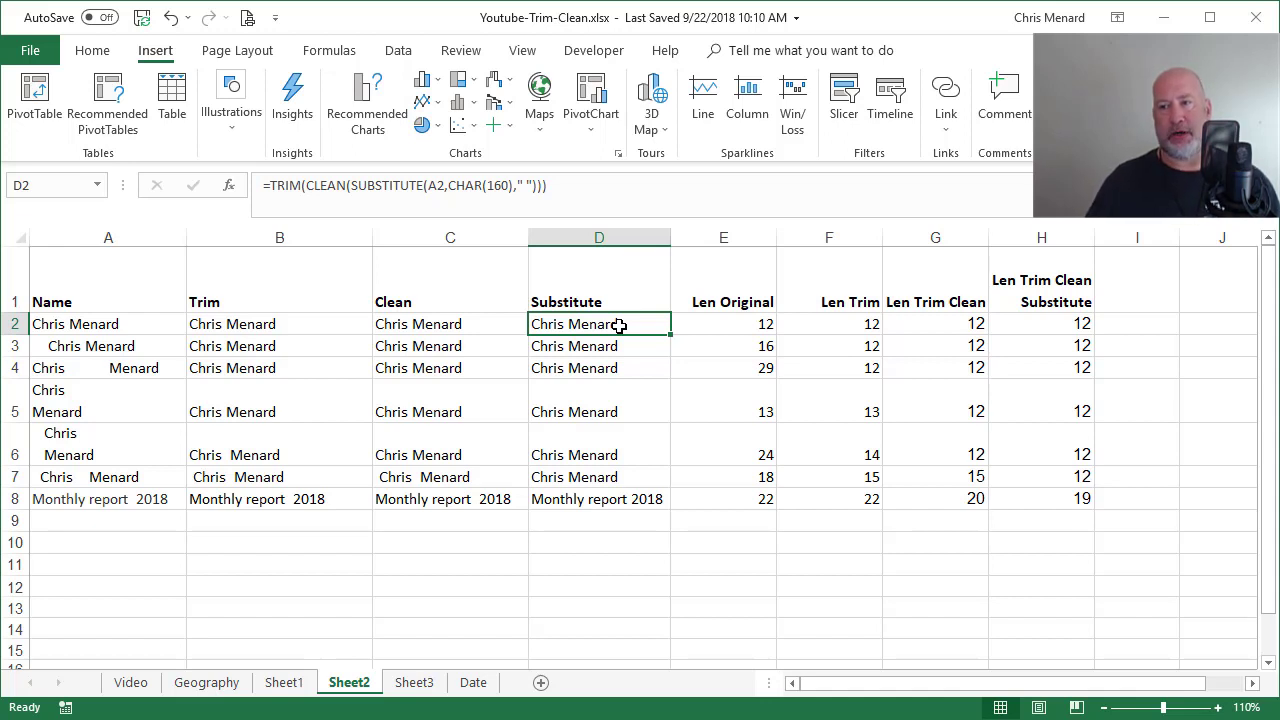
- Retype C2's formula as =TRIM(CLEAN(A2)), accepting Excel's fix for the closing parentheses
key("Left")
key("Left")
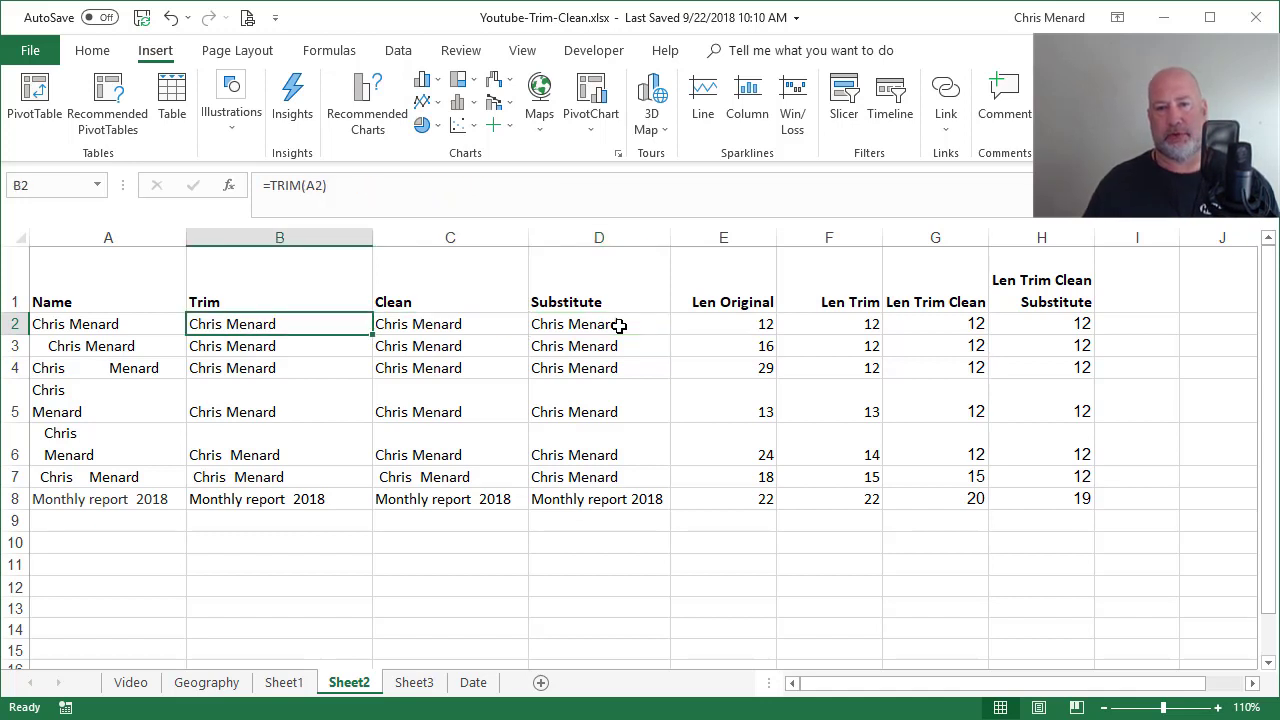
key("Right")
key("F2")
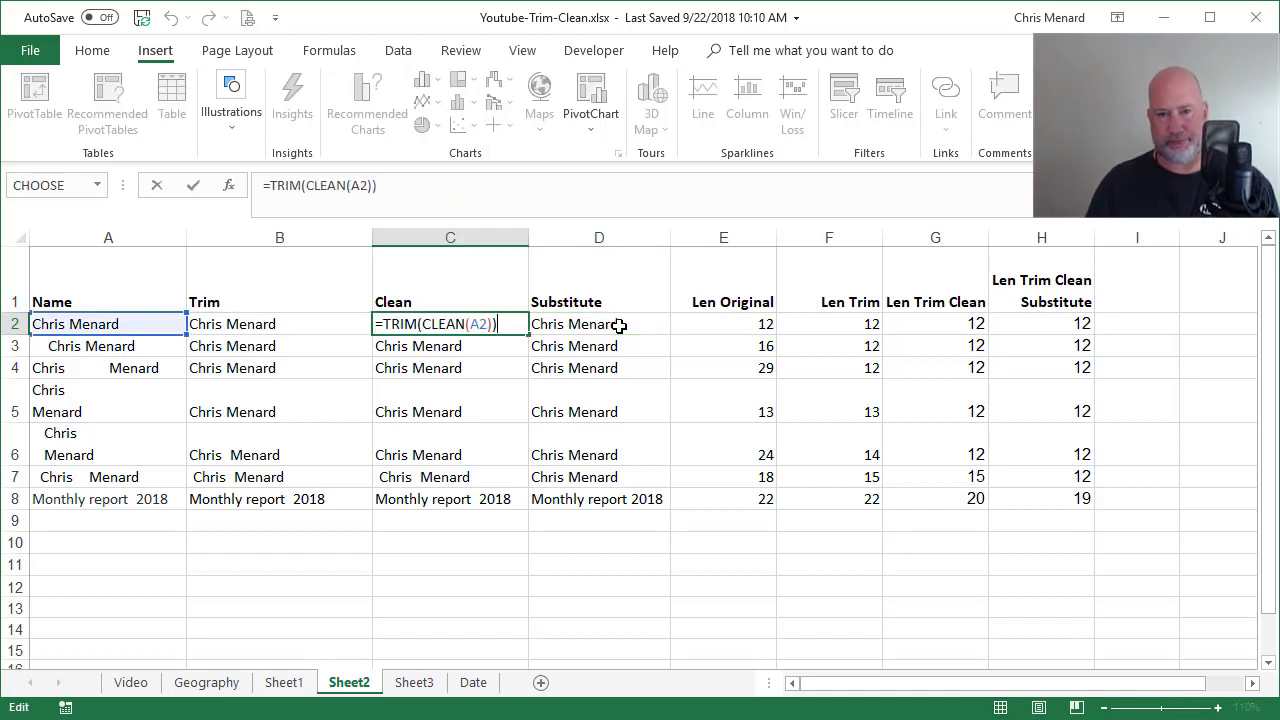
key("BackSpace")
key("BackSpace")
key("BackSpace")
key("BackSpace")
key("BackSpace")
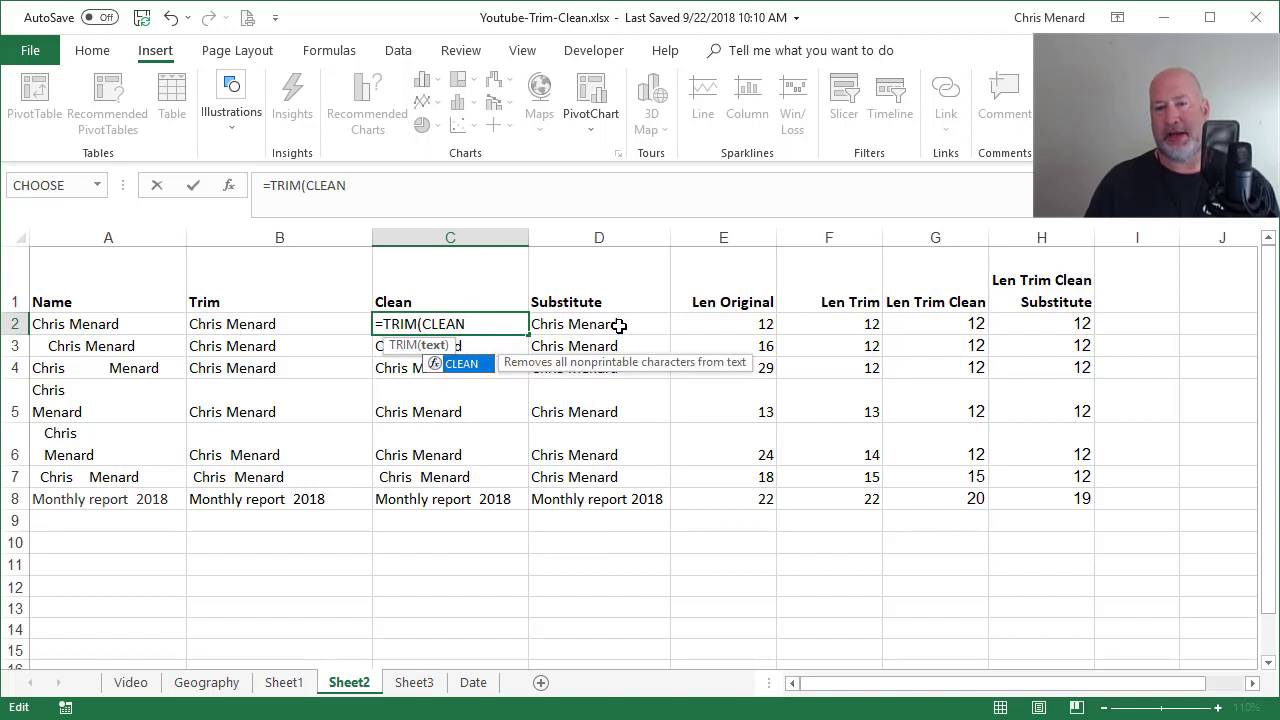
type("(")
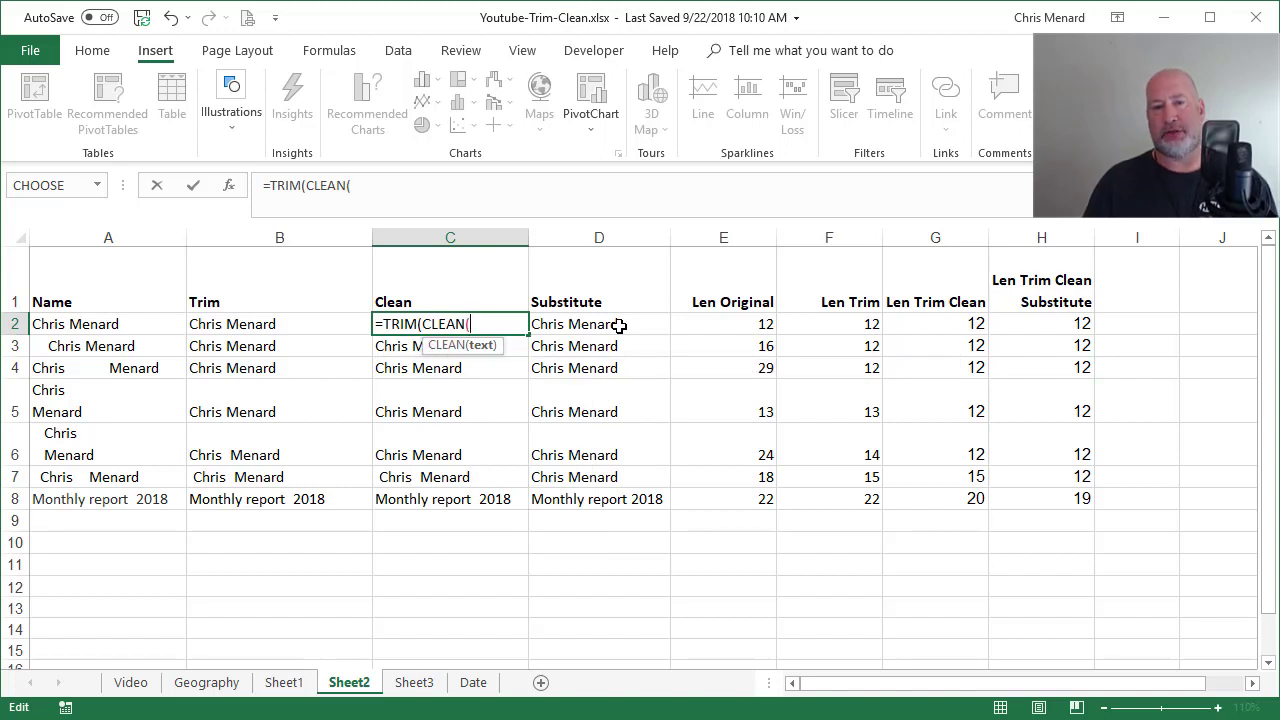
type("A2")
key("Return")
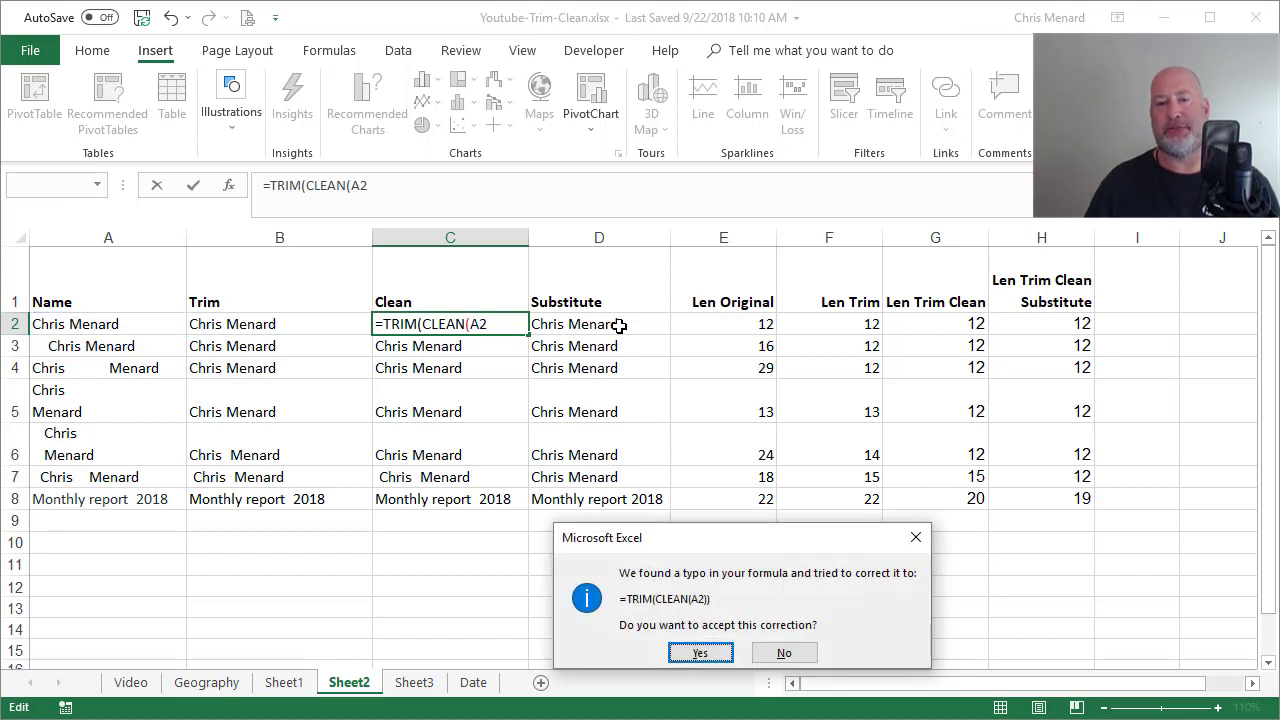
key("Return")
left_click(620, 326)
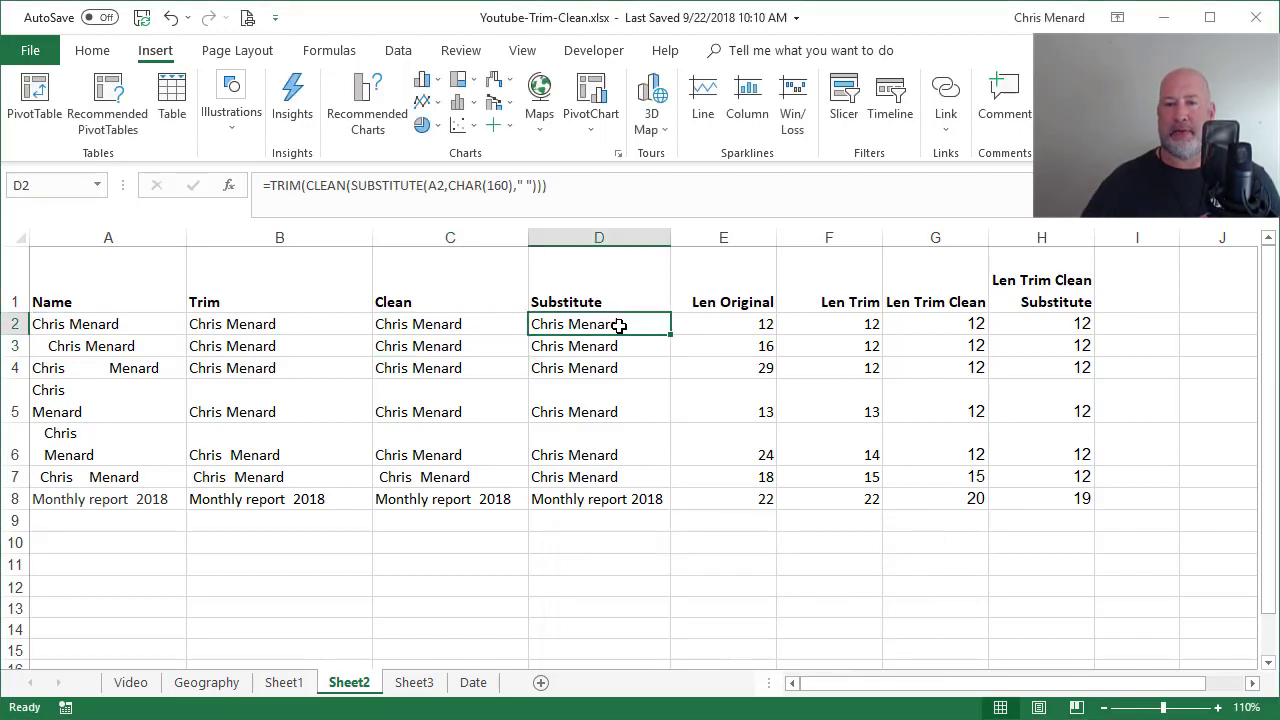
left_click(1043, 324)
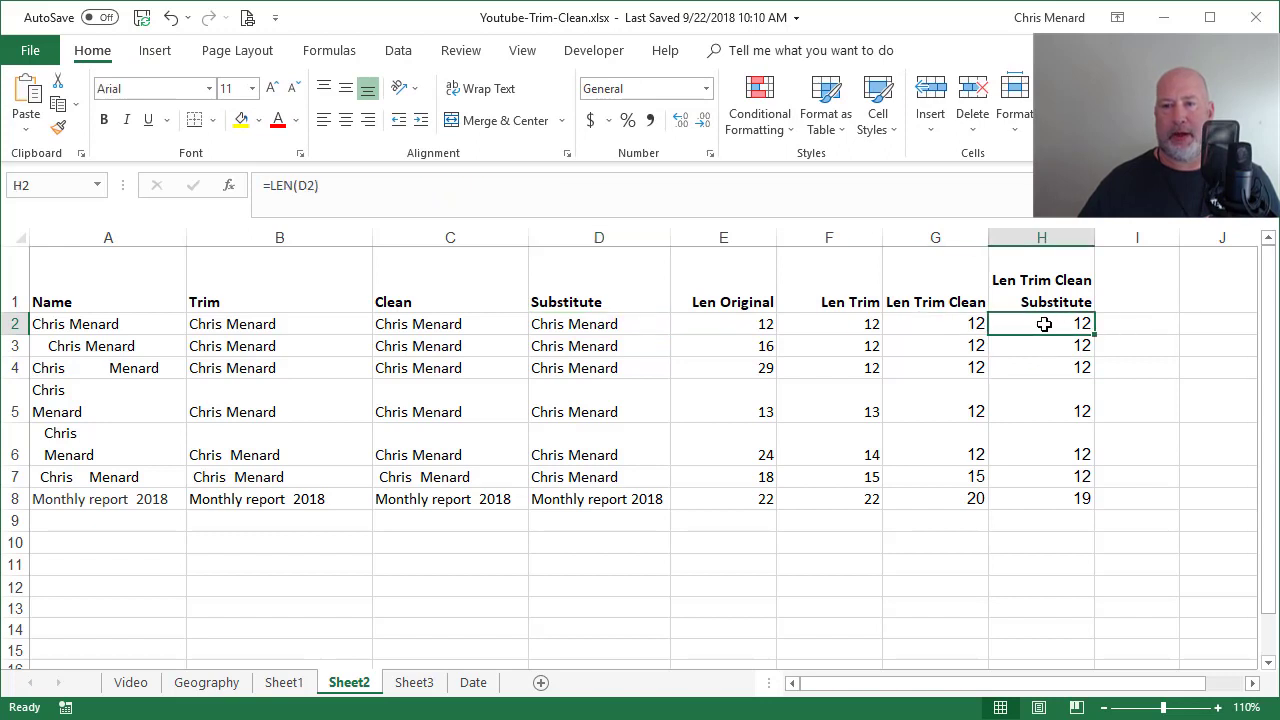